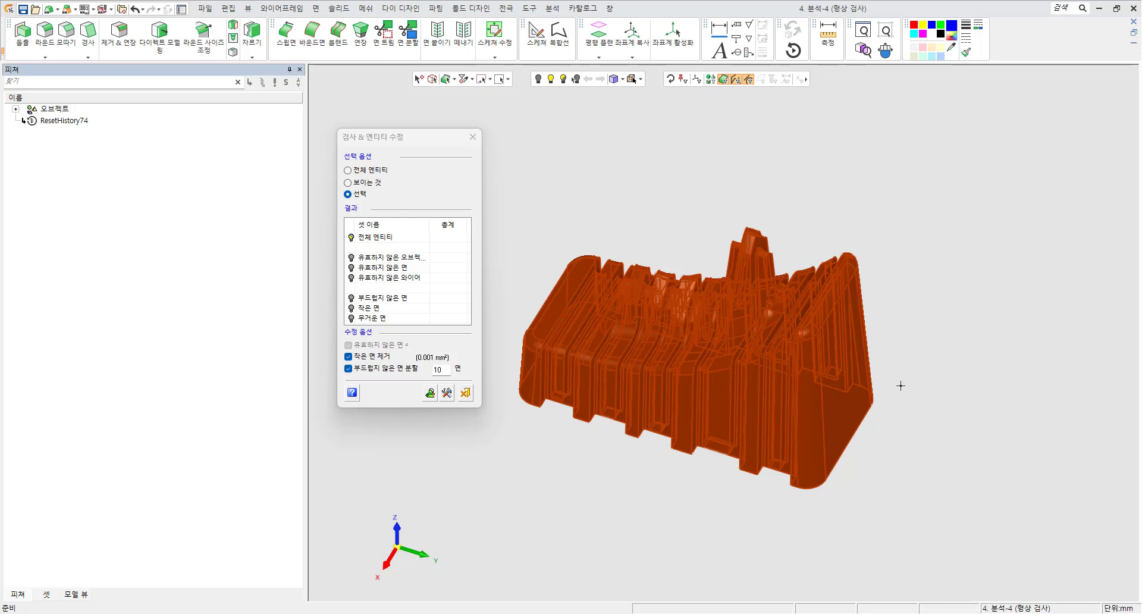
- Check the selected body for invalid objects and for invalid, unsmooth, small and heavy faces
click(430, 394)
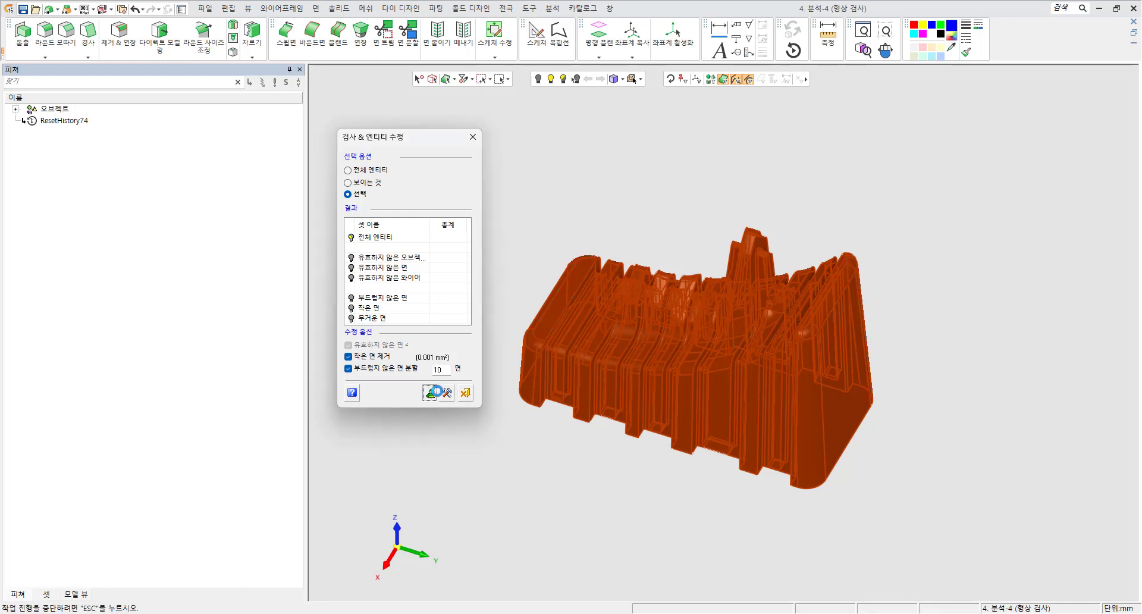
drag(434, 238, 539, 129)
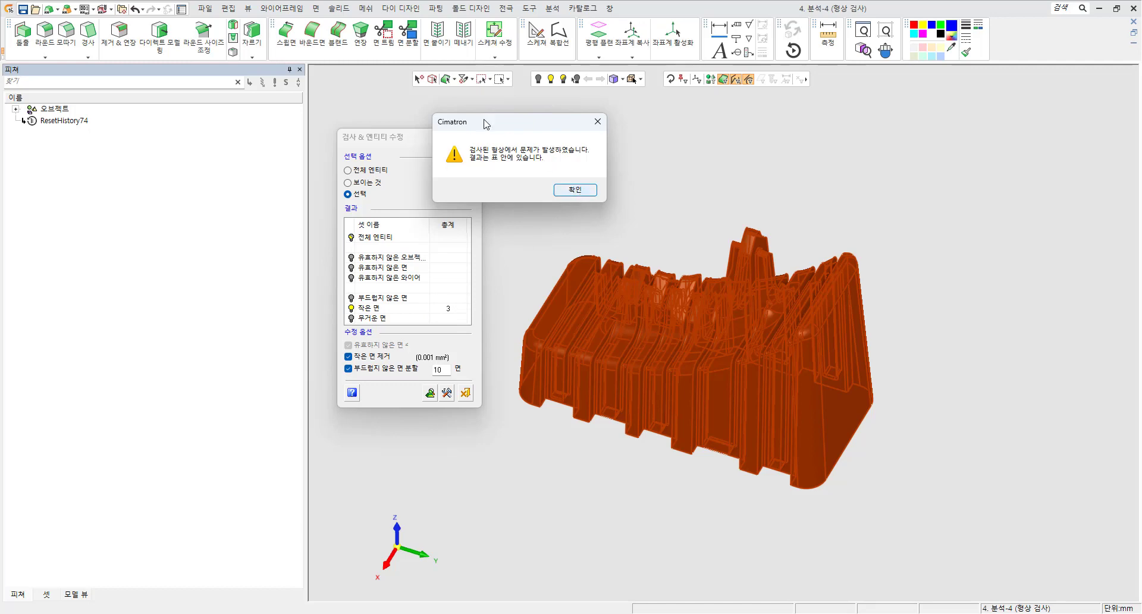
click(573, 190)
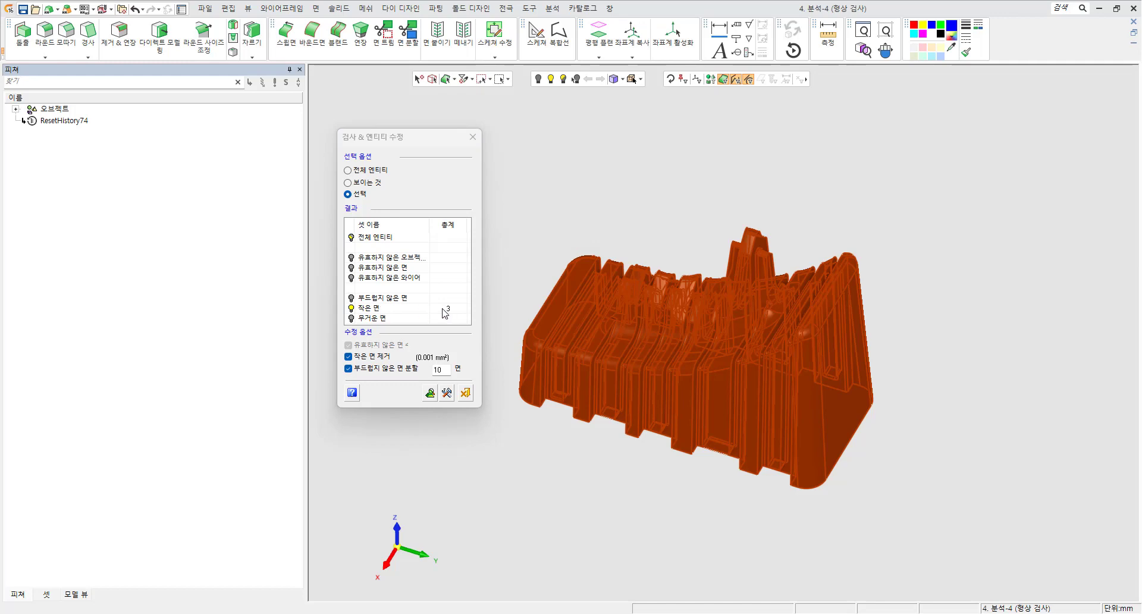
- Hide the all-entities set and display only the small-faces set (작은 면) to examine its faces
click(352, 238)
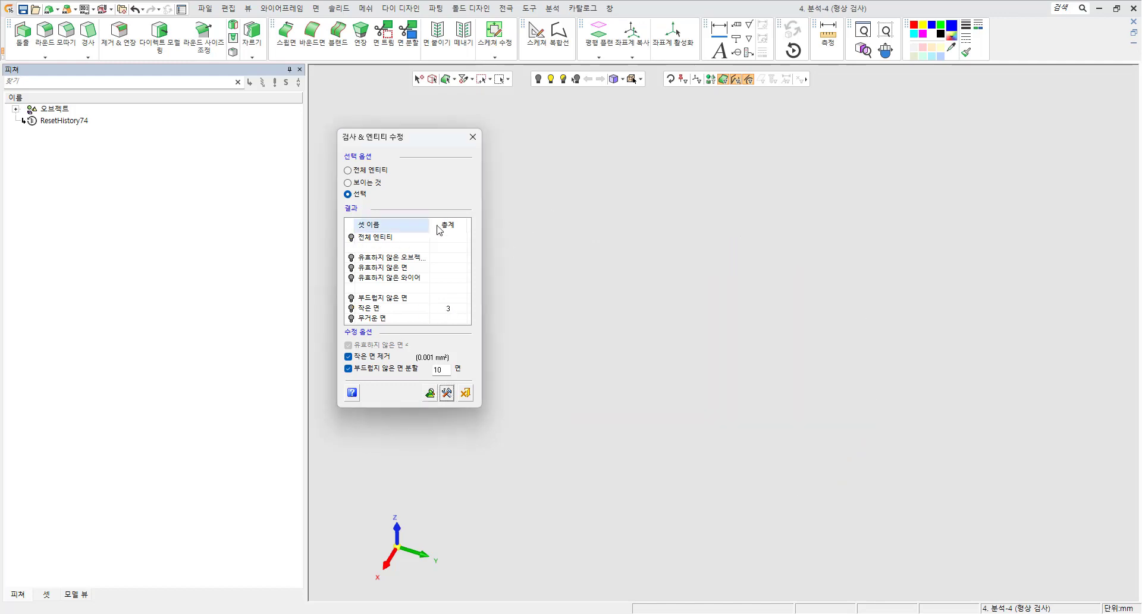
click(352, 309)
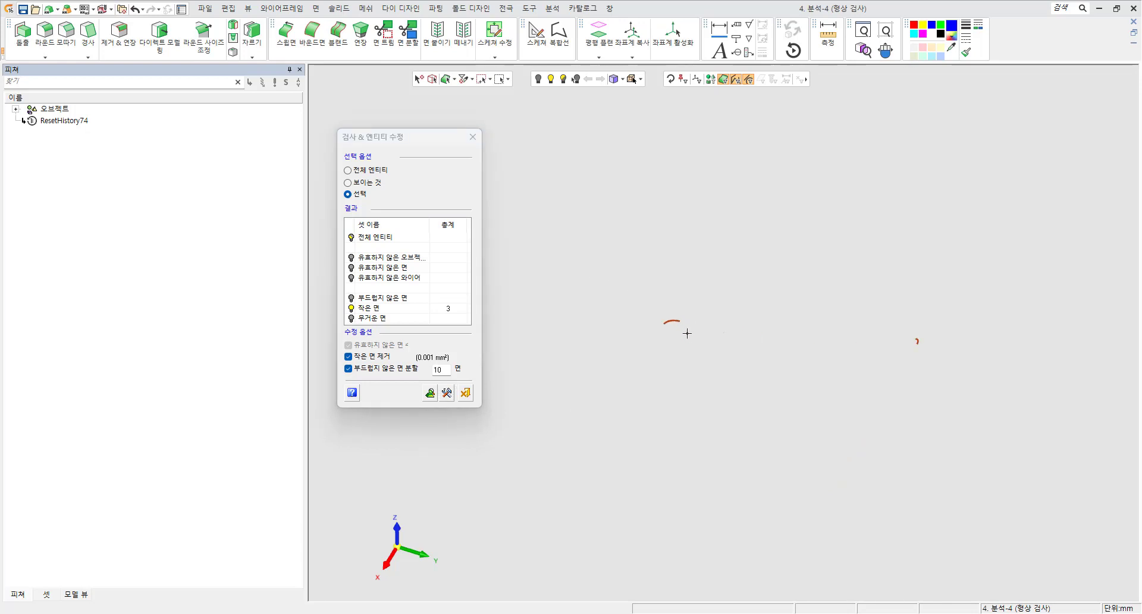
scroll(699, 318, up, 3)
ctrl+right_drag(680, 297, 742, 289)
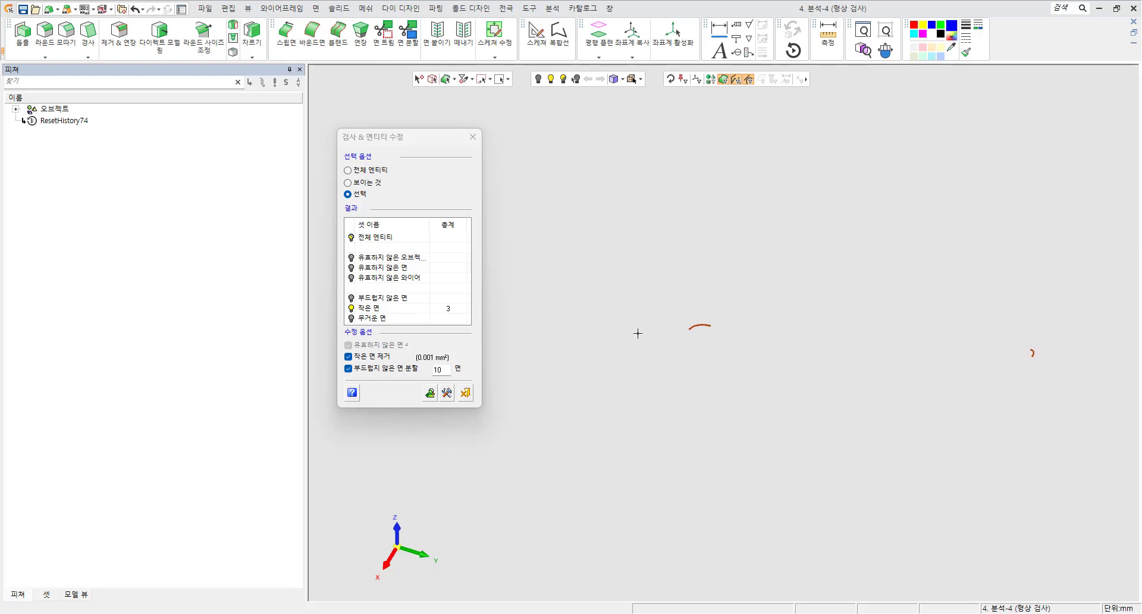
- Repair the problem entities with small-face removal and unsmooth-face splitting enabled, then close the check
click(447, 393)
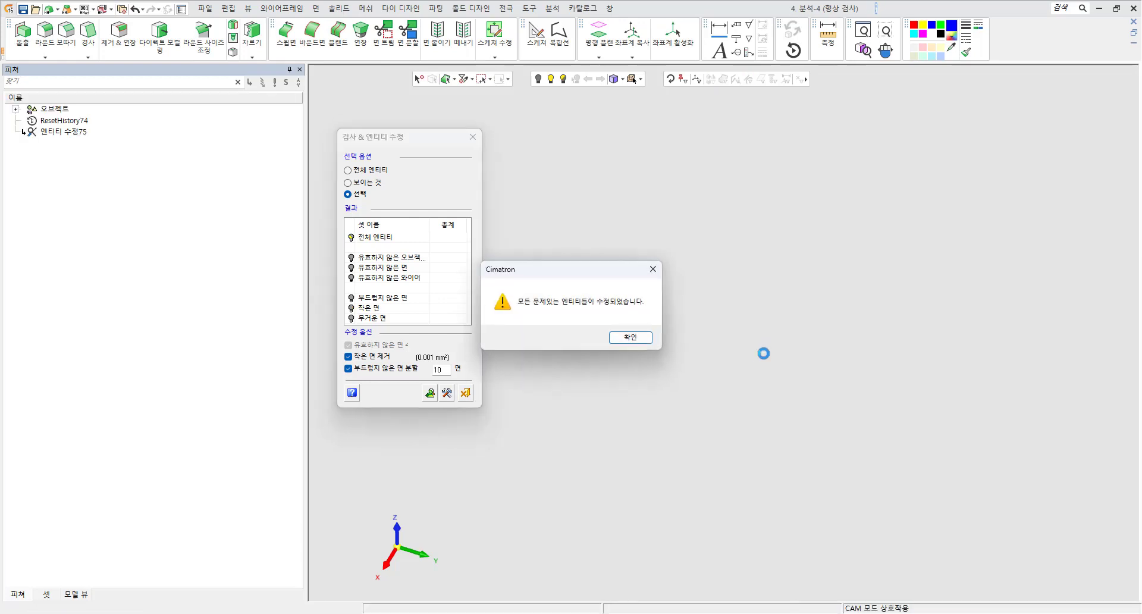
drag(571, 273, 603, 243)
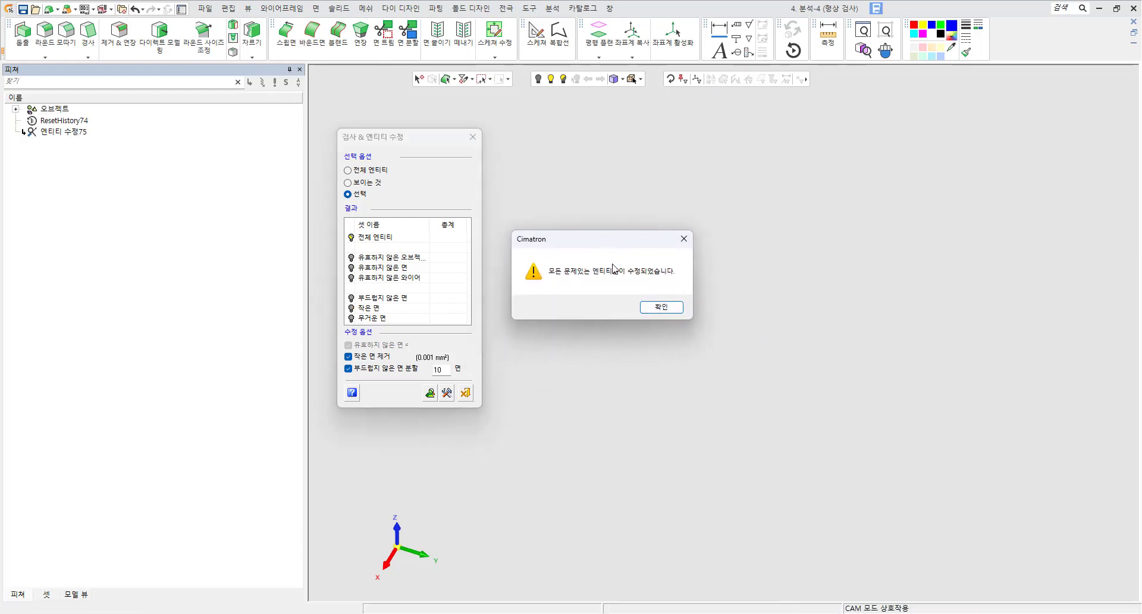
click(667, 310)
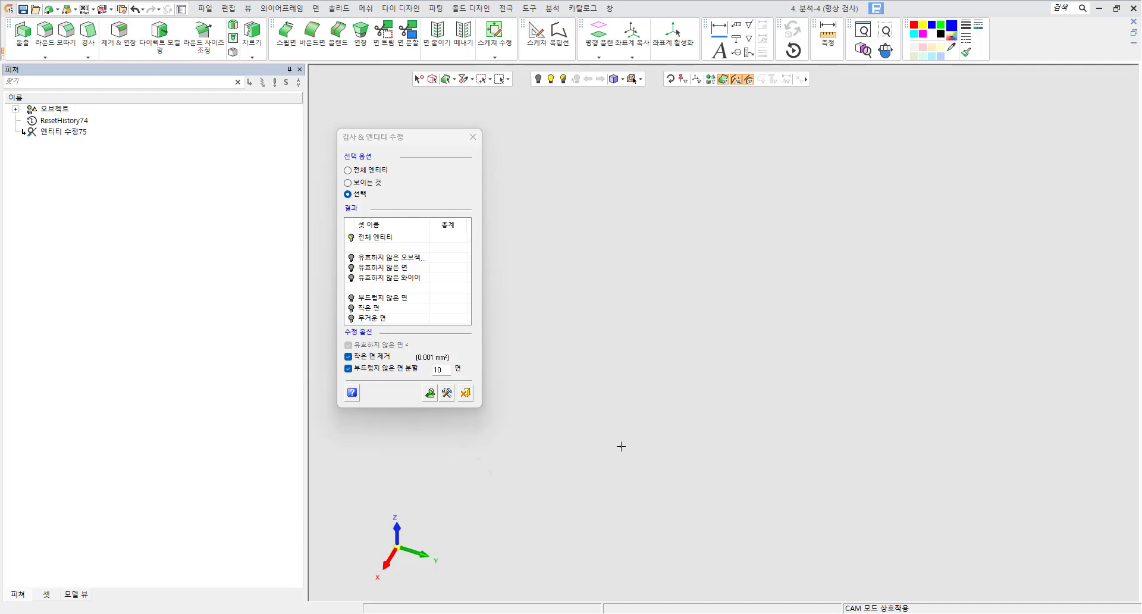
click(465, 393)
- Run the body state analysis with all five checks on the cyan body, displaying only the 바디분석 set
click(546, 8)
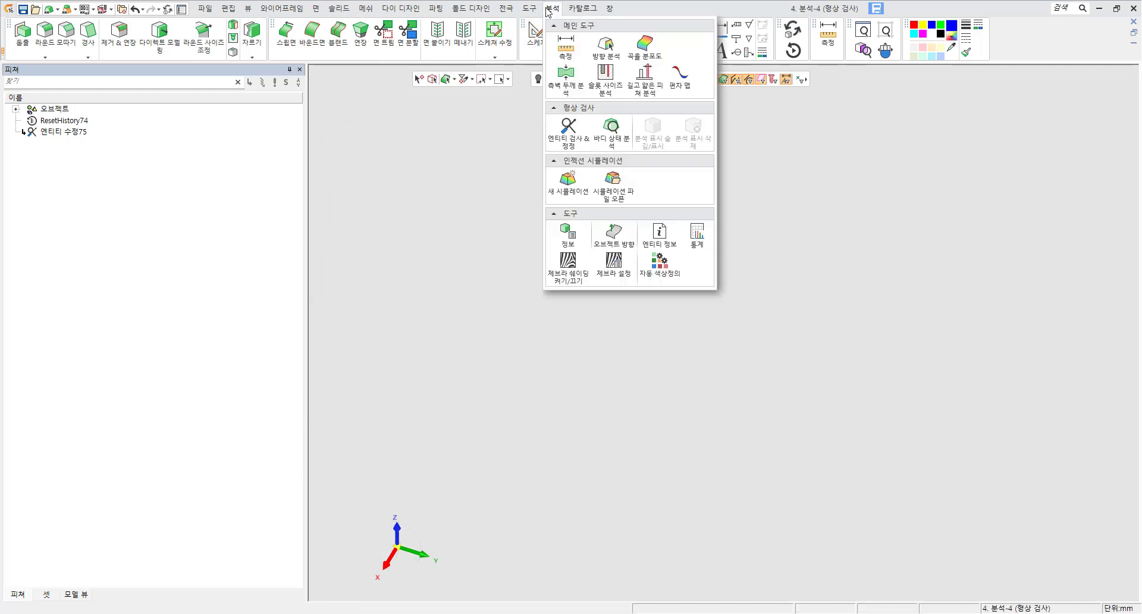
click(613, 132)
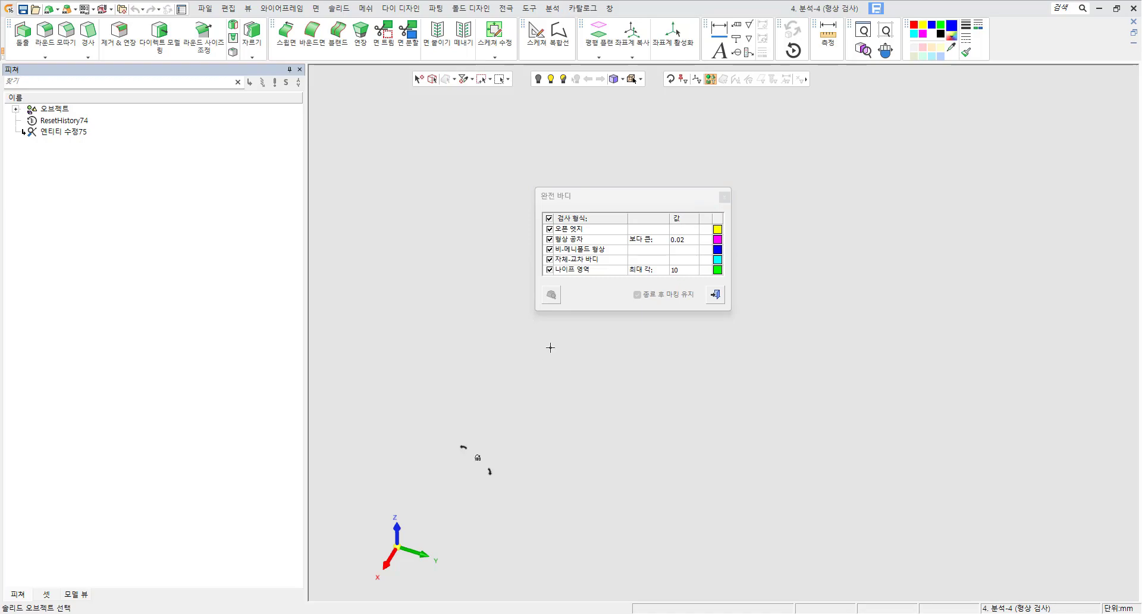
click(552, 84)
scroll(693, 378, down, 3)
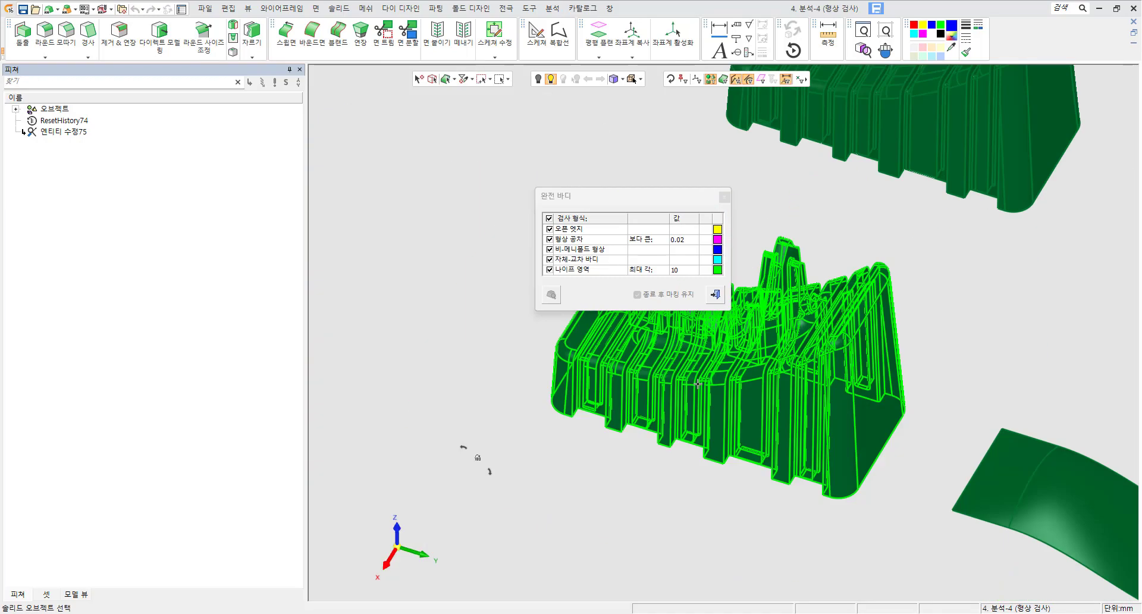
click(757, 377)
middle_click(531, 175)
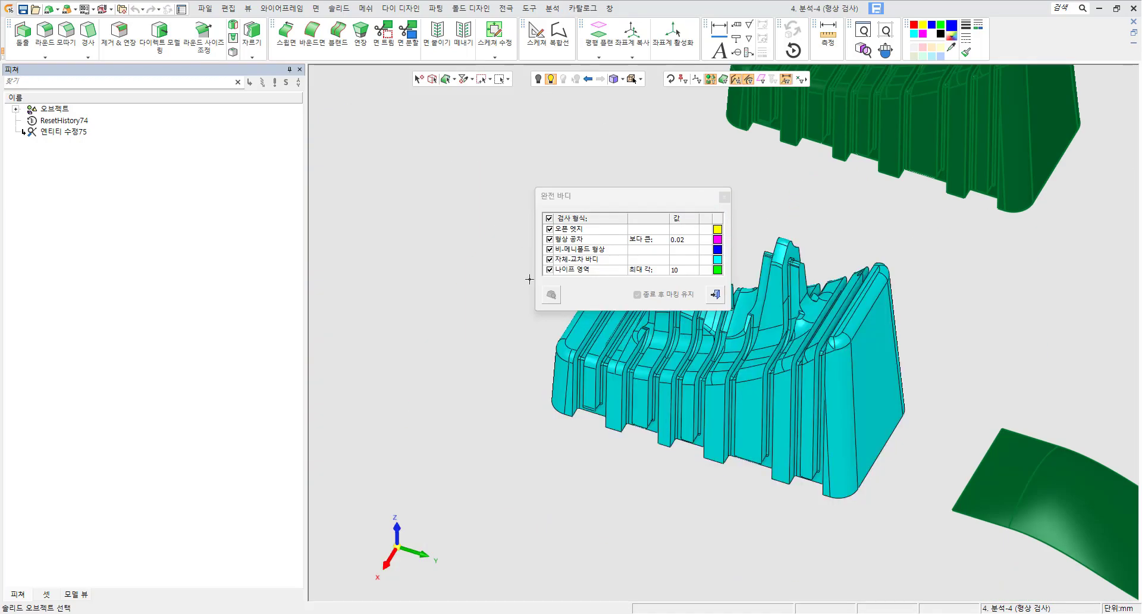
middle_click(601, 165)
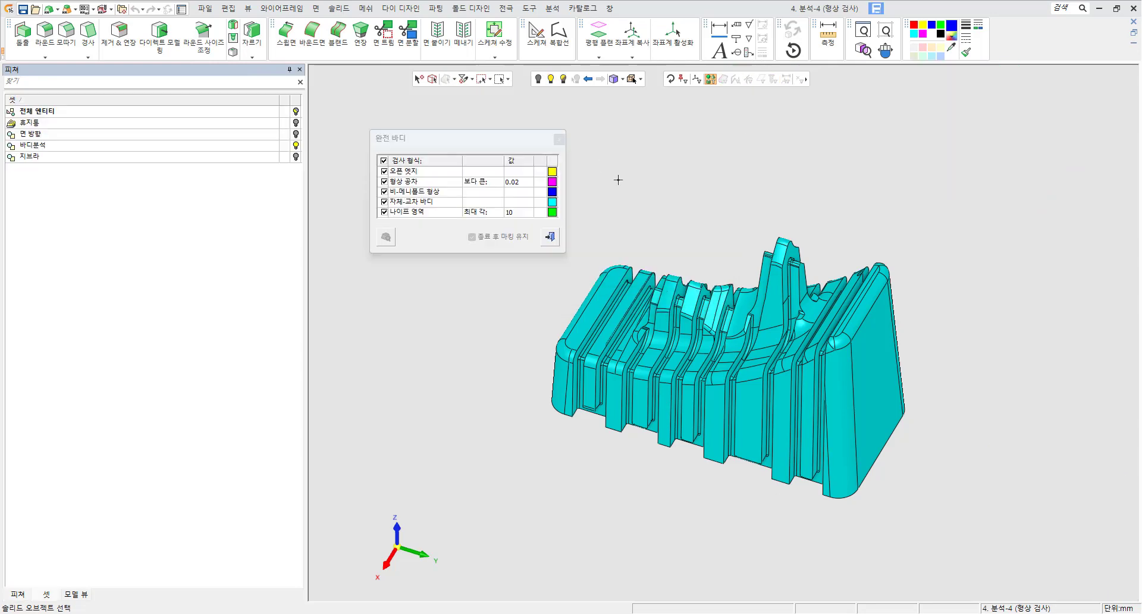
click(677, 316)
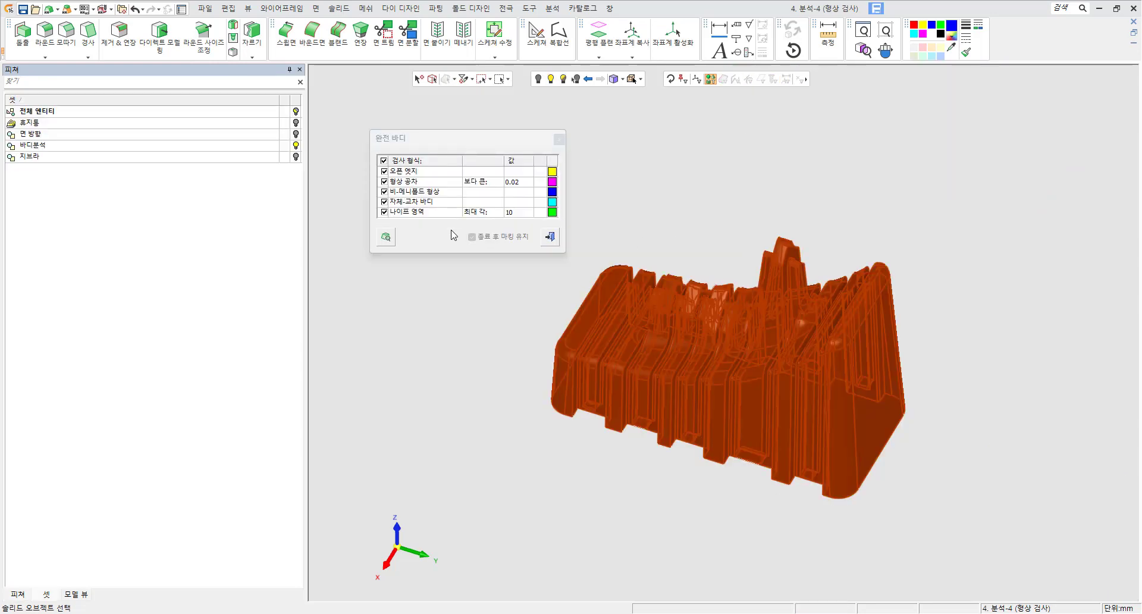
click(386, 238)
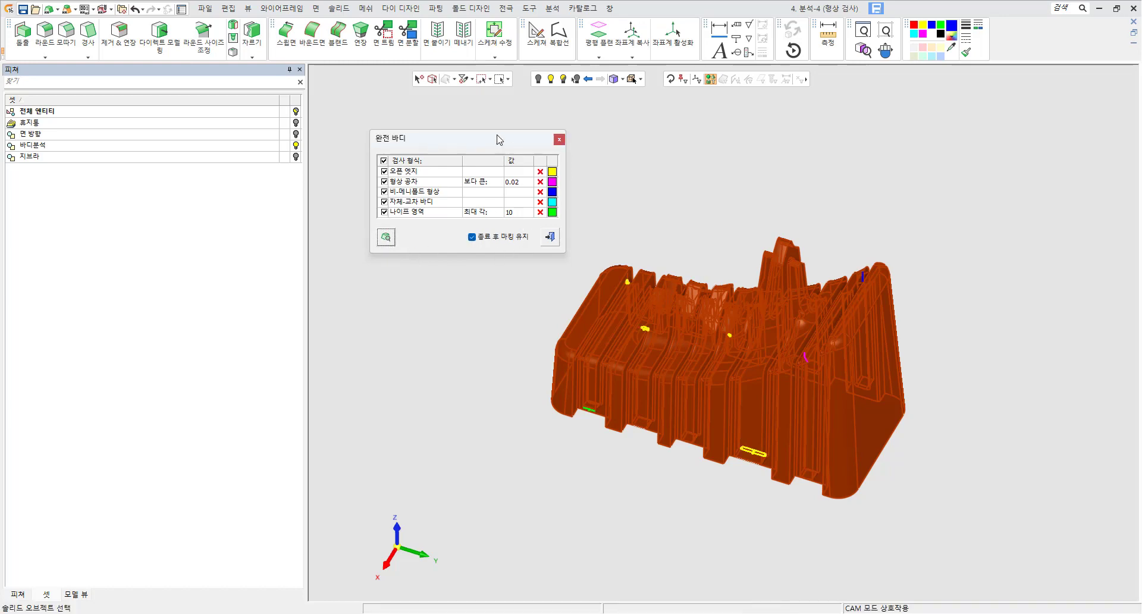
drag(497, 141, 471, 136)
click(559, 10)
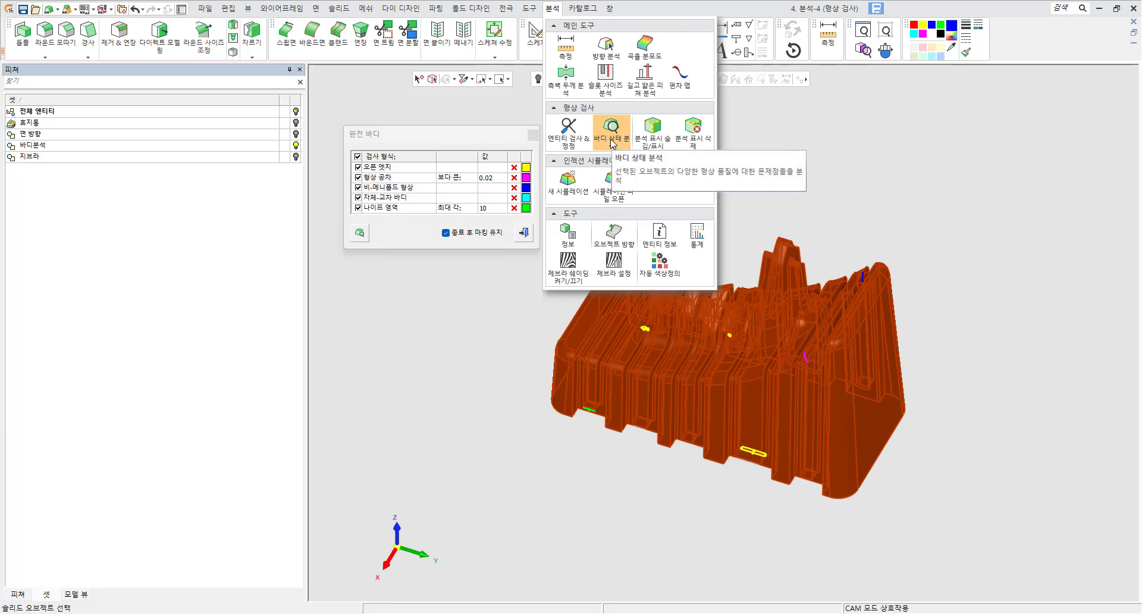
click(457, 296)
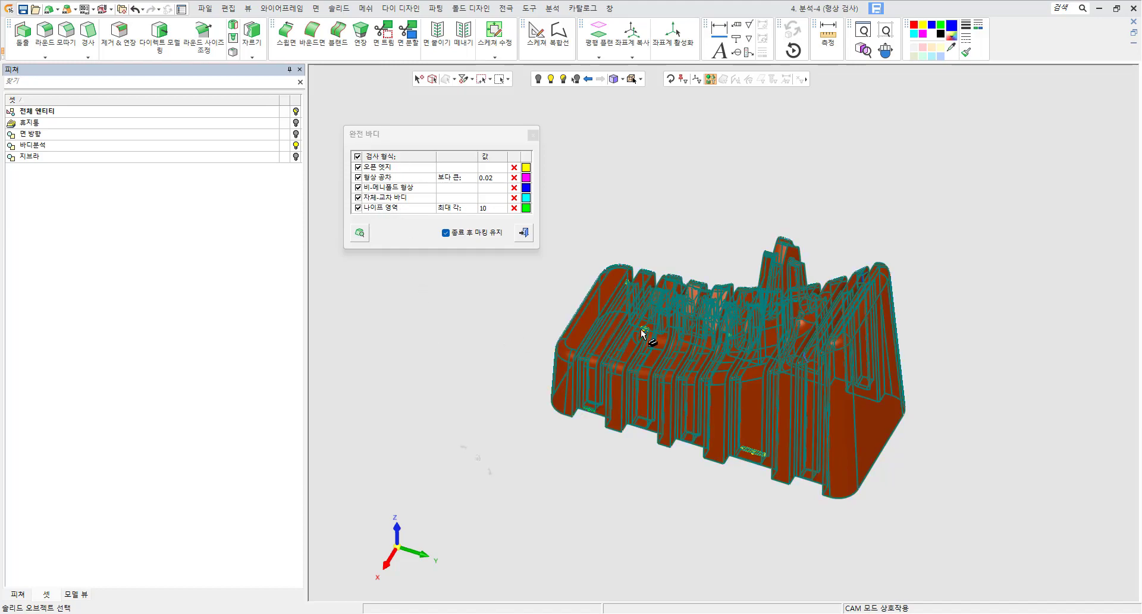
- Examine the yellow open-edge marking around the small missing face on the upper rib surface
scroll(645, 328, up, 10)
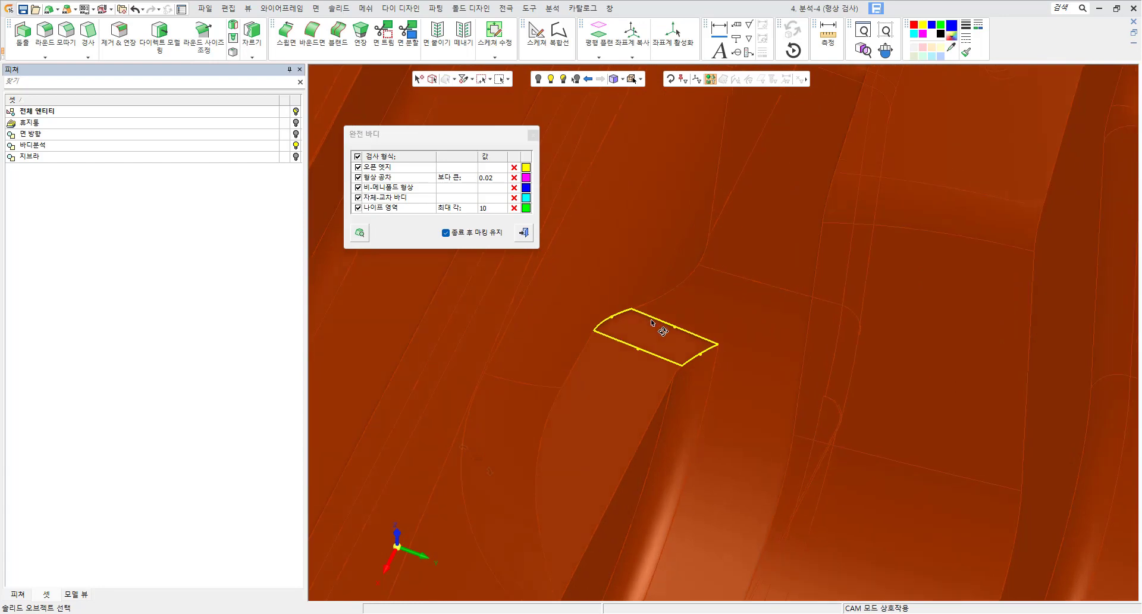
scroll(669, 315, down, 5)
scroll(706, 321, up, 8)
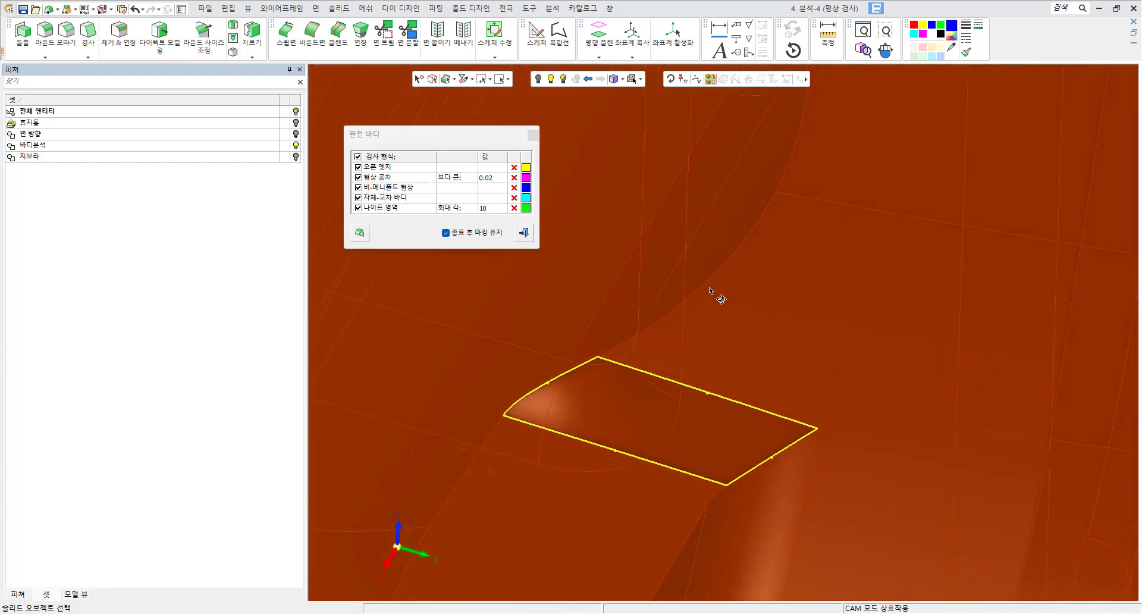
middle_drag(691, 328, 742, 254)
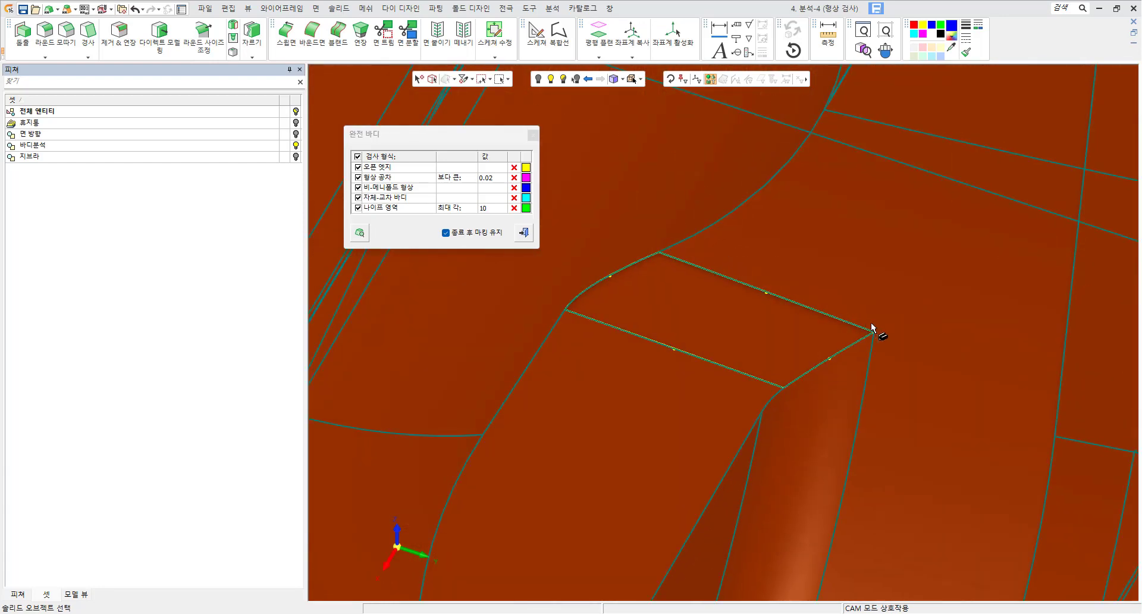
scroll(624, 298, down, 5)
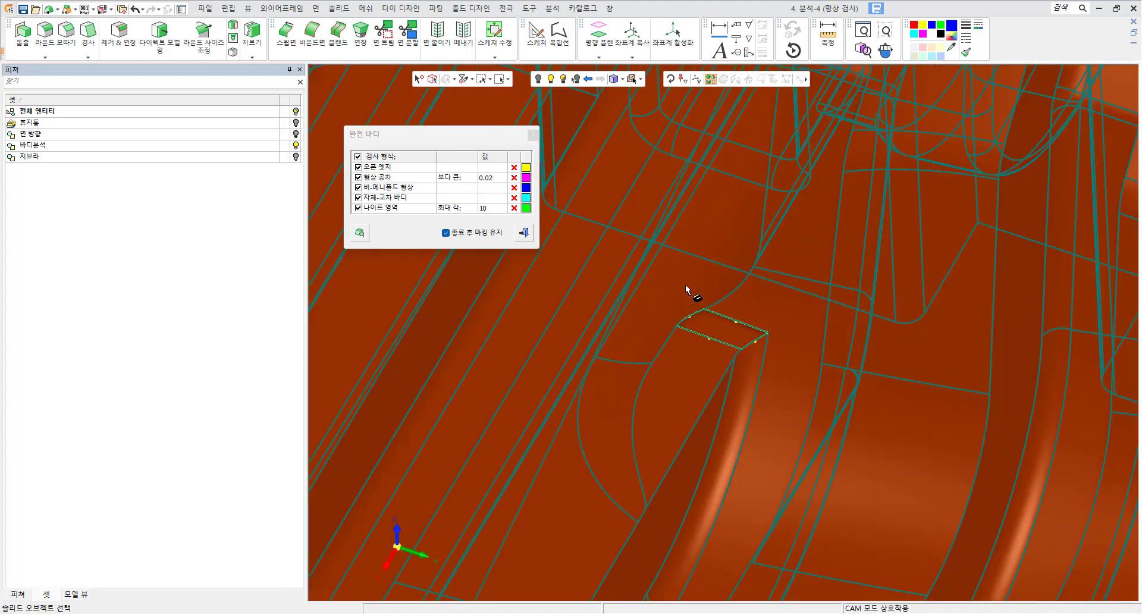
scroll(786, 302, down, 3)
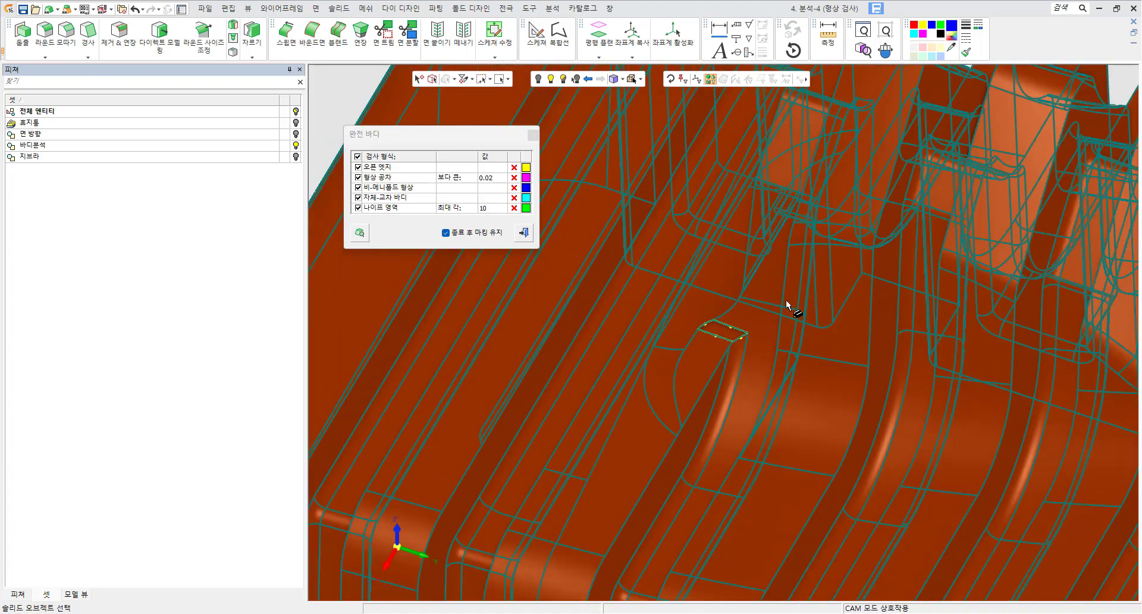
scroll(786, 302, down, 5)
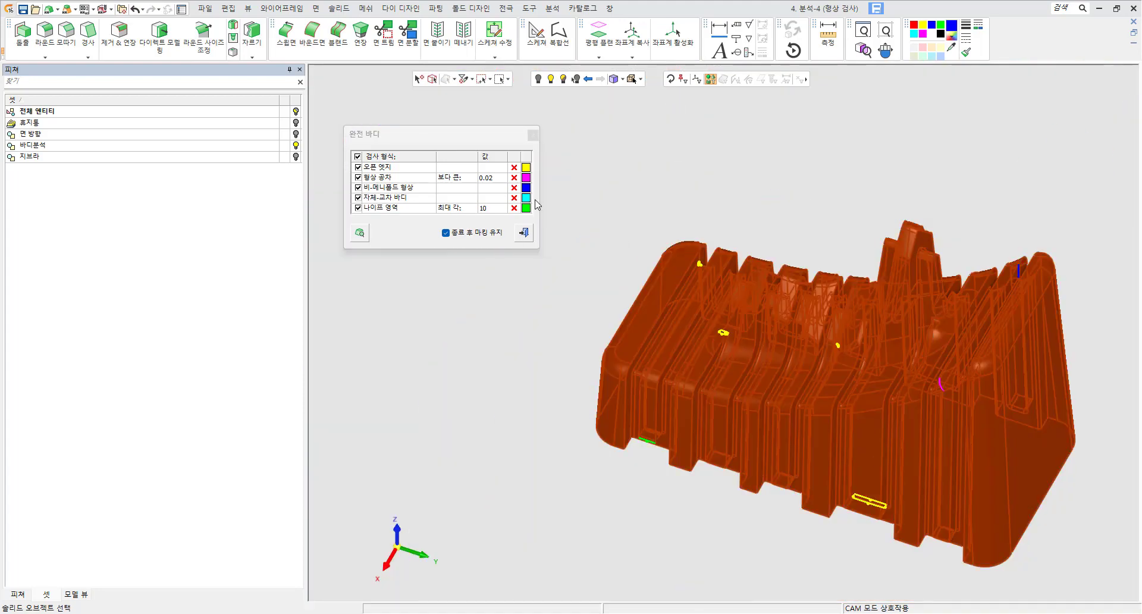
- Examine the blue non-manifold marking between the two circular openings in the rib near the body's end
click(499, 181)
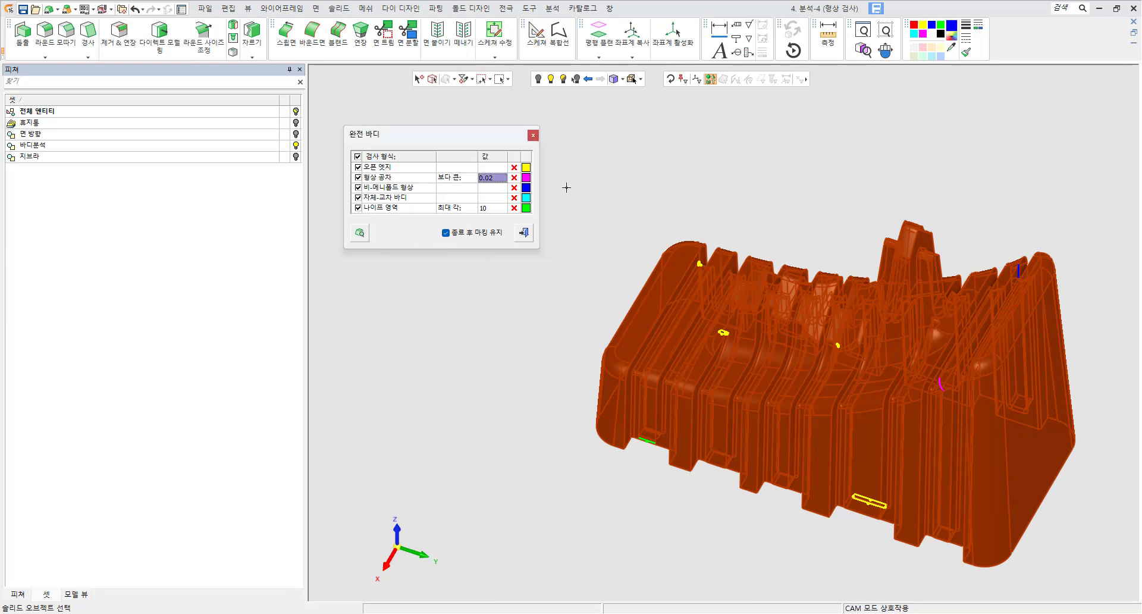
click(615, 188)
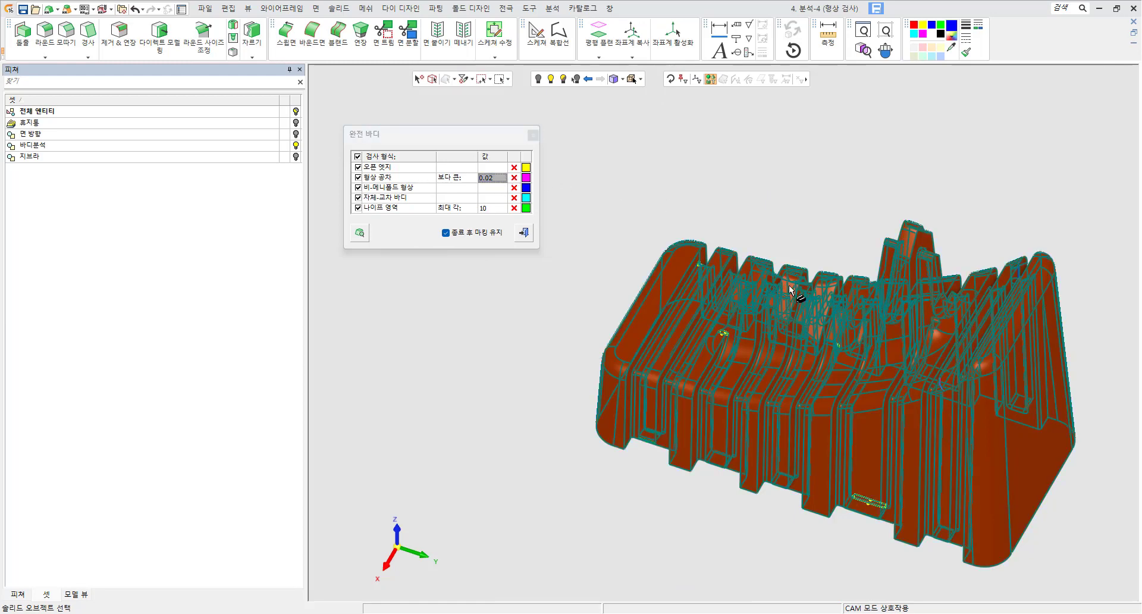
scroll(994, 270, up, 6)
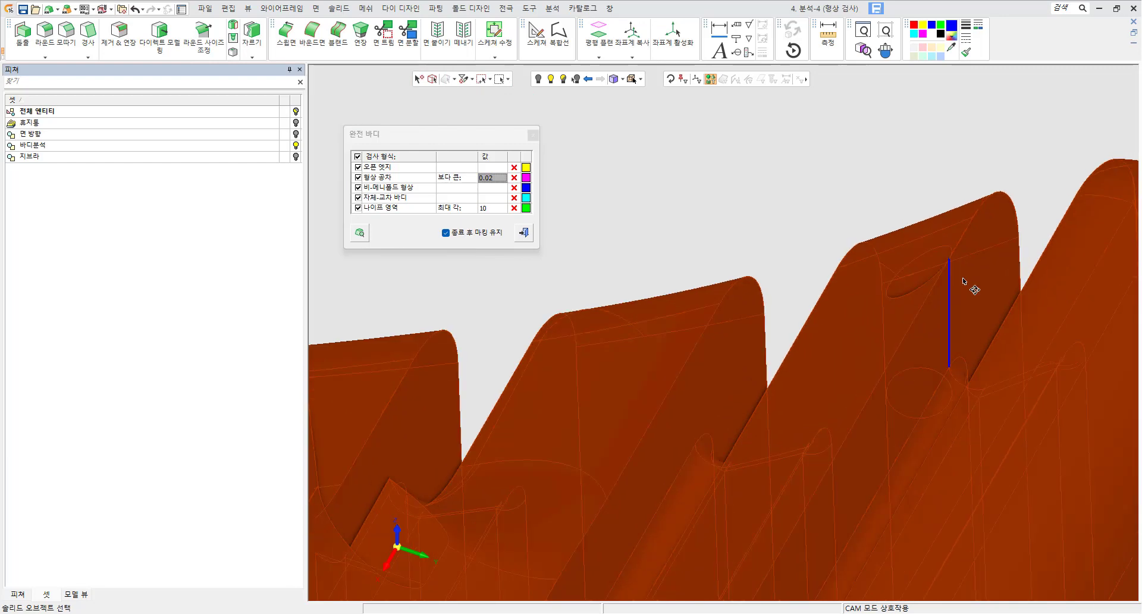
scroll(969, 279, up, 5)
middle_drag(916, 283, 890, 315)
scroll(868, 402, up, 5)
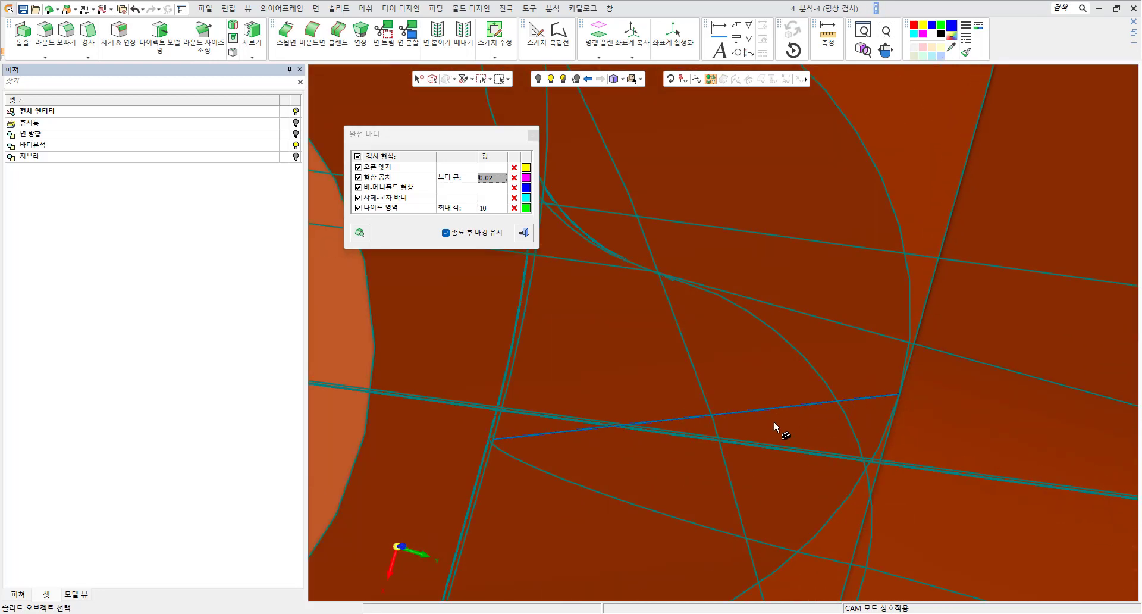
scroll(803, 363, down, 3)
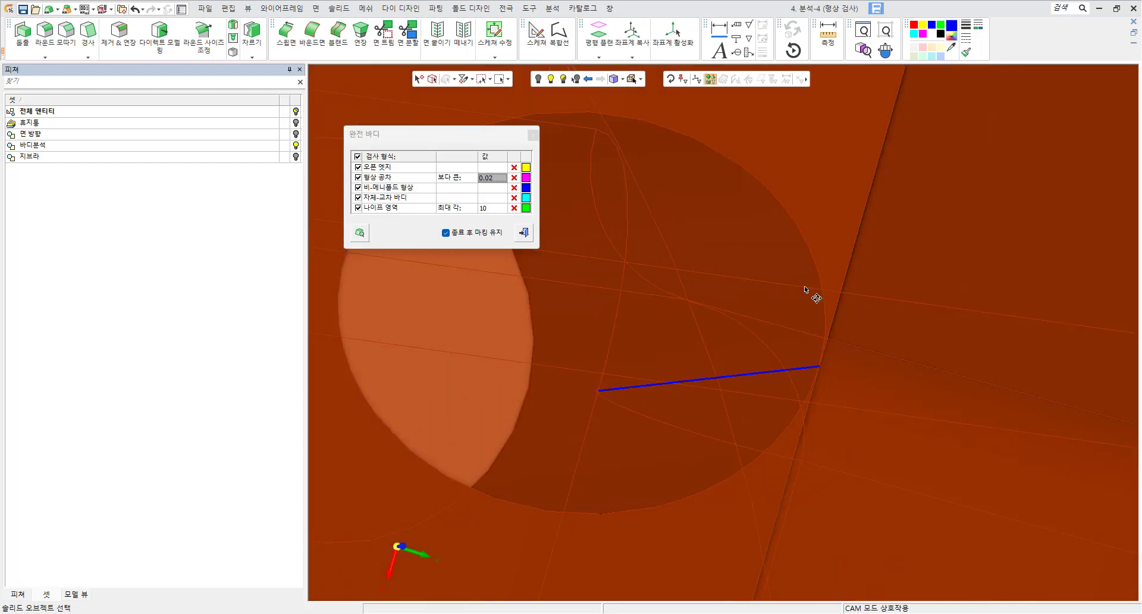
middle_drag(806, 290, 777, 278)
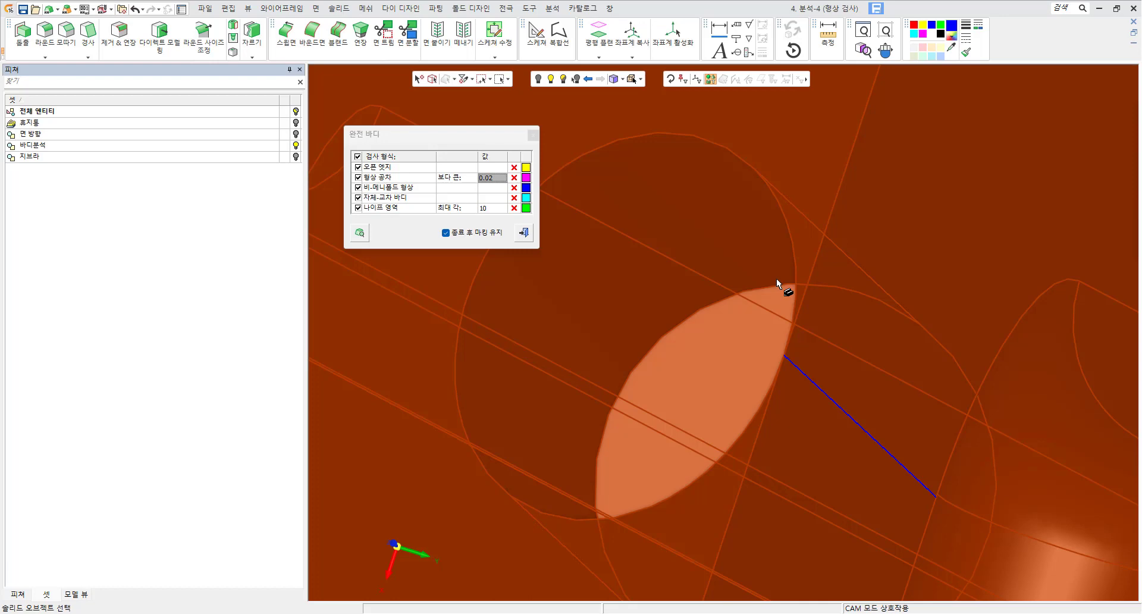
middle_drag(822, 355, 835, 320)
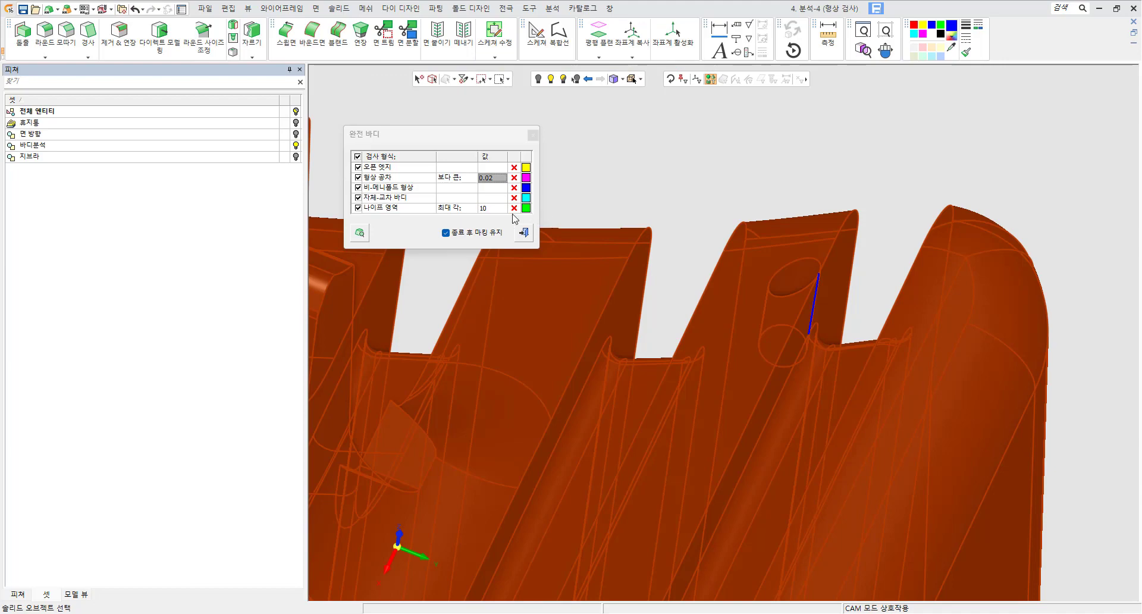
- Examine the rounded rib corners and the green knife-area marking along the body's lower edge
scroll(705, 264, down, 6)
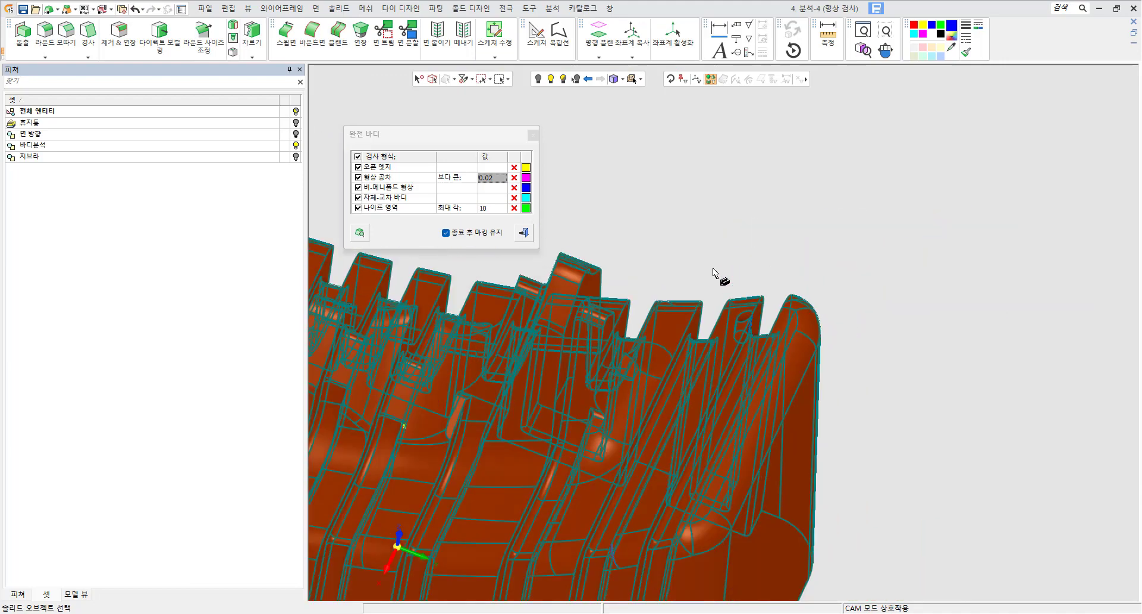
ctrl+middle_drag(605, 402, 741, 313)
scroll(719, 432, up, 5)
scroll(618, 232, up, 4)
scroll(670, 308, up, 4)
ctrl+middle_drag(680, 273, 648, 325)
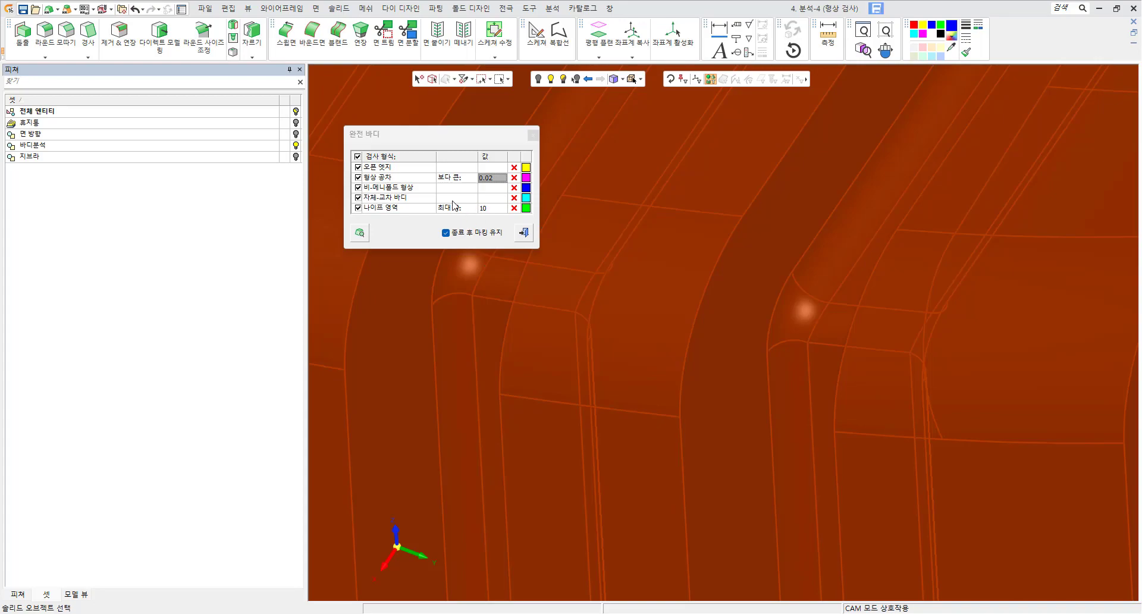
scroll(690, 345, down, 5)
ctrl+middle_drag(691, 373, 813, 350)
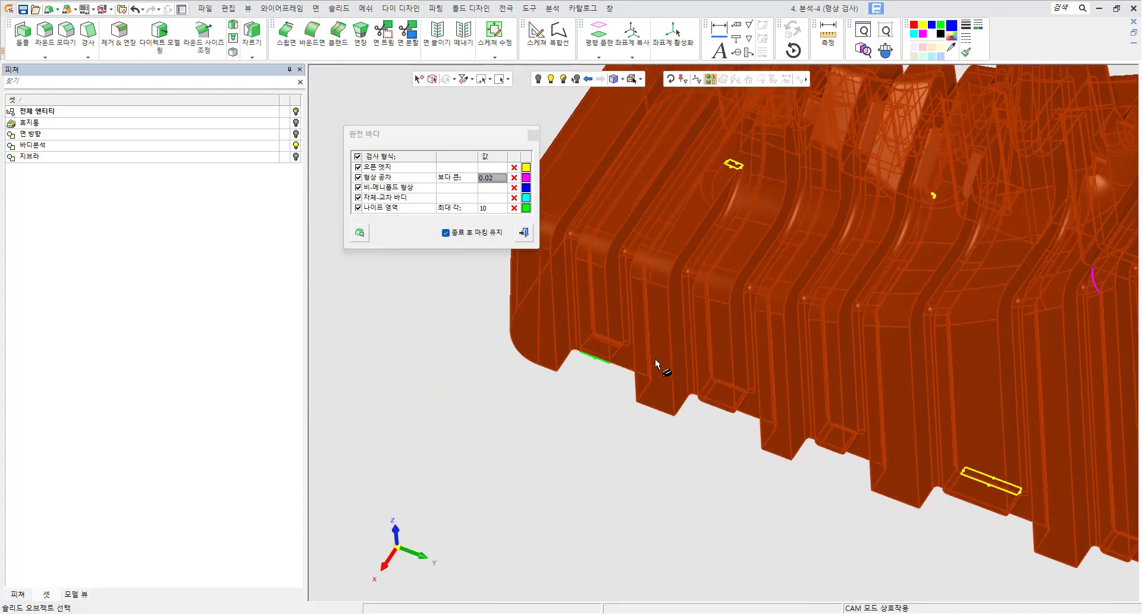
ctrl+middle_drag(611, 353, 668, 361)
scroll(668, 361, up, 6)
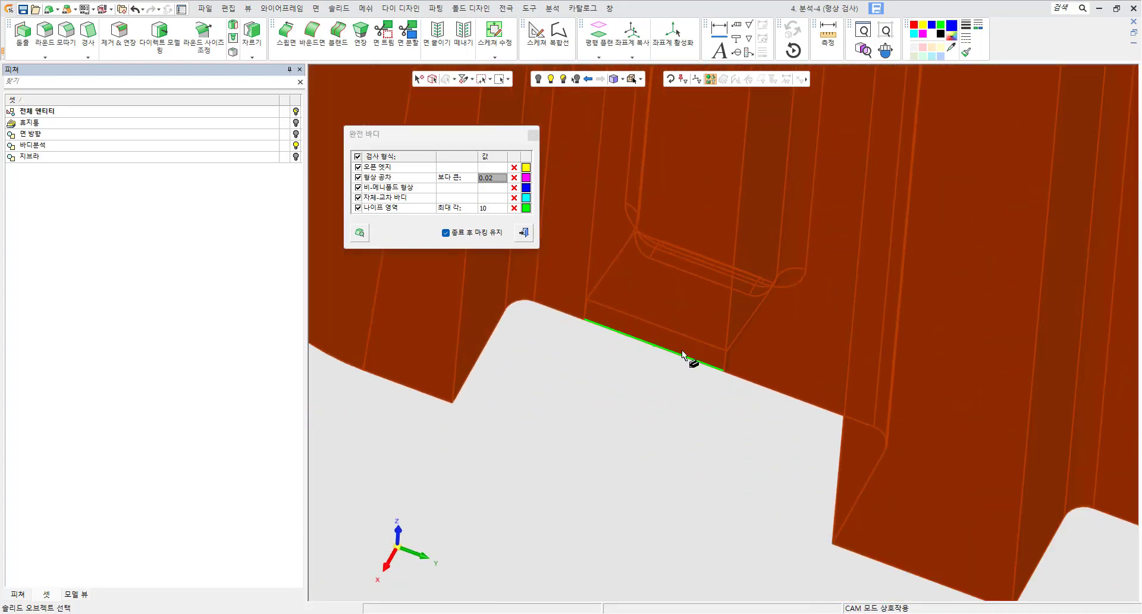
- Inspect the green knife-area edge along the lower rib up close and finish the body state analysis, keeping the markings
scroll(766, 354, up, 4)
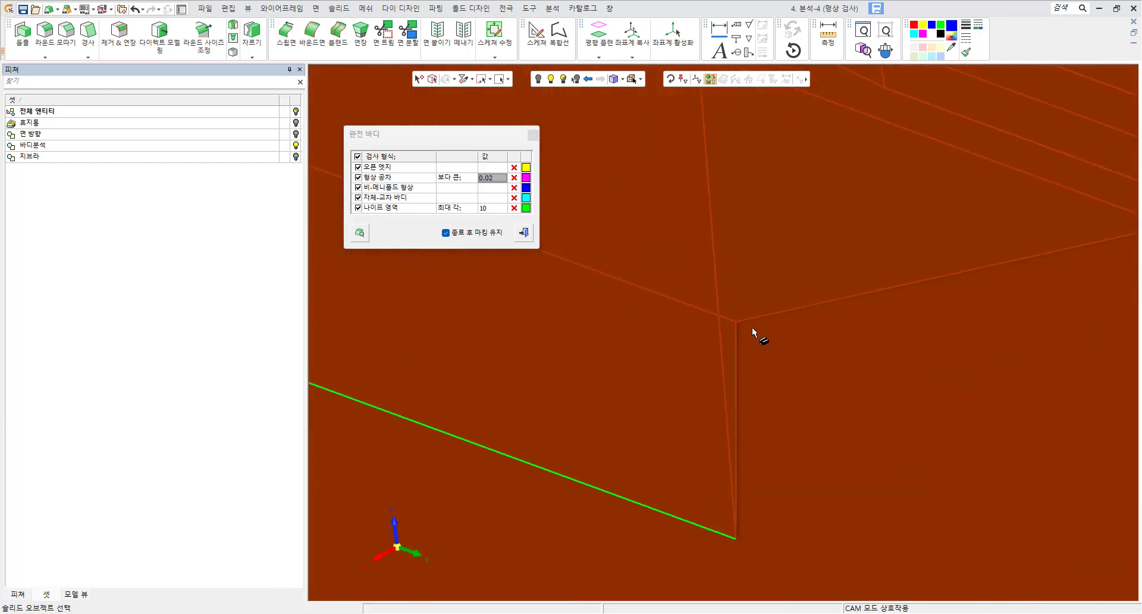
ctrl+middle_drag(708, 297, 765, 280)
scroll(737, 296, down, 1)
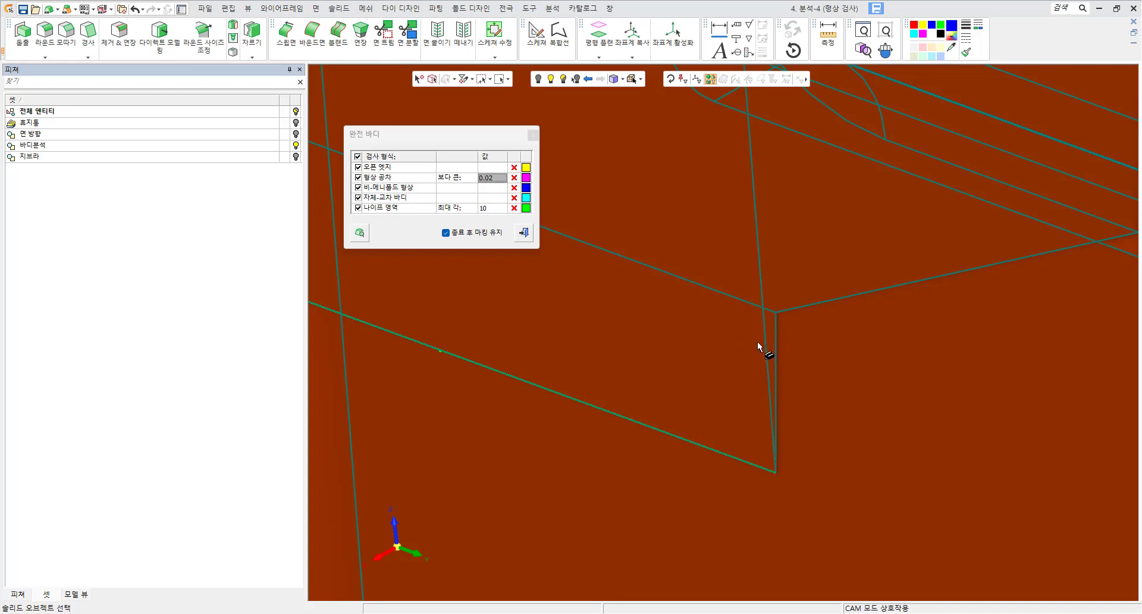
scroll(690, 326, down, 3)
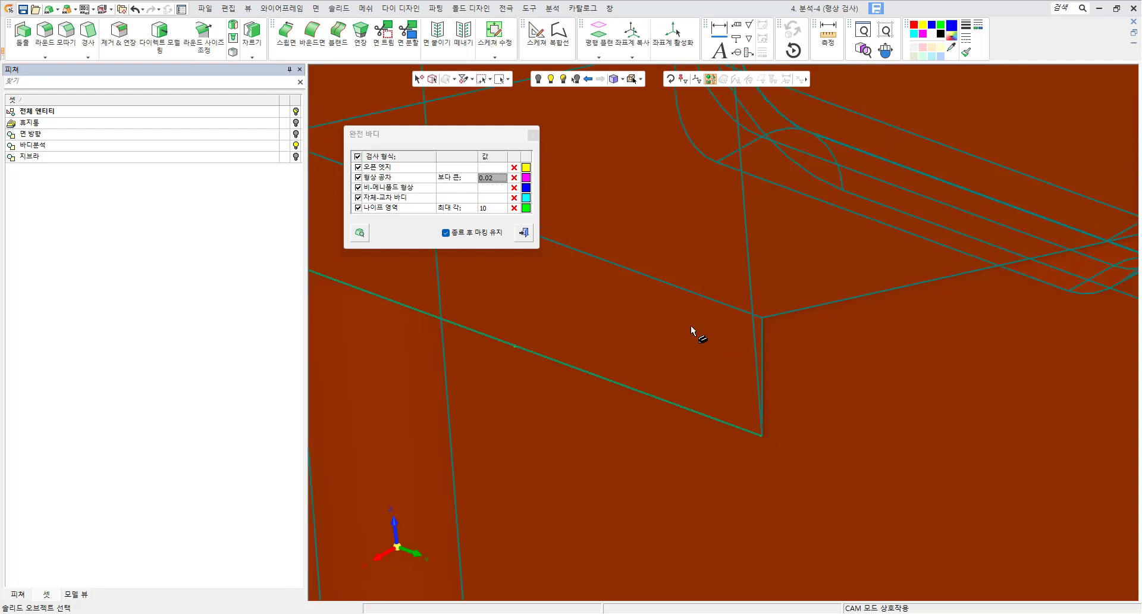
scroll(690, 315, down, 2)
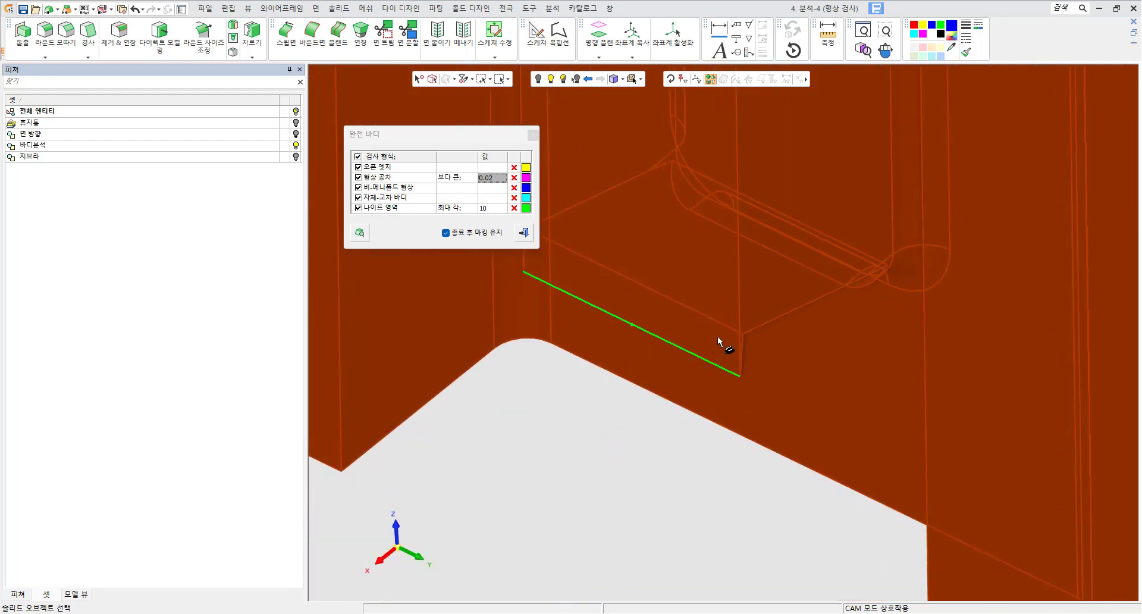
scroll(717, 336, down, 5)
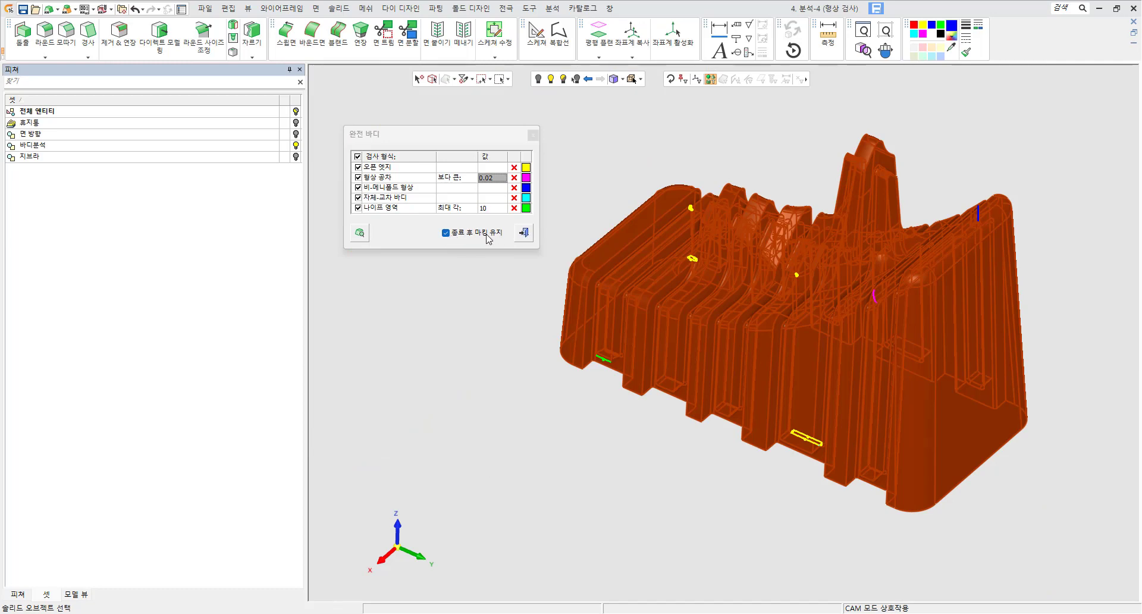
click(523, 232)
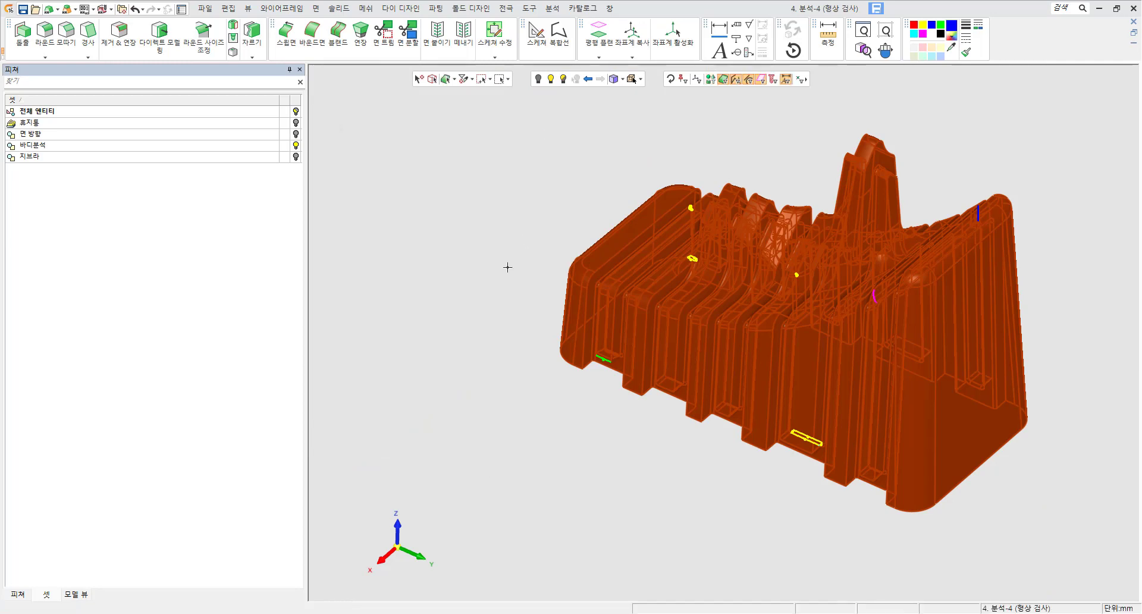
middle_drag(773, 324, 726, 370)
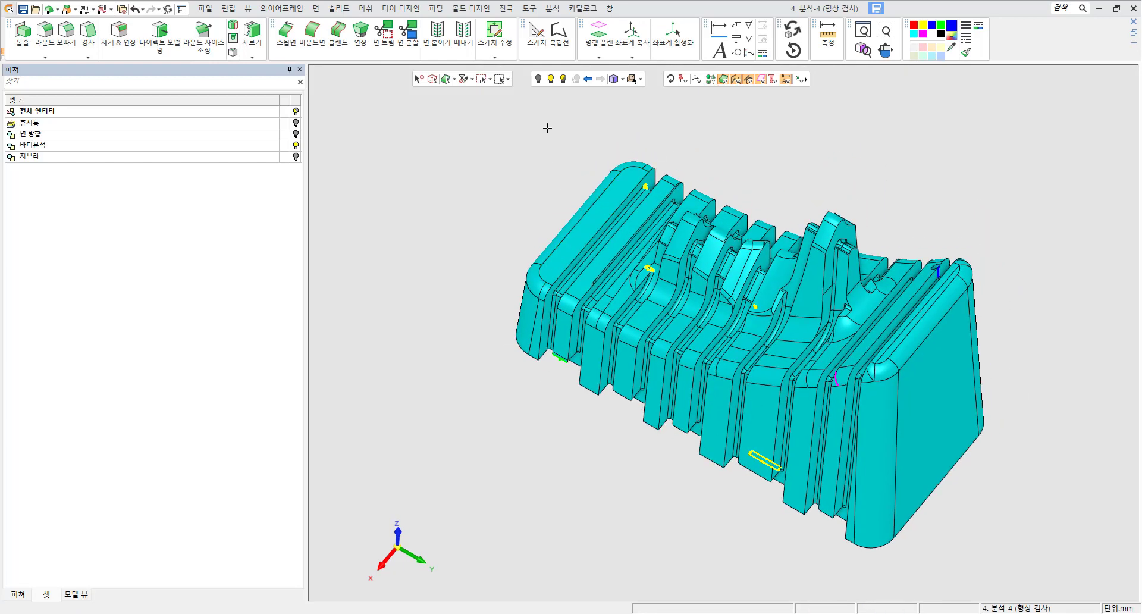
click(552, 9)
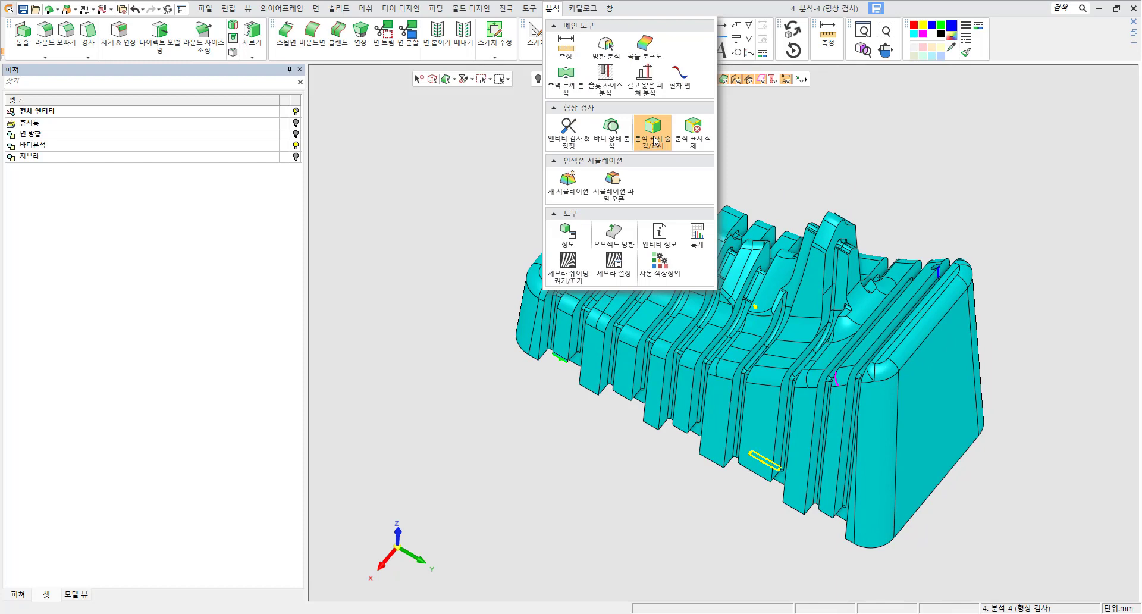
click(654, 141)
click(654, 141)
click(696, 142)
scroll(641, 174, up, 2)
drag(585, 140, 666, 306)
click(49, 154)
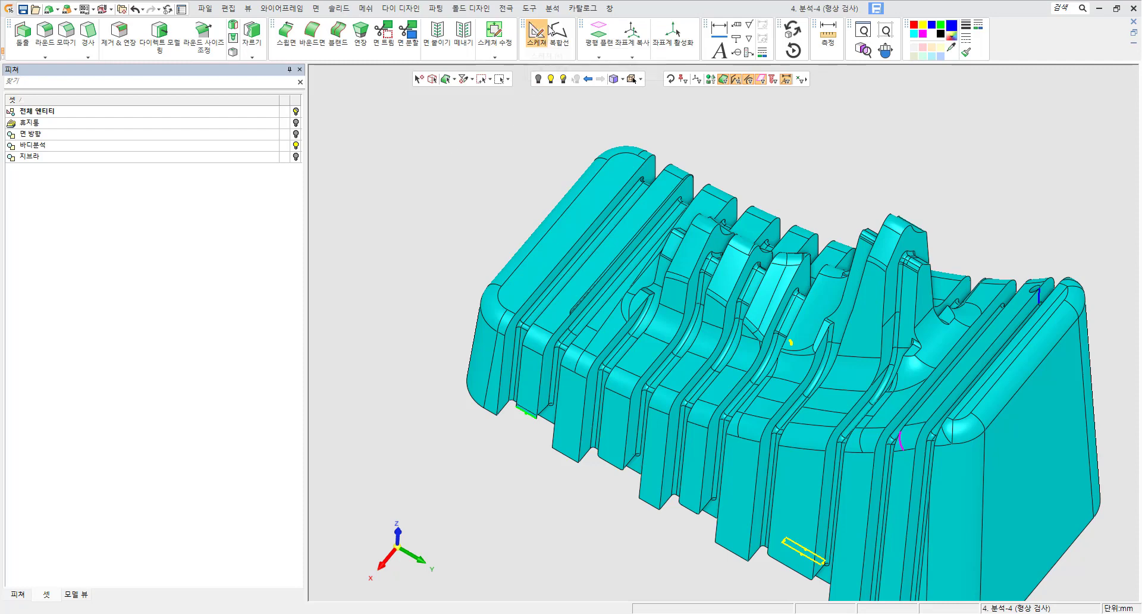
click(553, 8)
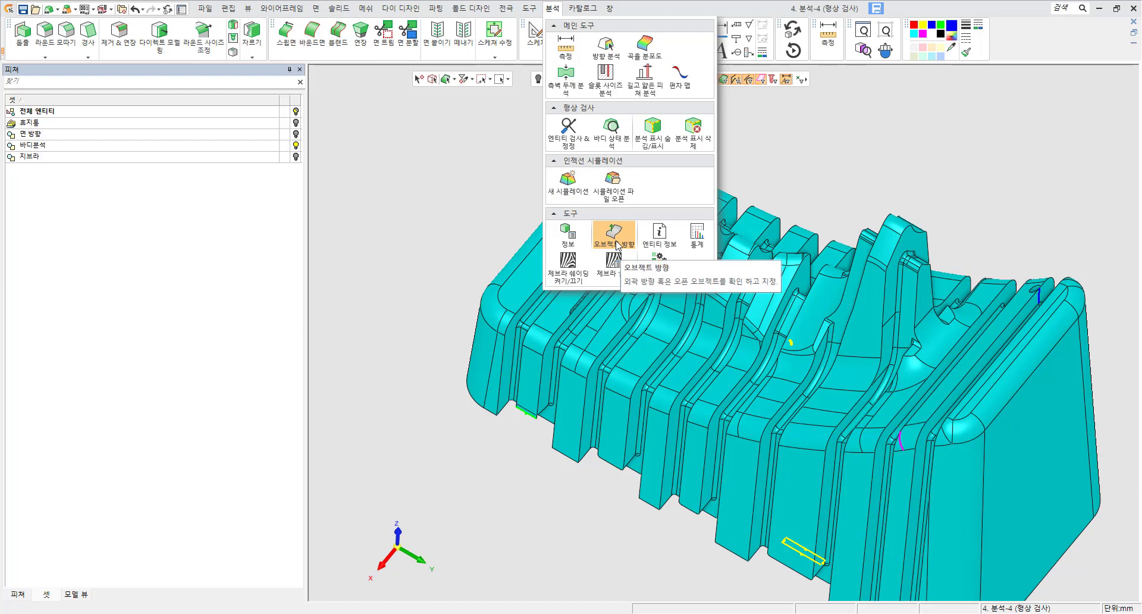
click(416, 204)
click(222, 200)
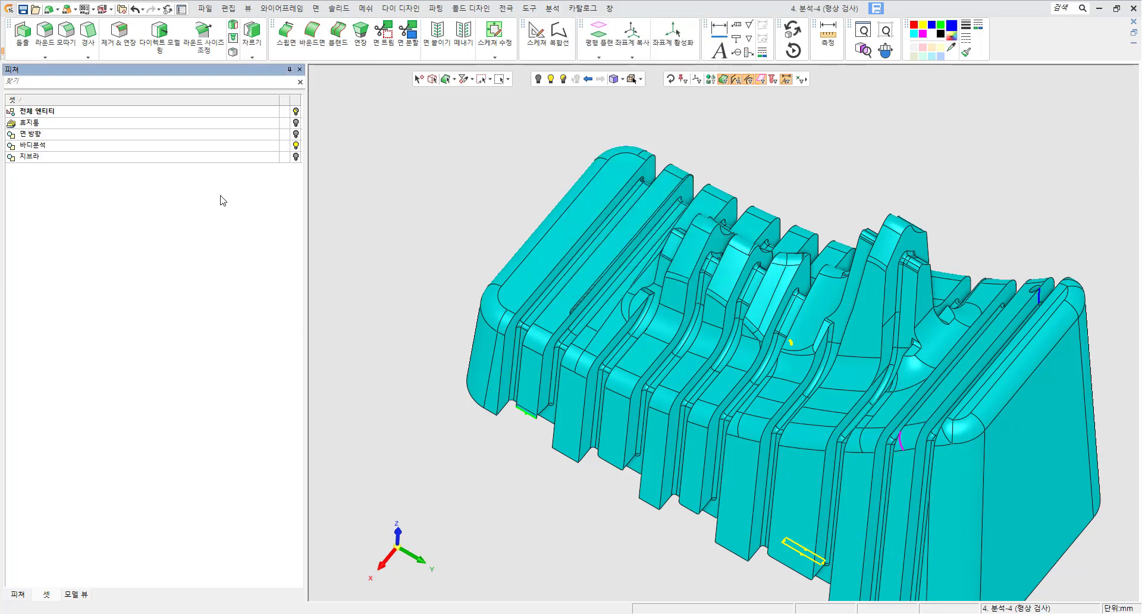
- Show the 면 방향 set with the yellow body and hide the 바디분석 set
click(296, 135)
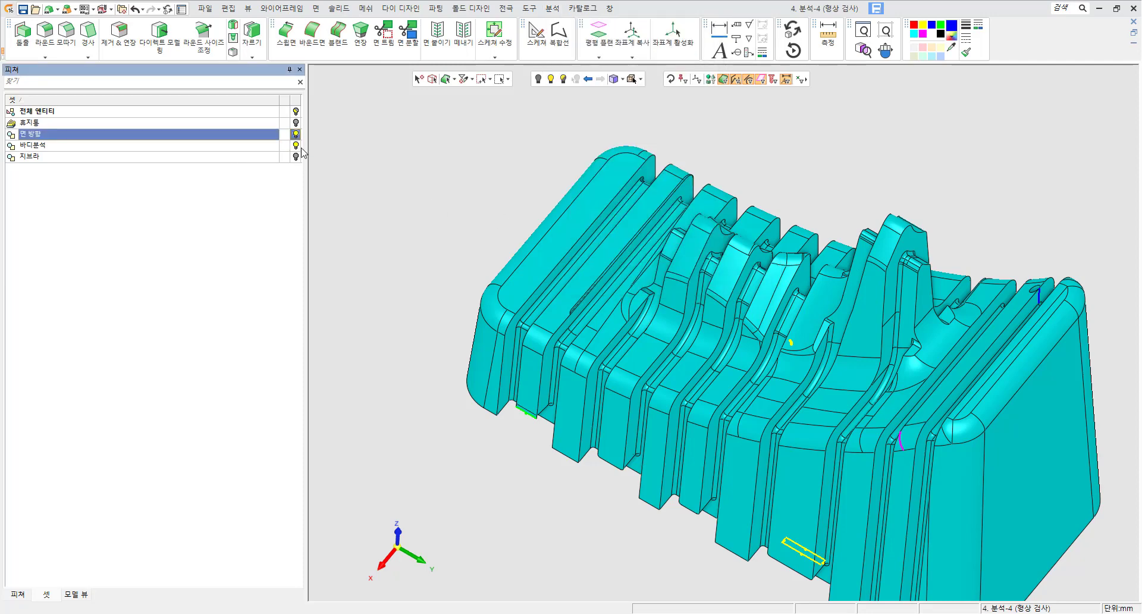
click(296, 146)
ctrl+right_drag(531, 267, 767, 306)
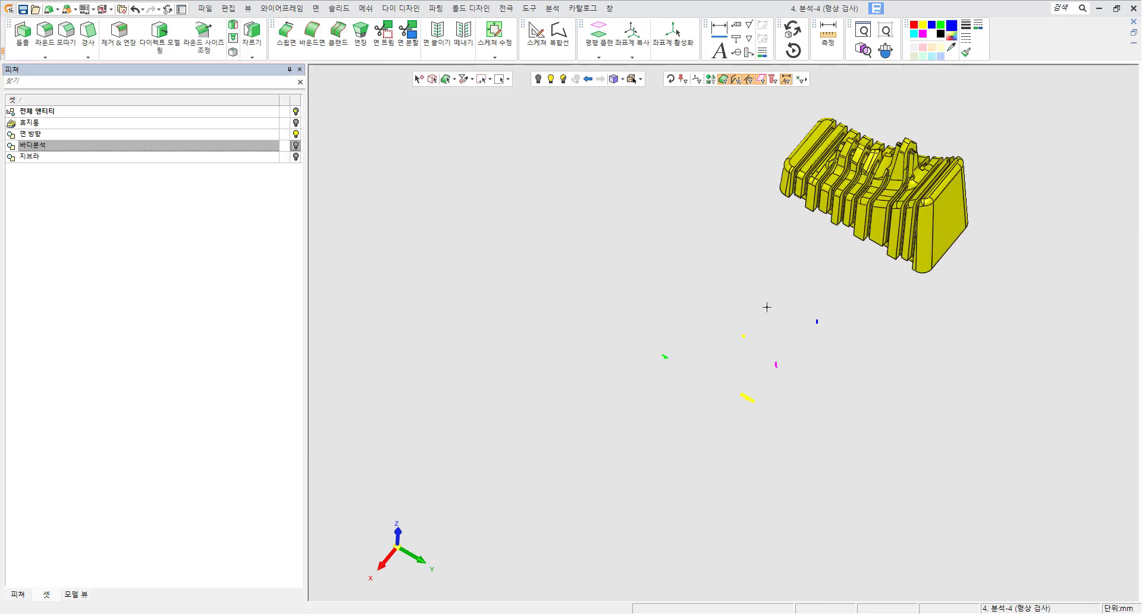
ctrl+middle_drag(767, 306, 679, 329)
click(555, 10)
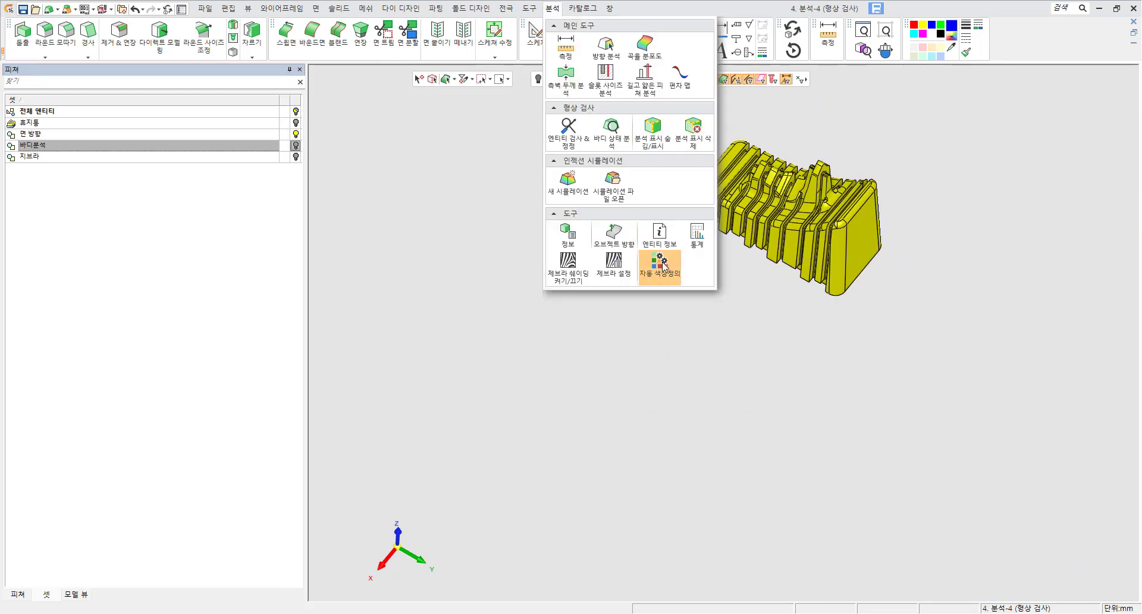
click(744, 321)
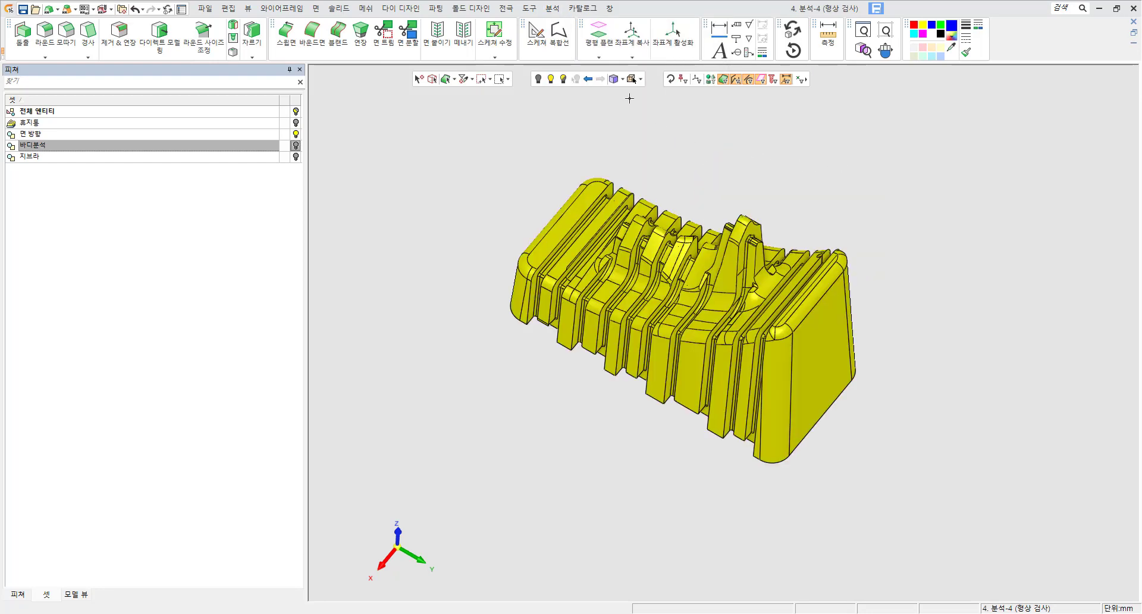
- Examine the light and dark face directions across the yellow body's ribs with Object Direction, leaving the faces unmodified
click(554, 13)
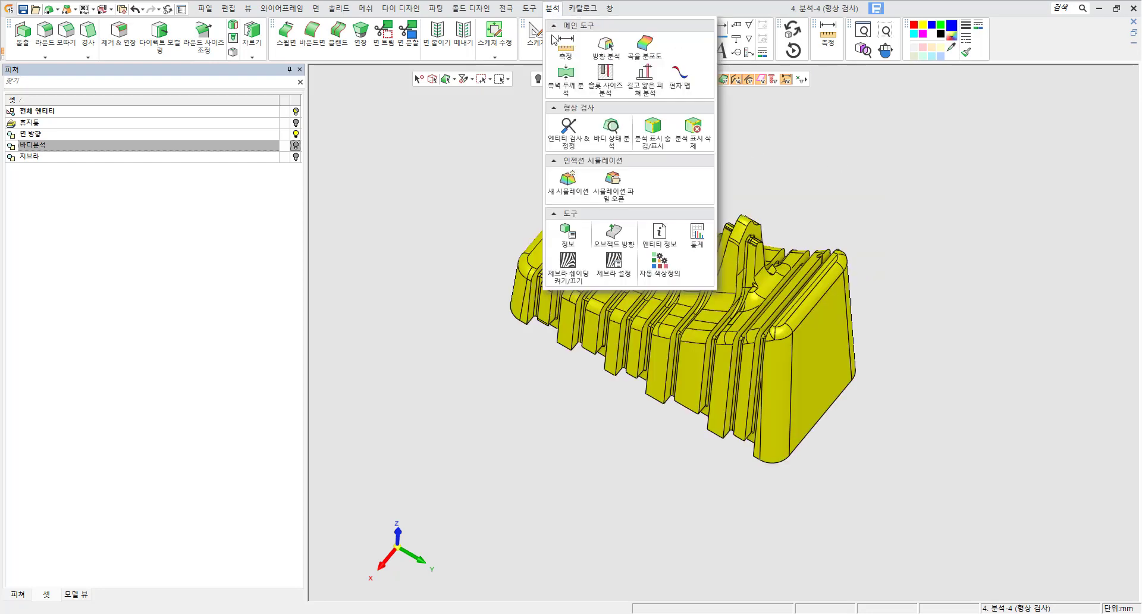
click(613, 232)
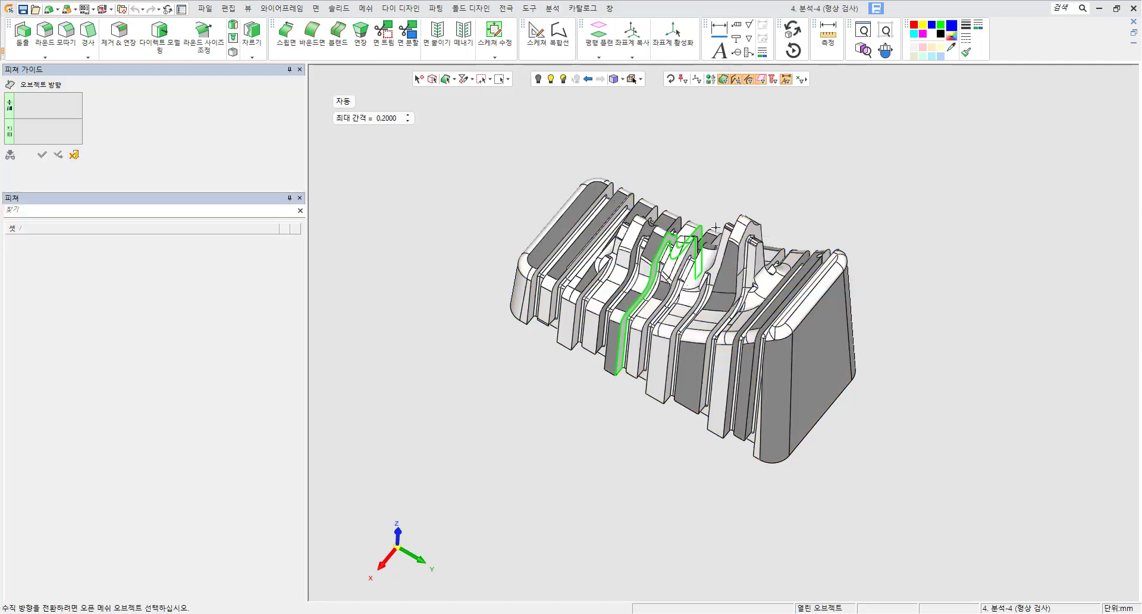
scroll(582, 259, up, 5)
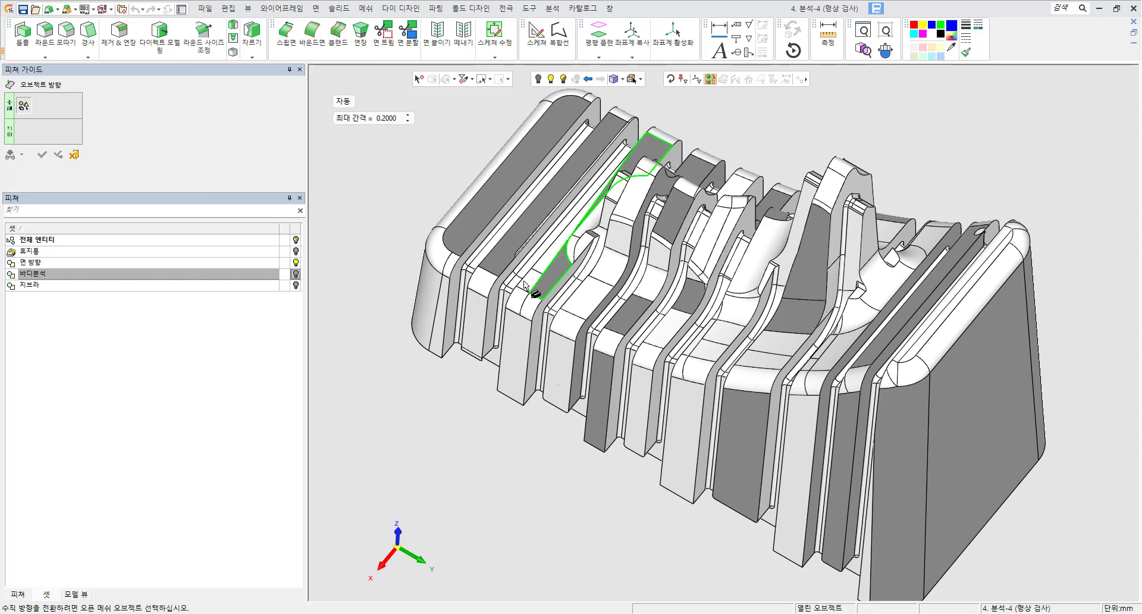
scroll(600, 298, up, 5)
scroll(607, 315, up, 2)
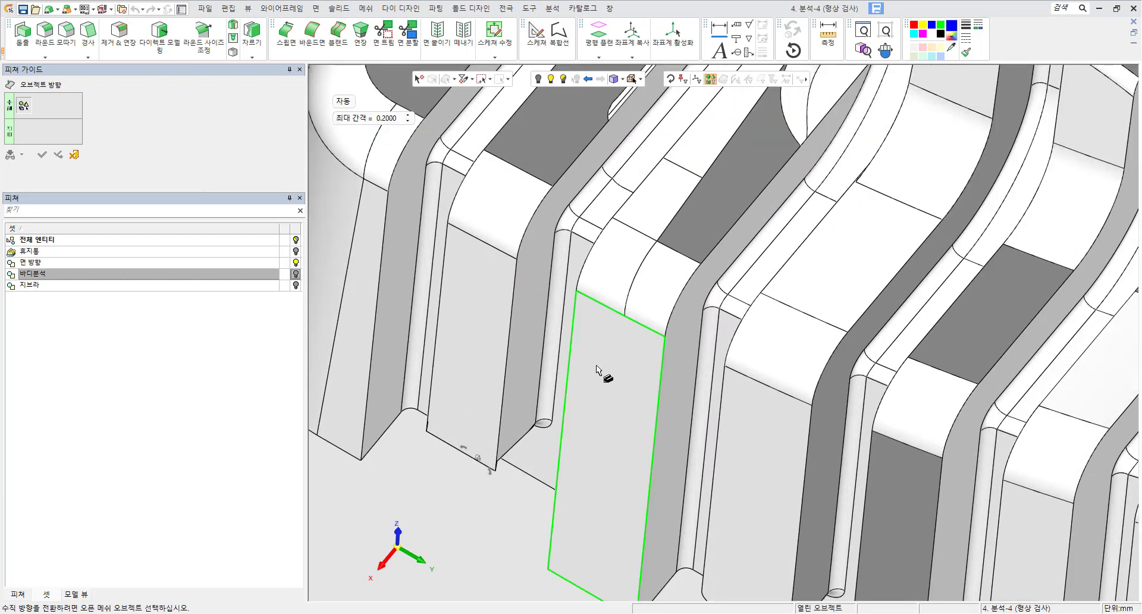
middle_drag(664, 280, 650, 312)
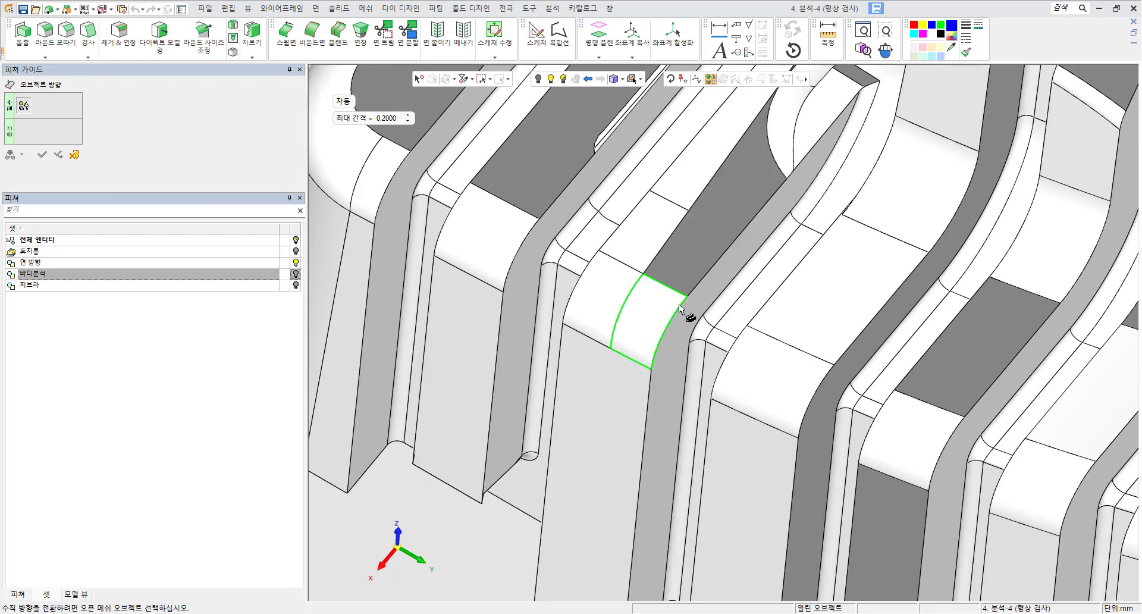
scroll(679, 304, down, 4)
scroll(597, 316, up, 2)
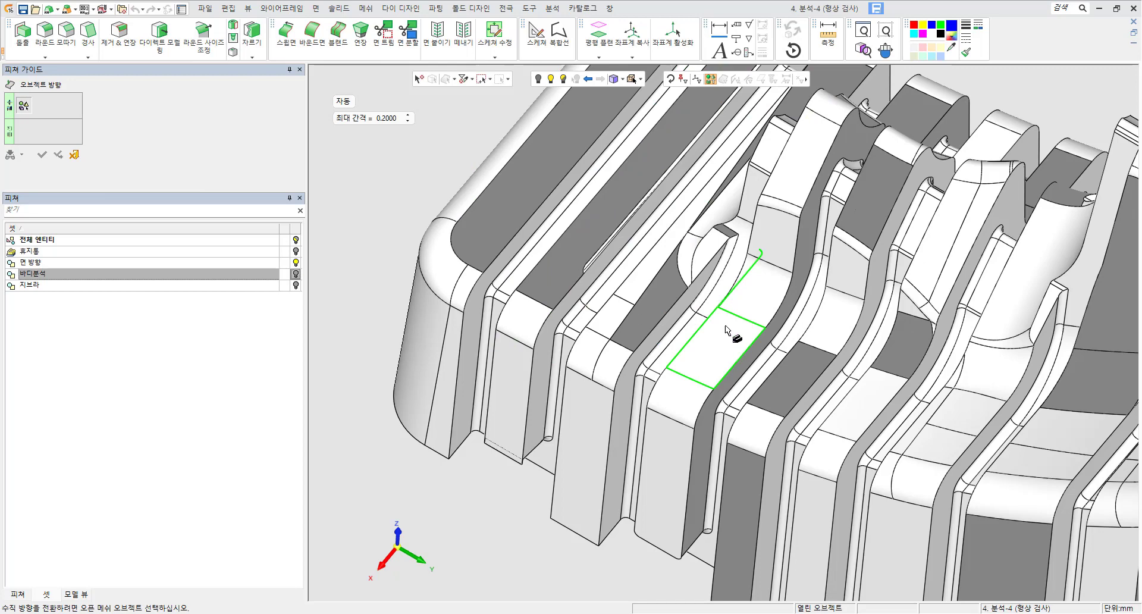
scroll(733, 321, down, 1)
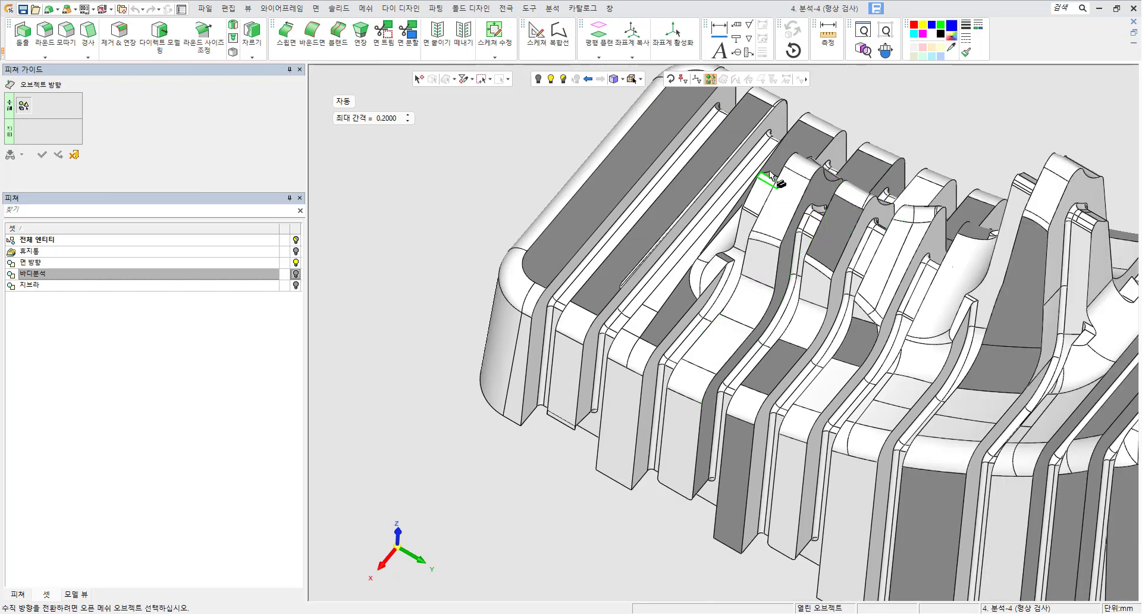
click(710, 79)
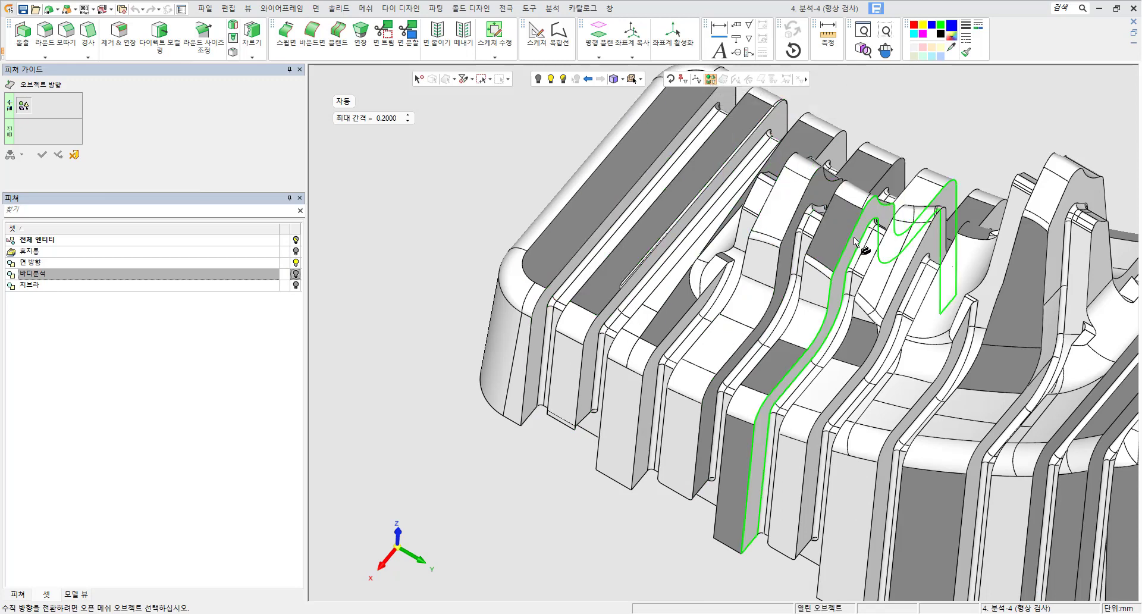
scroll(722, 332, down, 3)
middle_drag(769, 332, 687, 302)
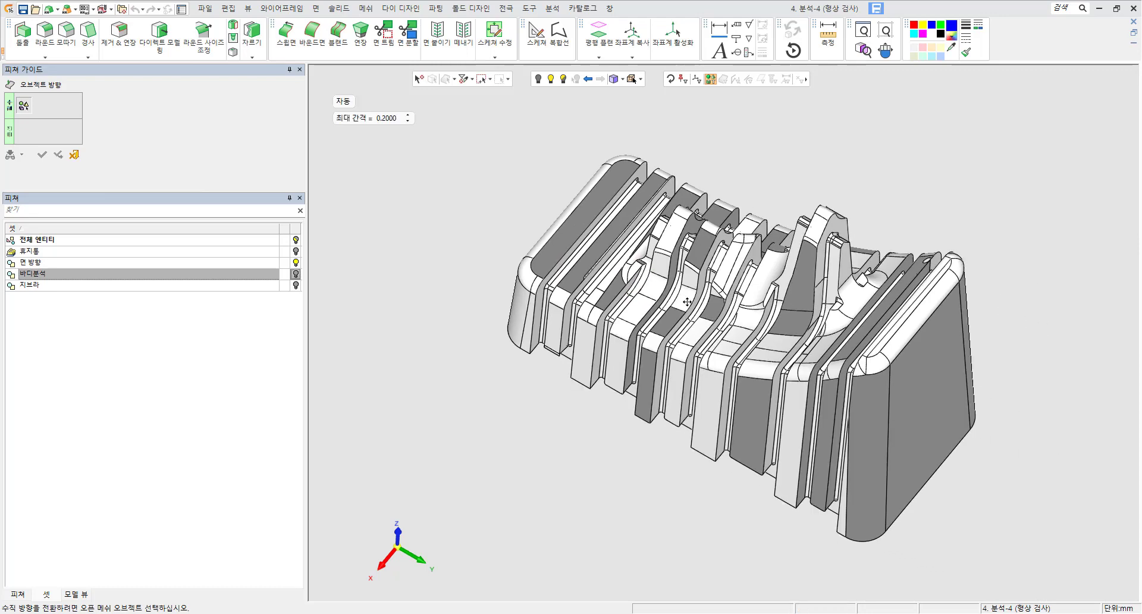
click(74, 155)
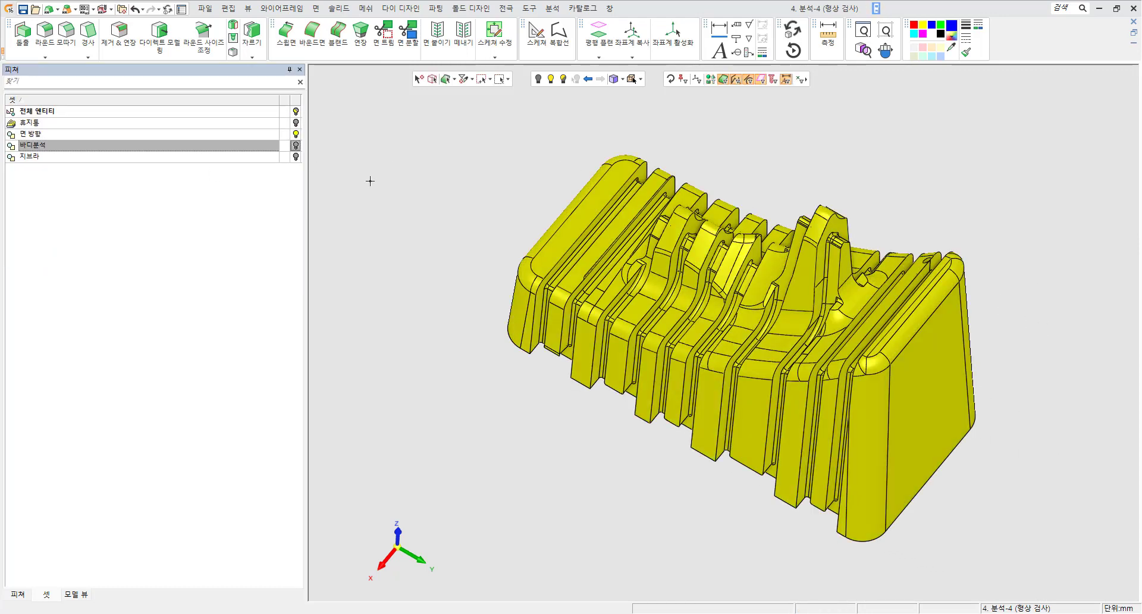
- Stitch all faces of the yellow body together with a maximum gap of 0.1000
click(316, 8)
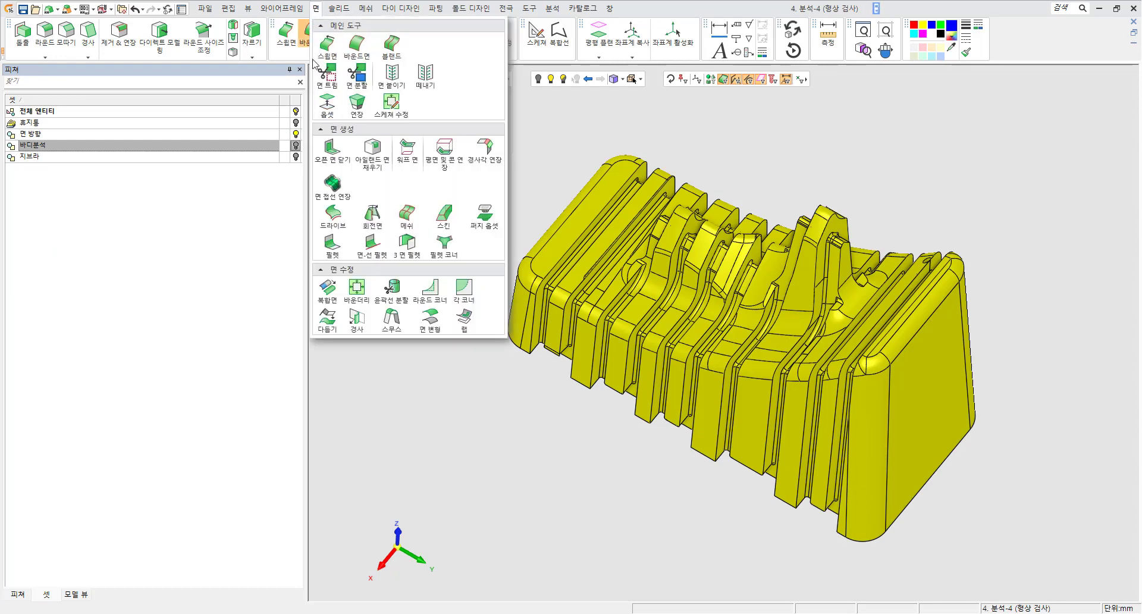
click(391, 76)
drag(531, 167, 1005, 546)
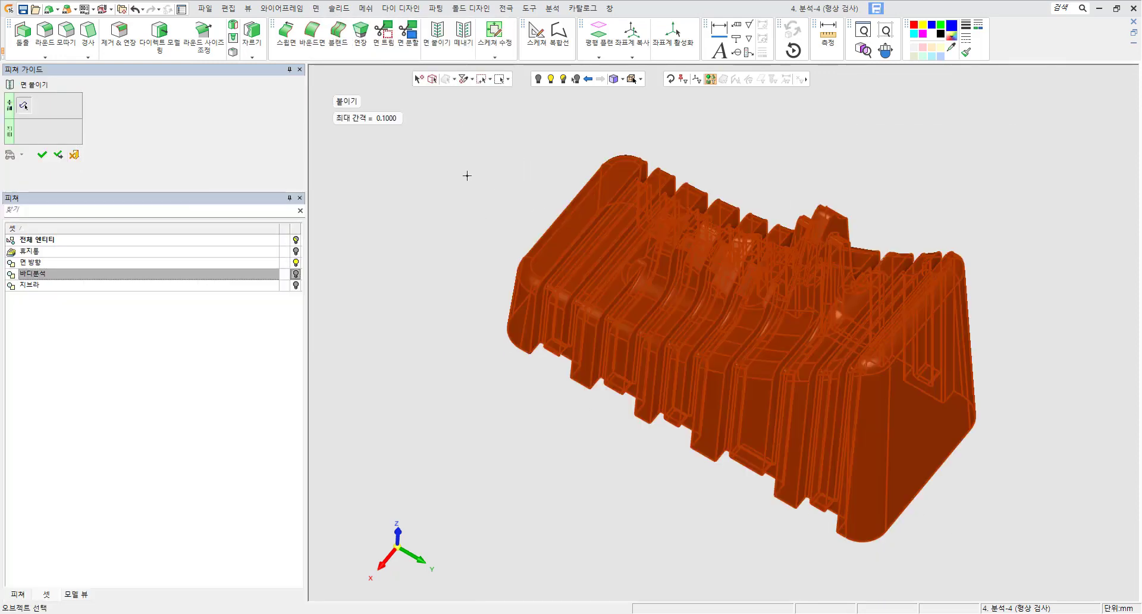
click(42, 154)
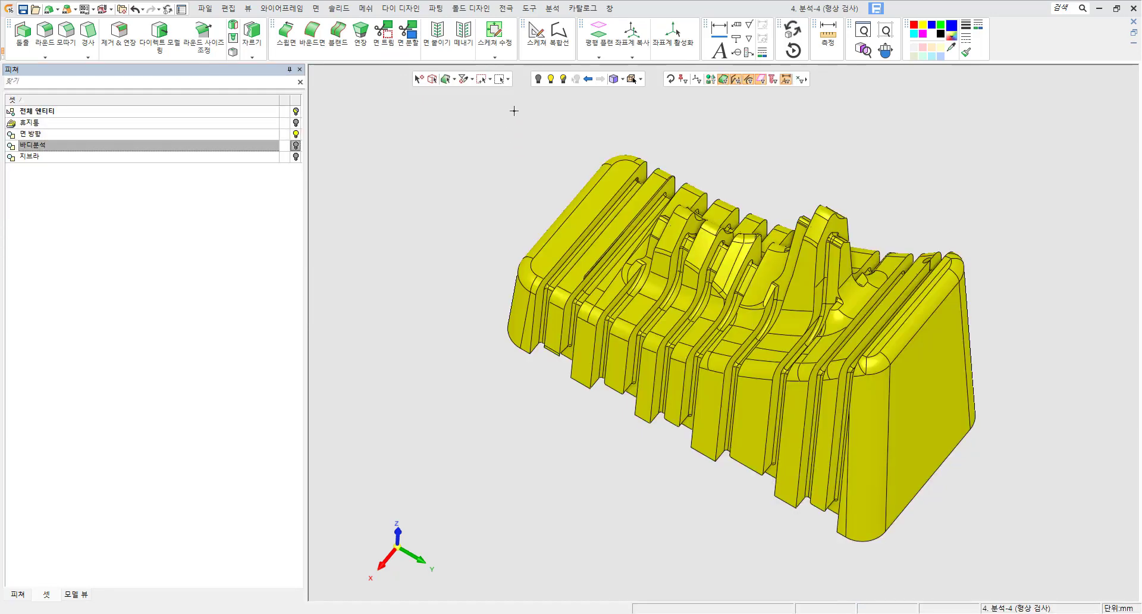
- Examine the outward direction of the stitched body with Object Direction and leave the command without applying changes
click(530, 9)
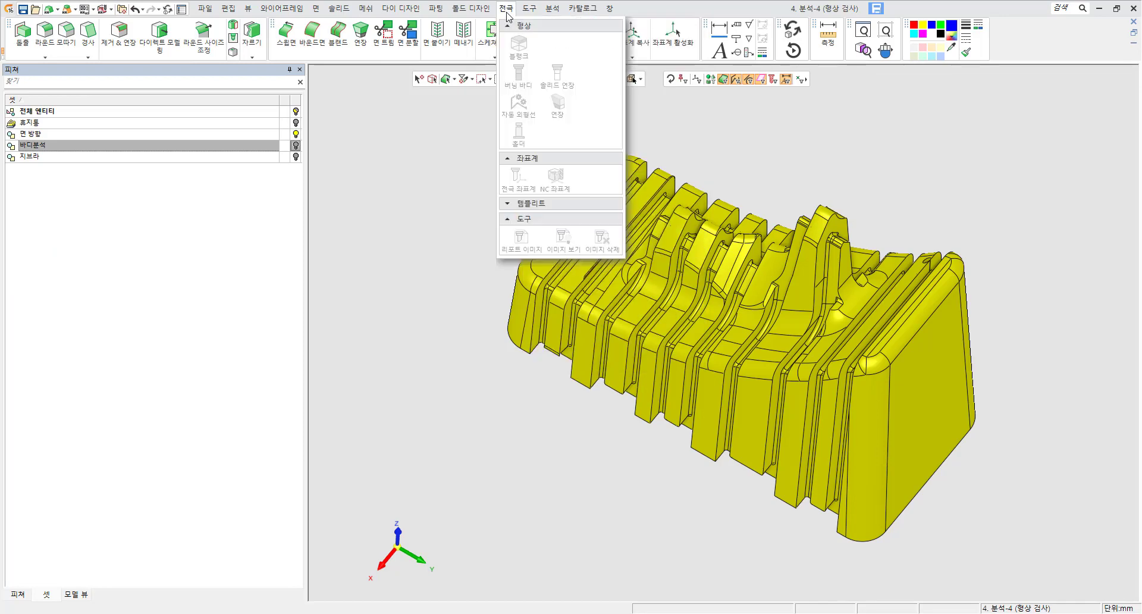
mouse_move(553, 9)
click(614, 233)
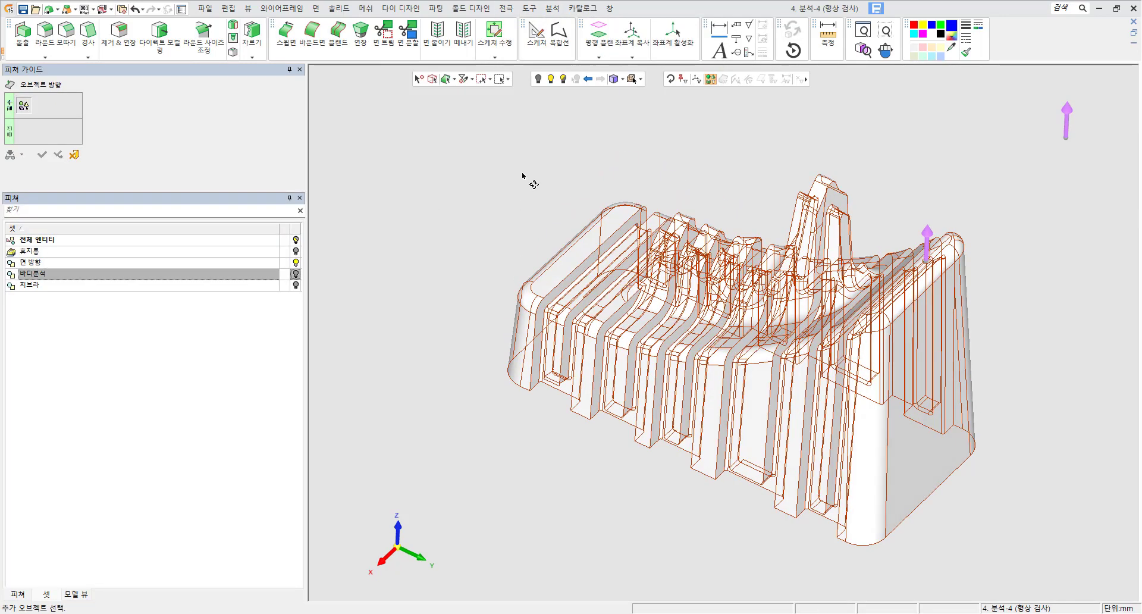
scroll(619, 258, up, 3)
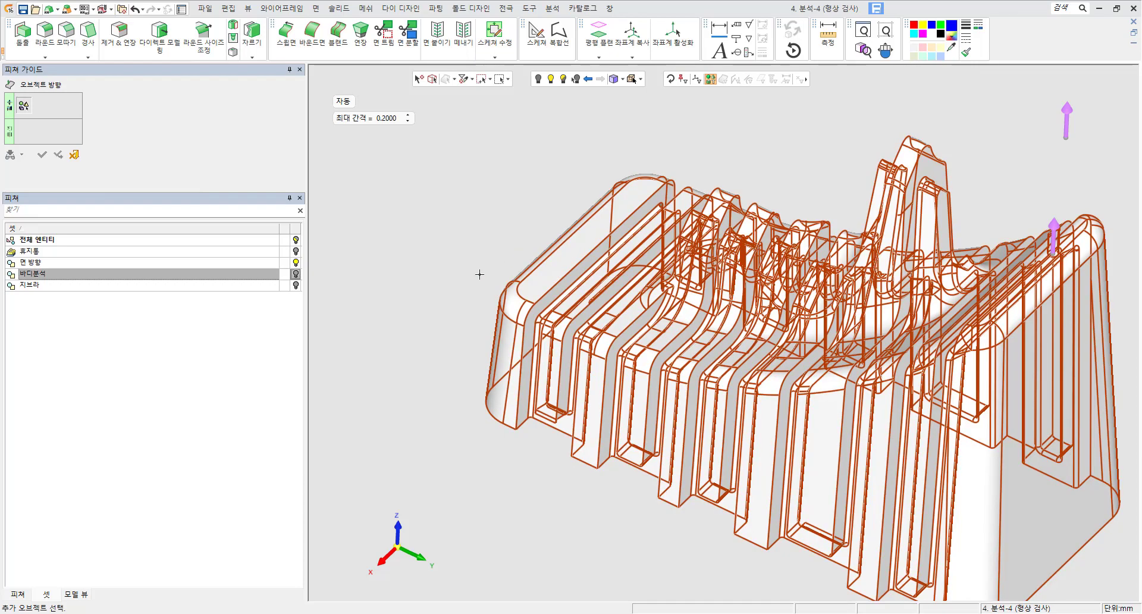
mouse_move(757, 413)
middle_down()
mouse_move(645, 347)
mouse_move(692, 360)
middle_up()
scroll(693, 347, down, 3)
click(73, 155)
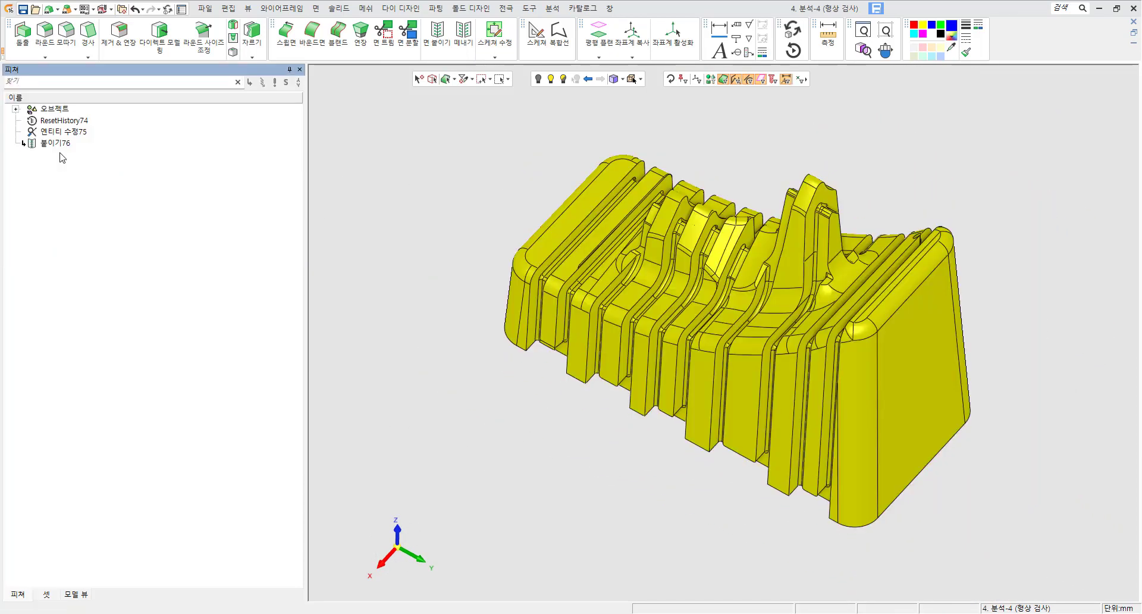
- Delete the last stitch feature from the yellow body's feature history
click(55, 143)
right_click(57, 144)
click(89, 229)
click(540, 342)
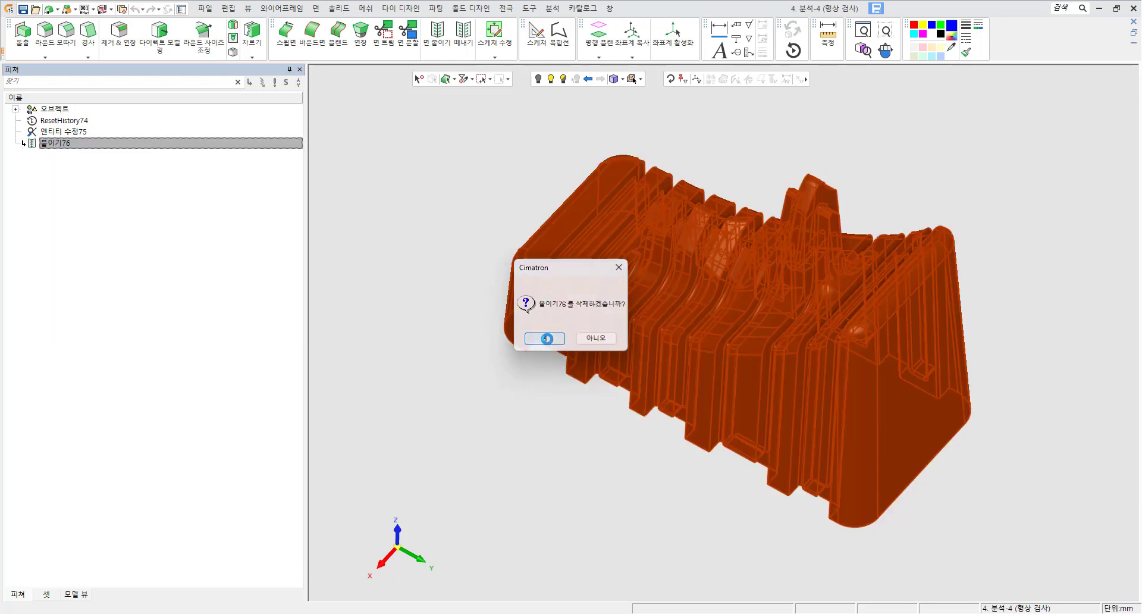
- Start Object Direction to display the light and dark face sides of the yellow body
click(552, 8)
click(624, 229)
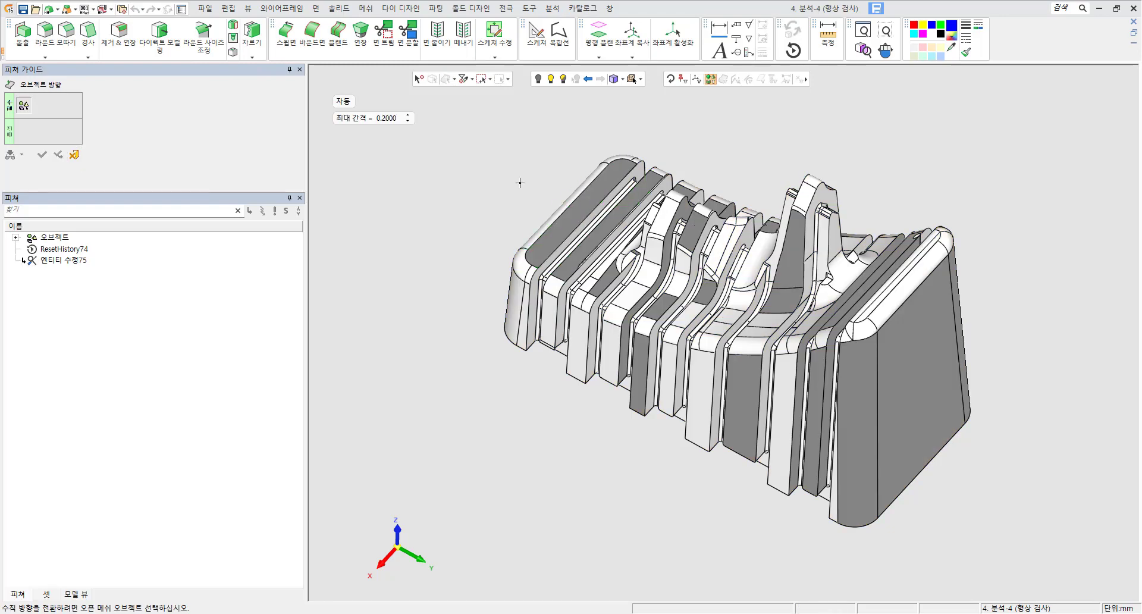
mouse_move(572, 253)
middle_down()
mouse_move(619, 240)
mouse_move(565, 234)
middle_up()
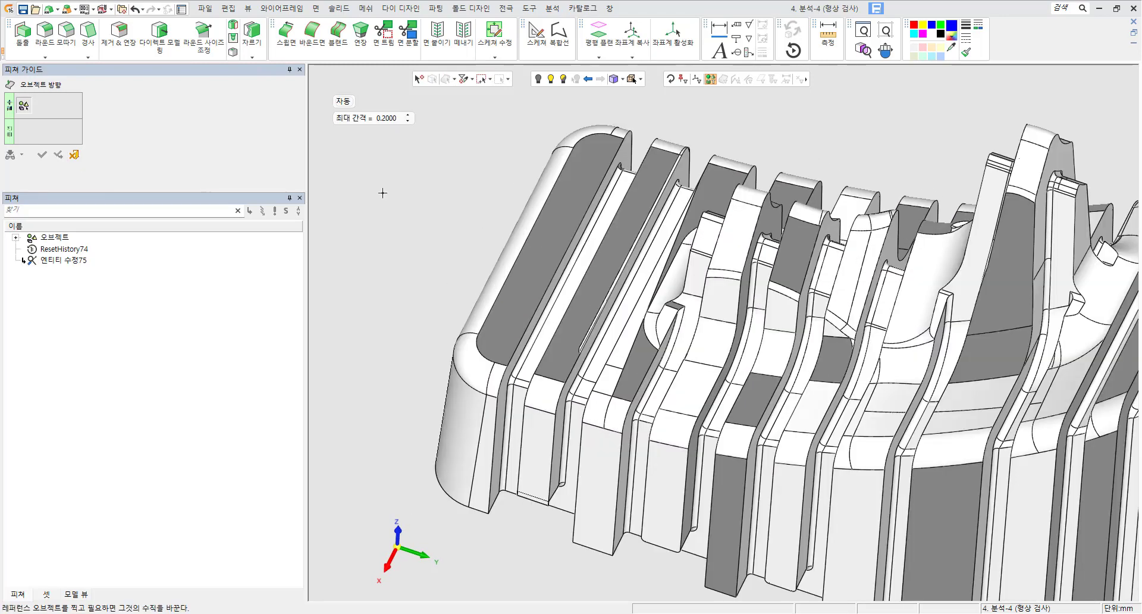
- Try reversing the dark top faces of the first three ribs individually in manual mode, ending back in automatic mode
click(345, 101)
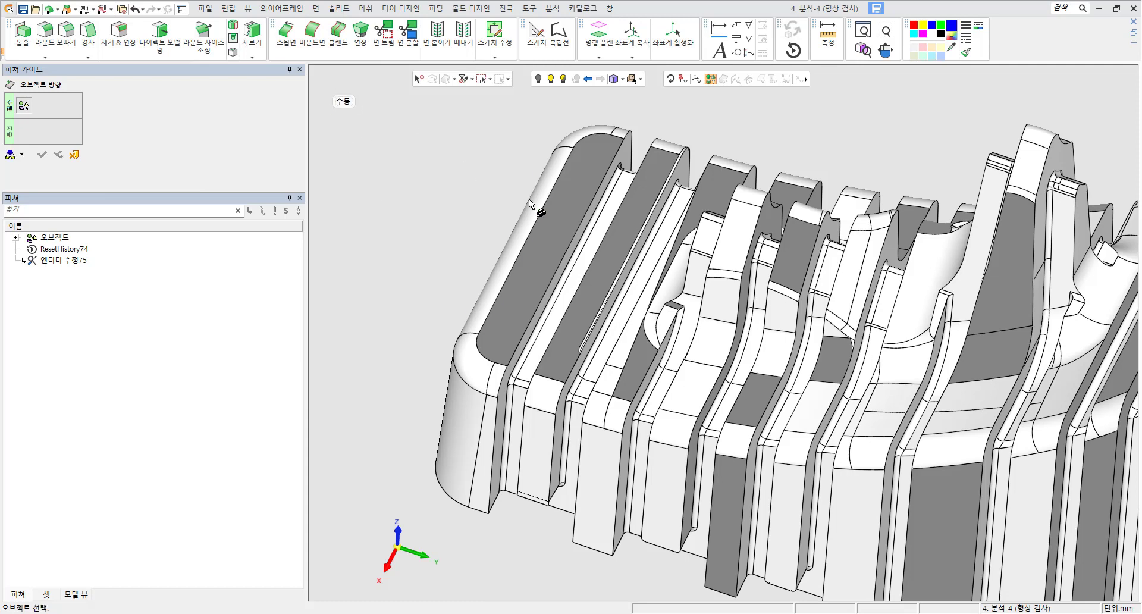
click(559, 208)
click(630, 226)
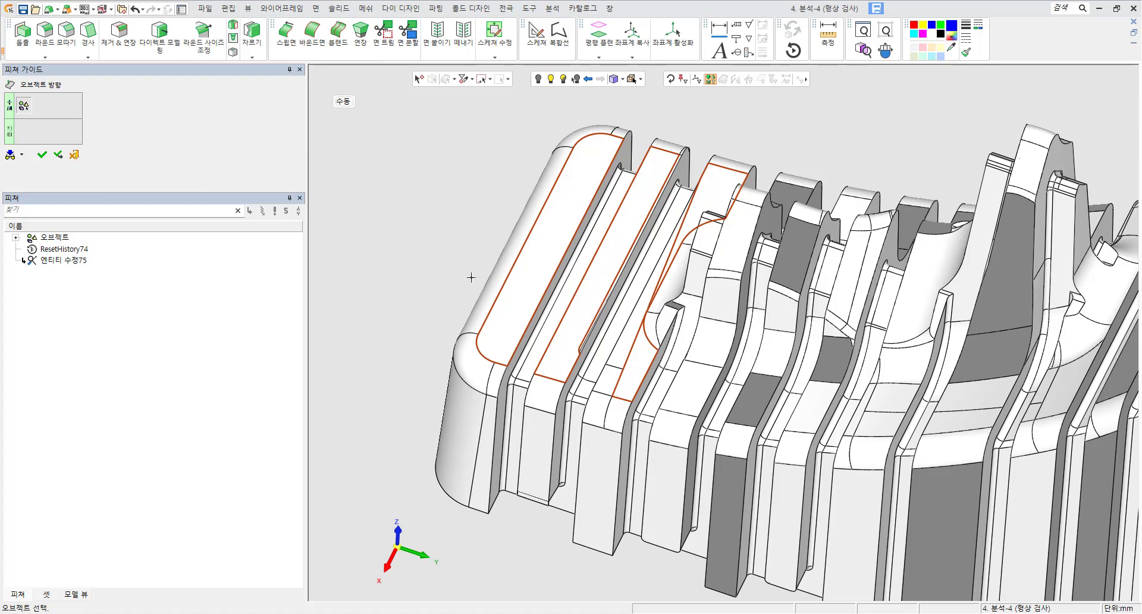
scroll(717, 327, down, 3)
middle_drag(927, 346, 814, 264)
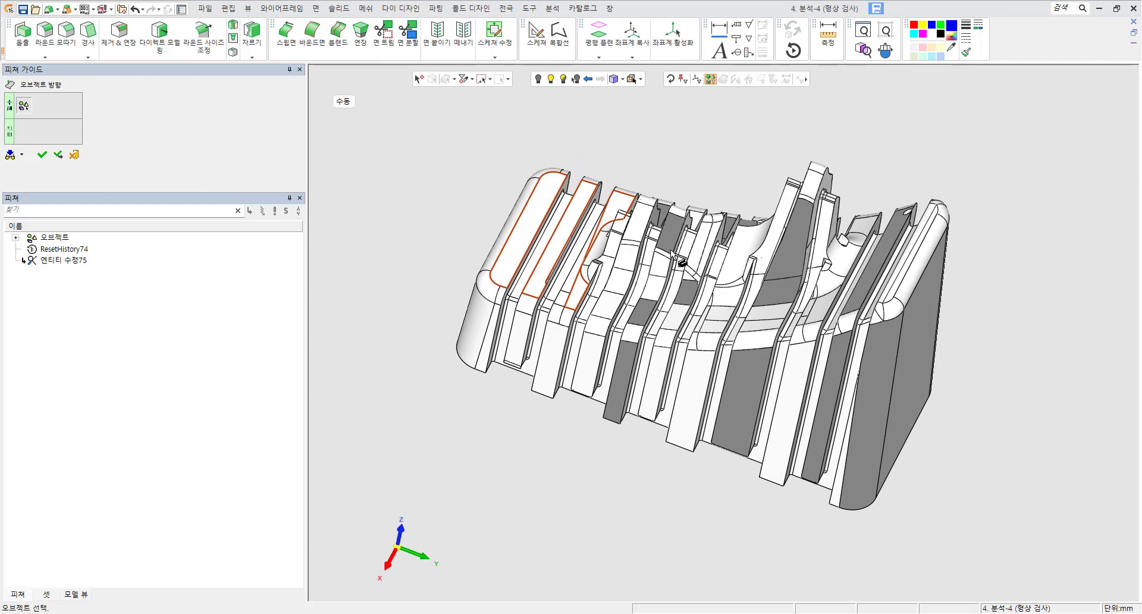
click(355, 107)
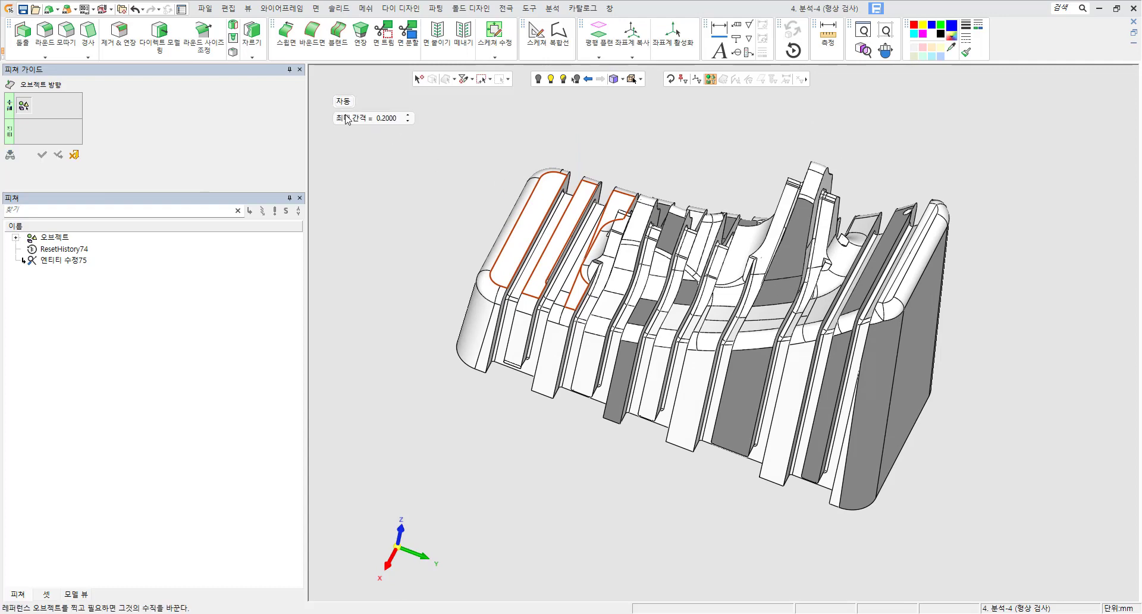
- Unify all face directions of the body automatically, using the rounded corner face of the end rib as the outward reference
scroll(485, 208, up, 2)
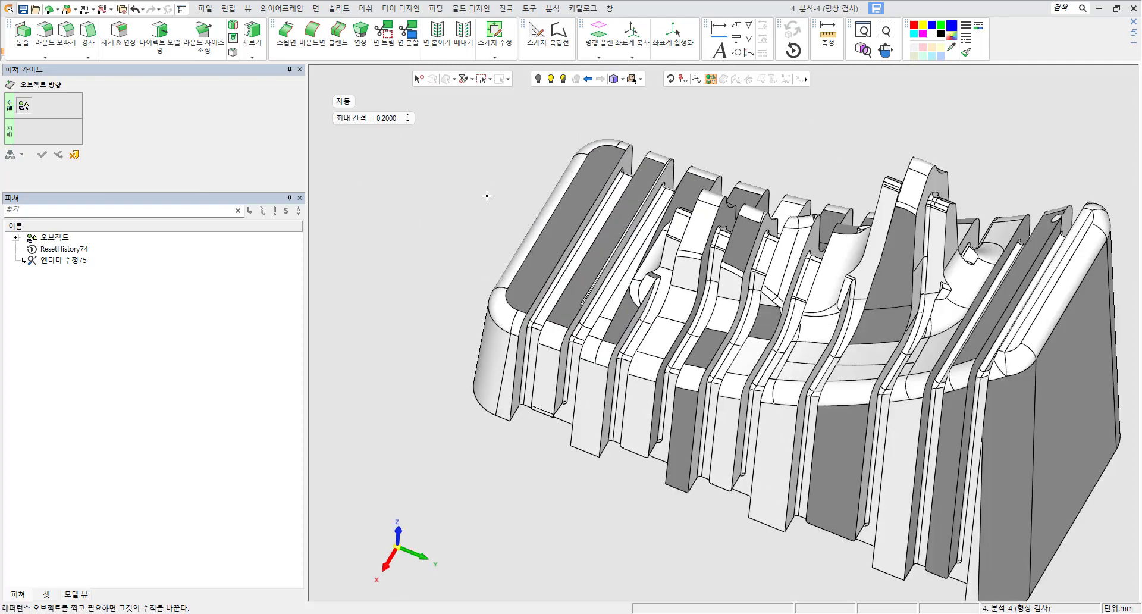
scroll(495, 257, up, 3)
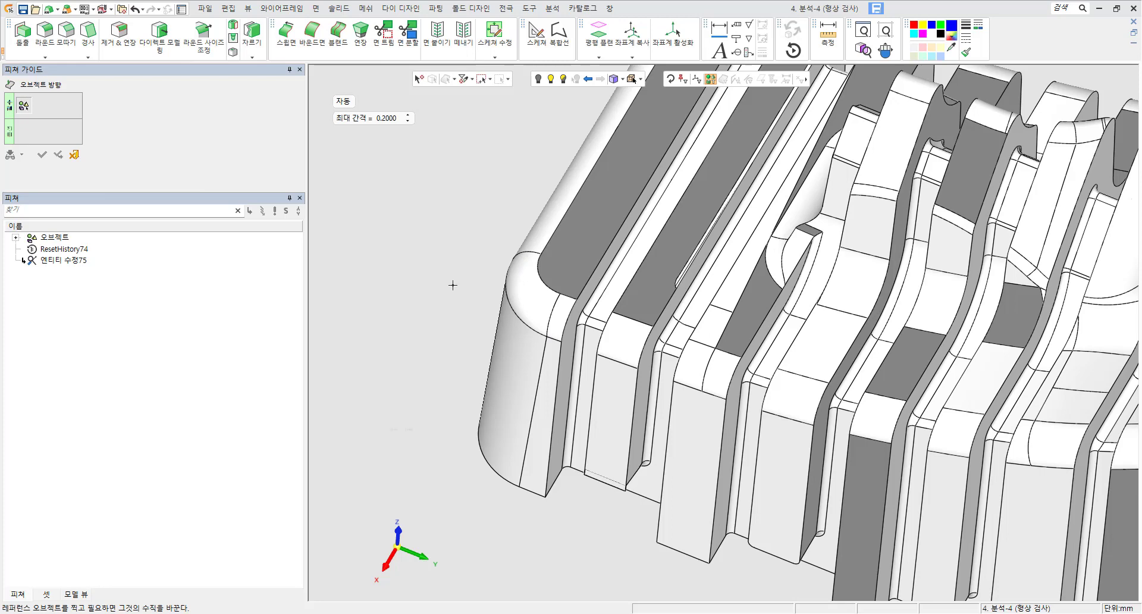
click(529, 295)
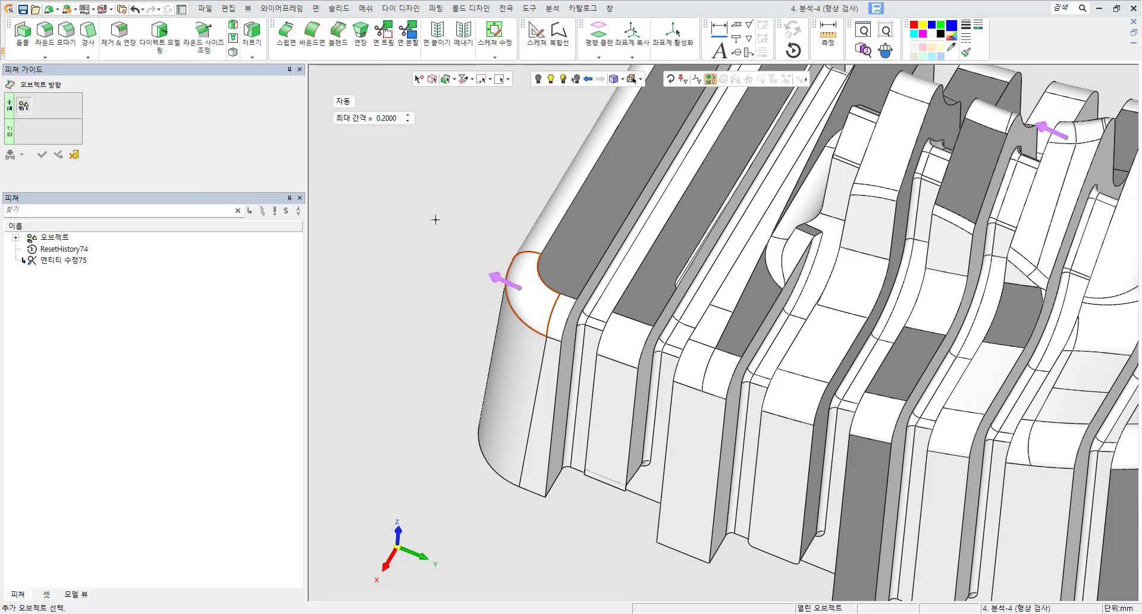
scroll(530, 165, down, 5)
drag(548, 121, 1129, 564)
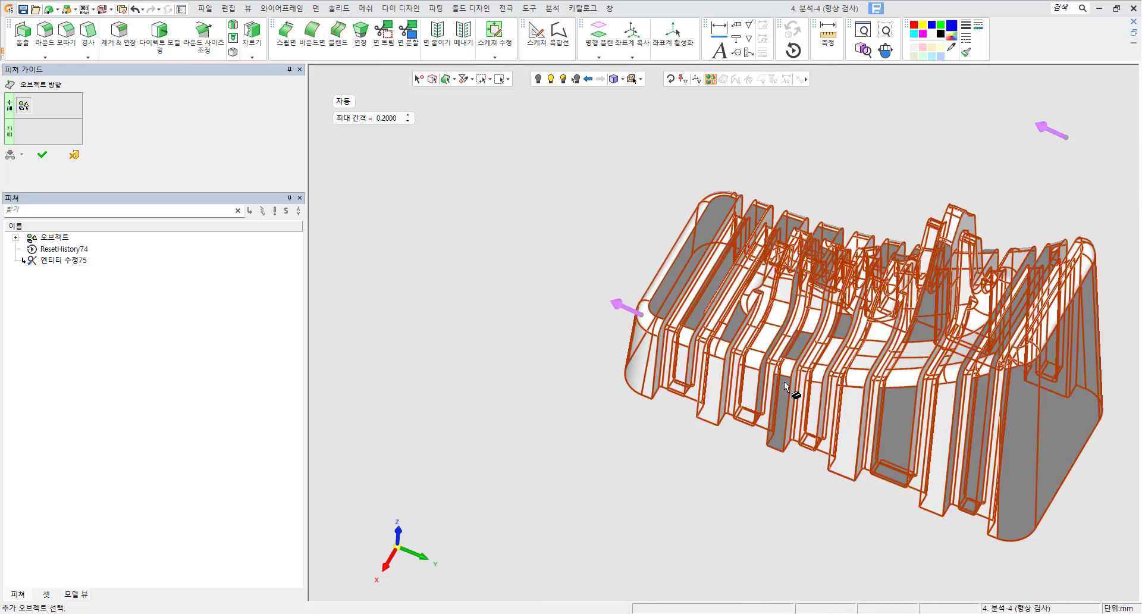
click(42, 155)
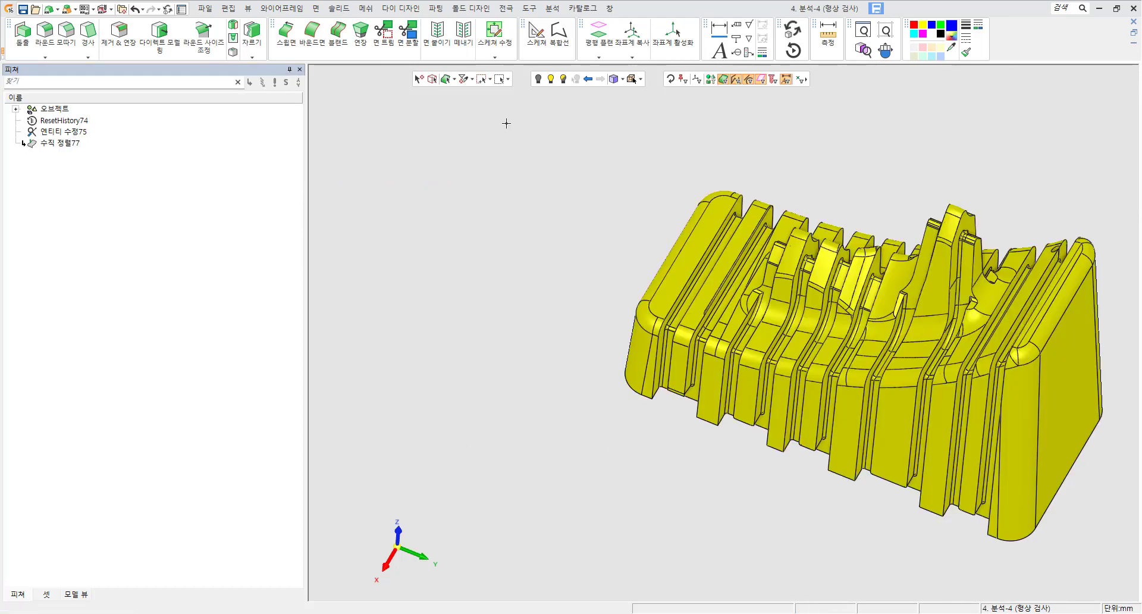
- Examine the aligned face directions across the ribs with Object Direction and leave the command without changes
click(529, 8)
mouse_move(583, 9)
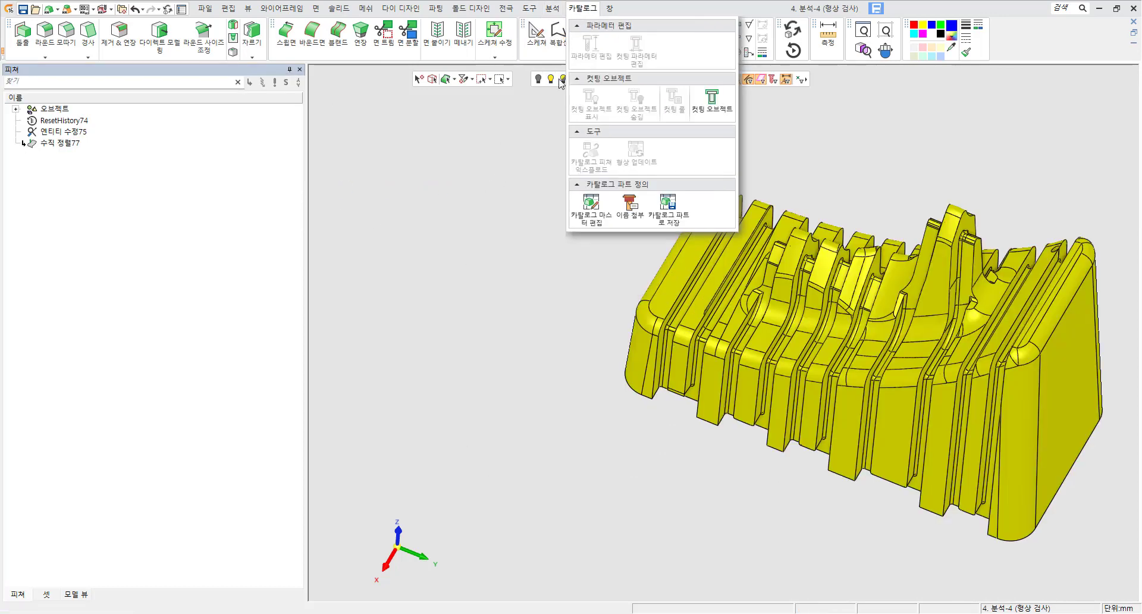
click(612, 233)
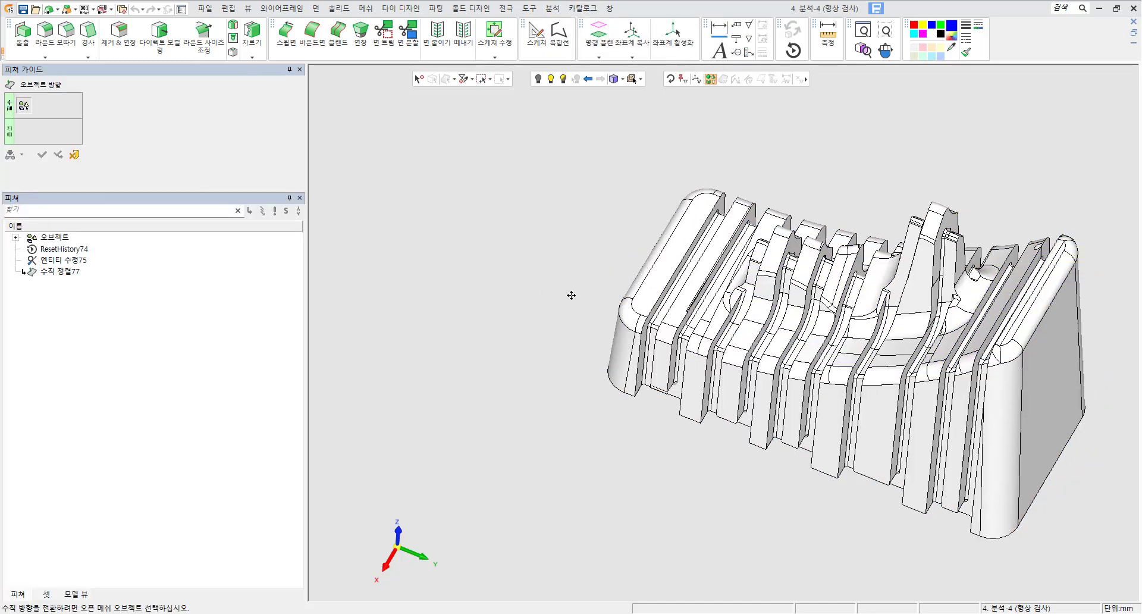
middle_drag(571, 294, 506, 279)
middle_drag(718, 277, 653, 317)
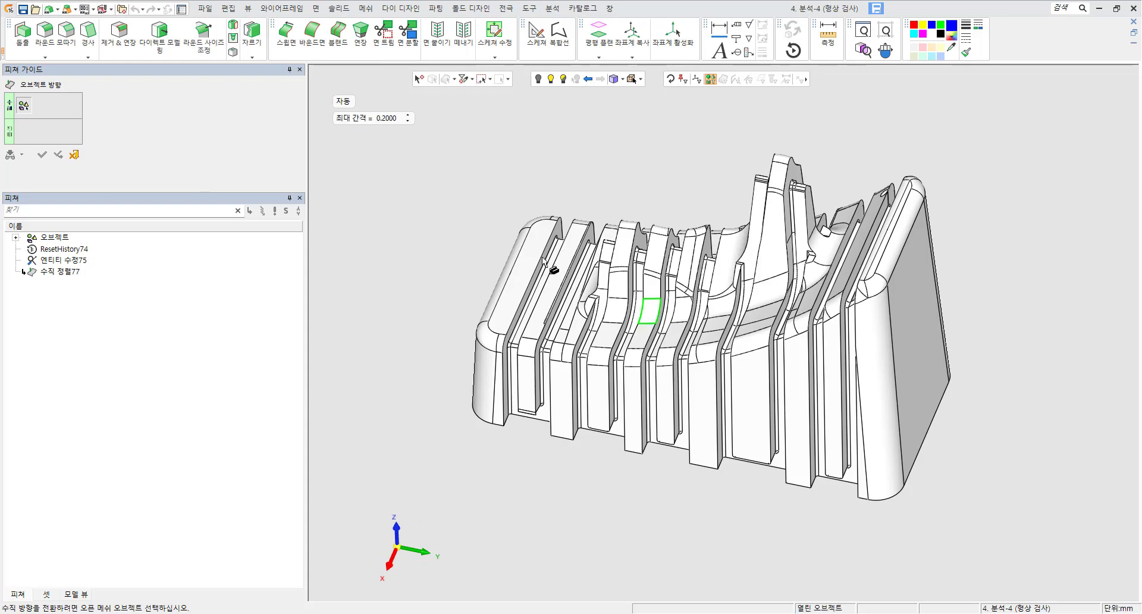
scroll(556, 238, up, 5)
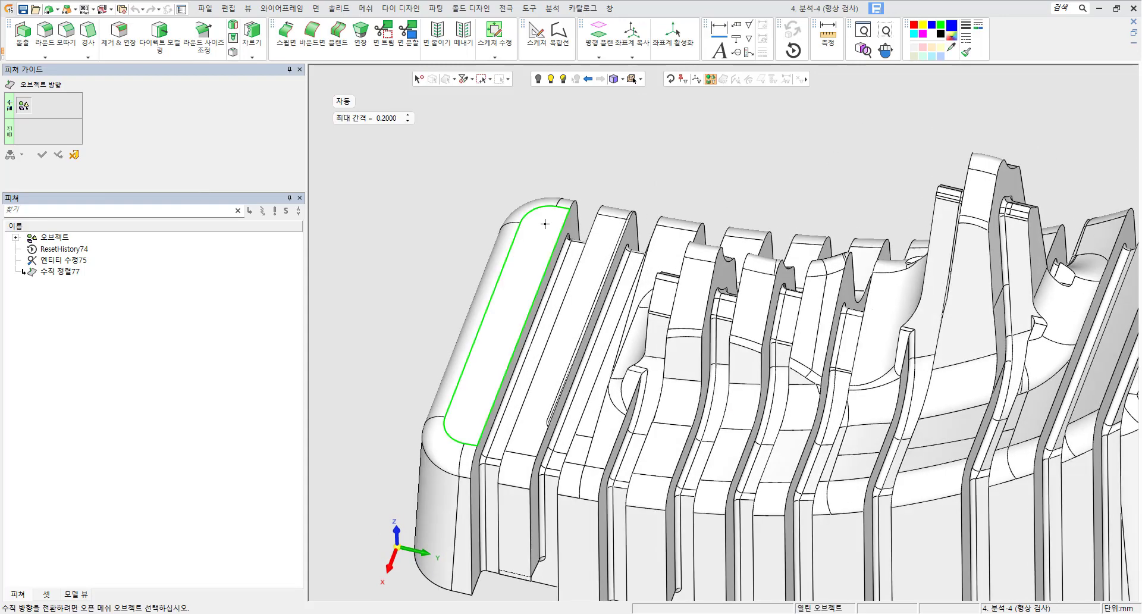
scroll(556, 238, up, 4)
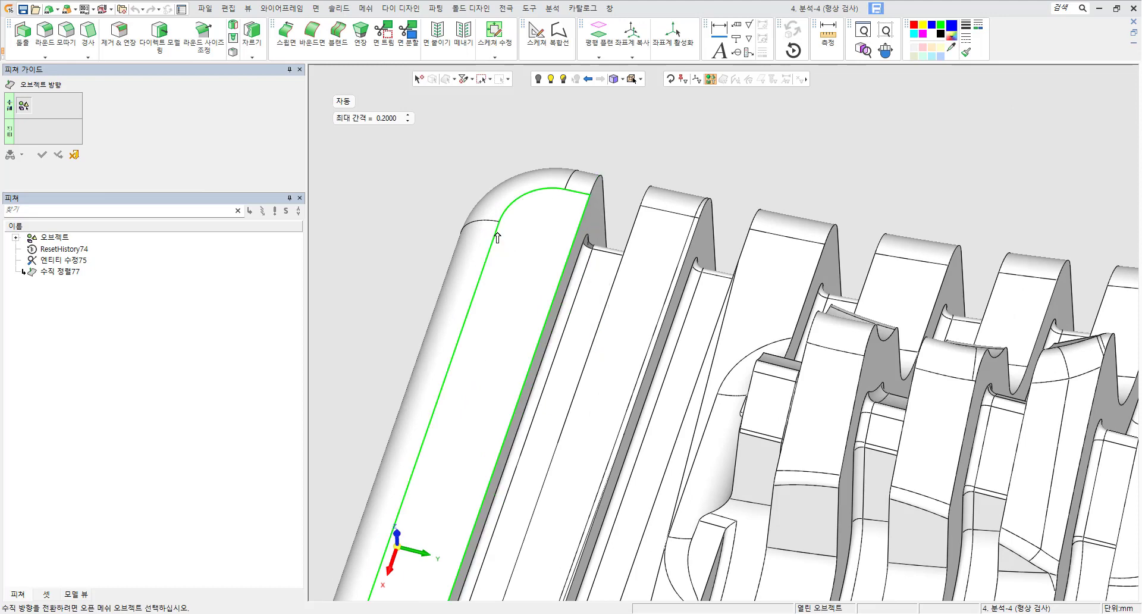
middle_drag(624, 295, 654, 246)
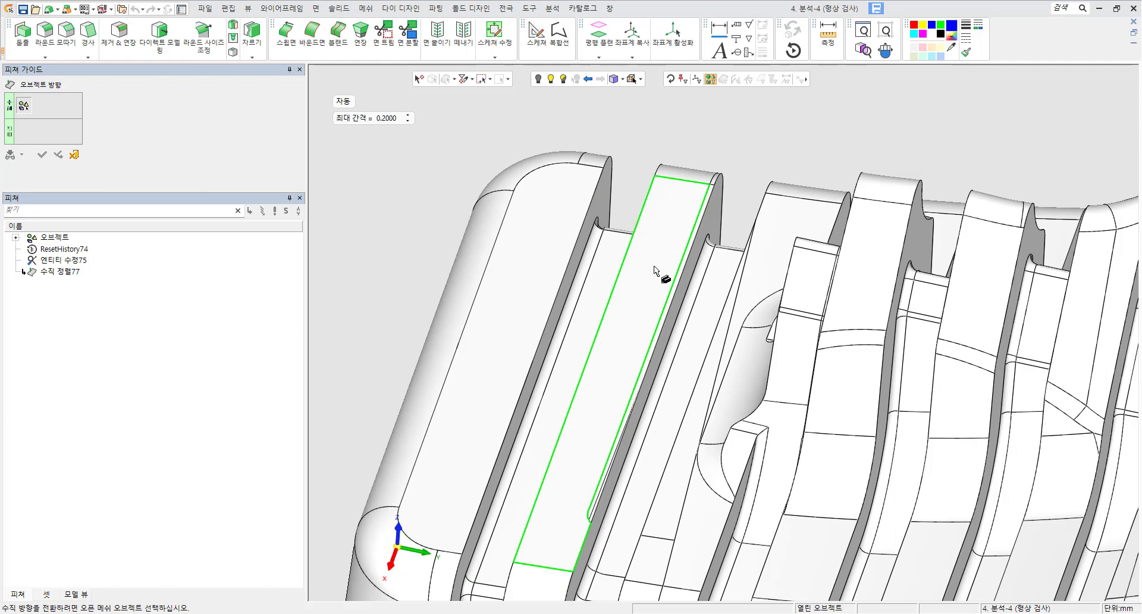
click(671, 252)
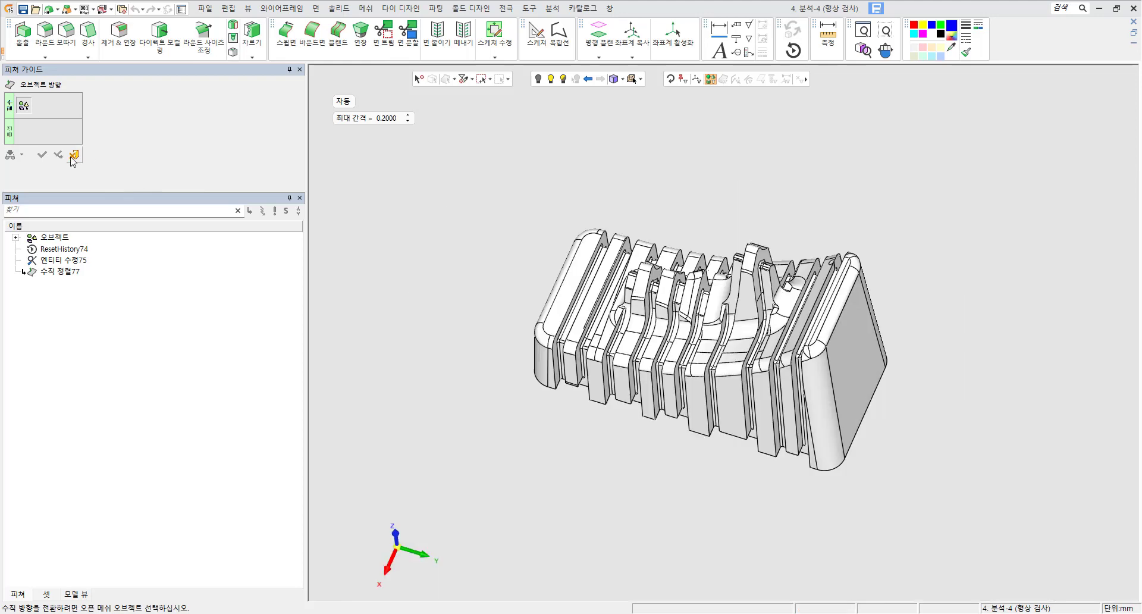
click(74, 155)
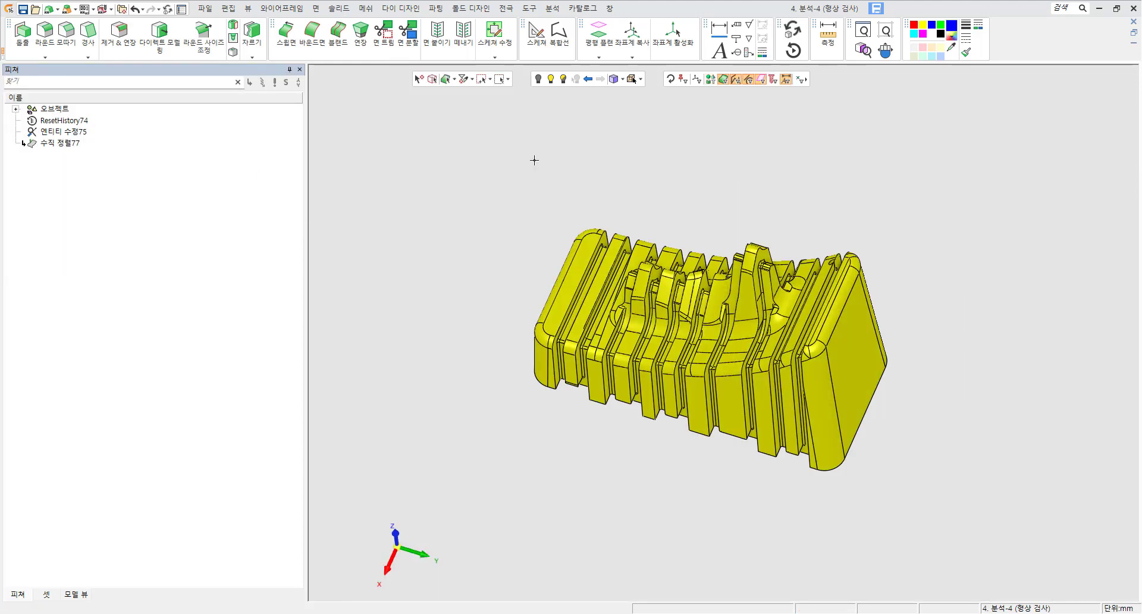
- Examine the entity information of the yellow body's large flat end face, including its geometry parameters and attributes
click(549, 11)
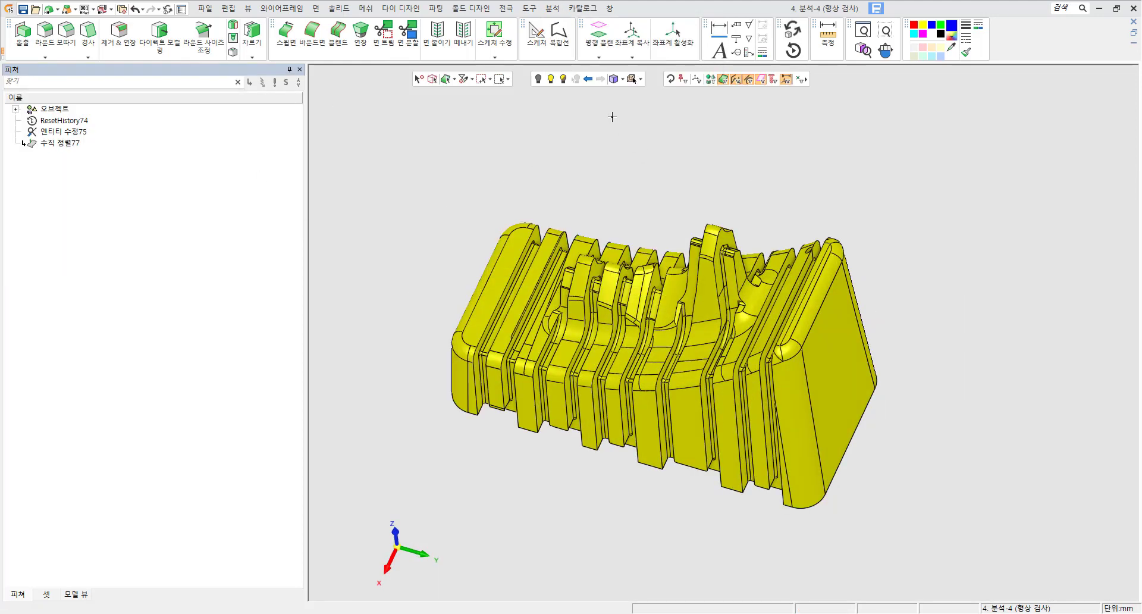
click(548, 9)
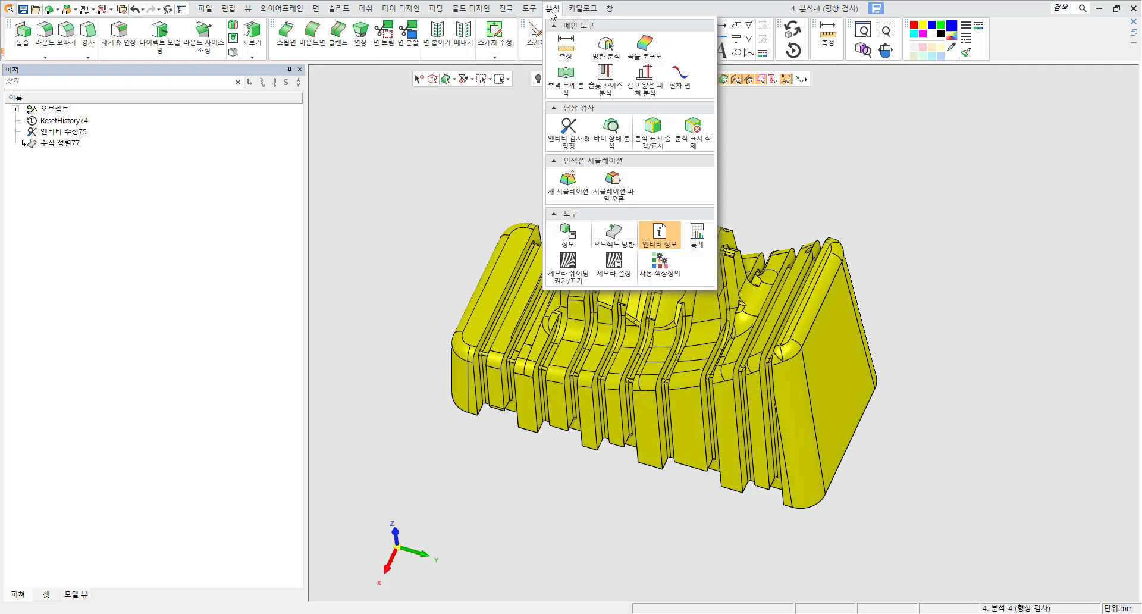
click(660, 236)
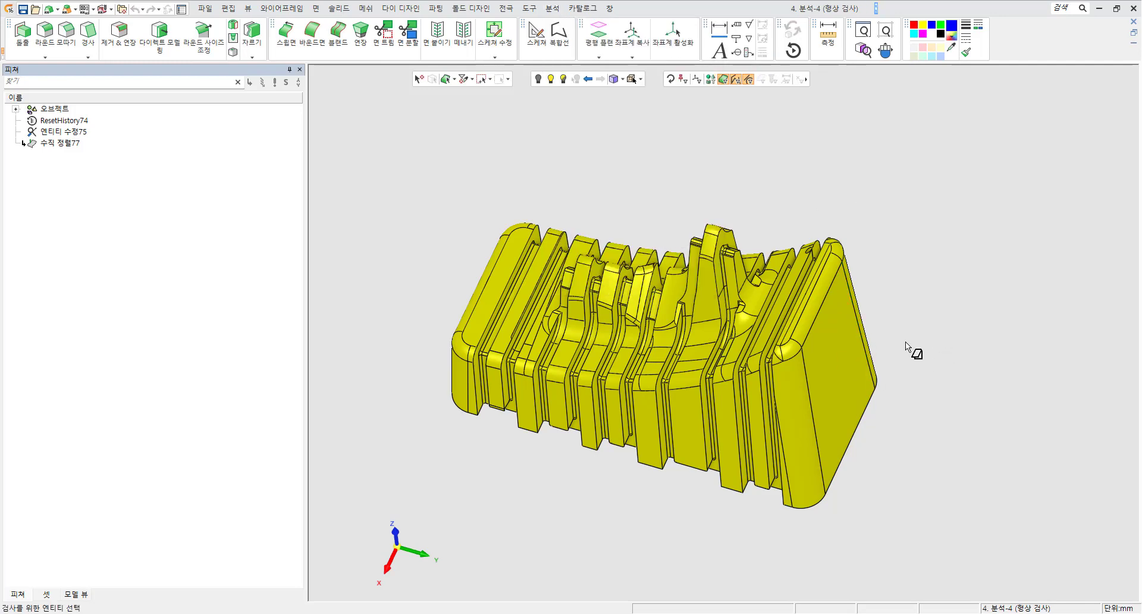
click(837, 365)
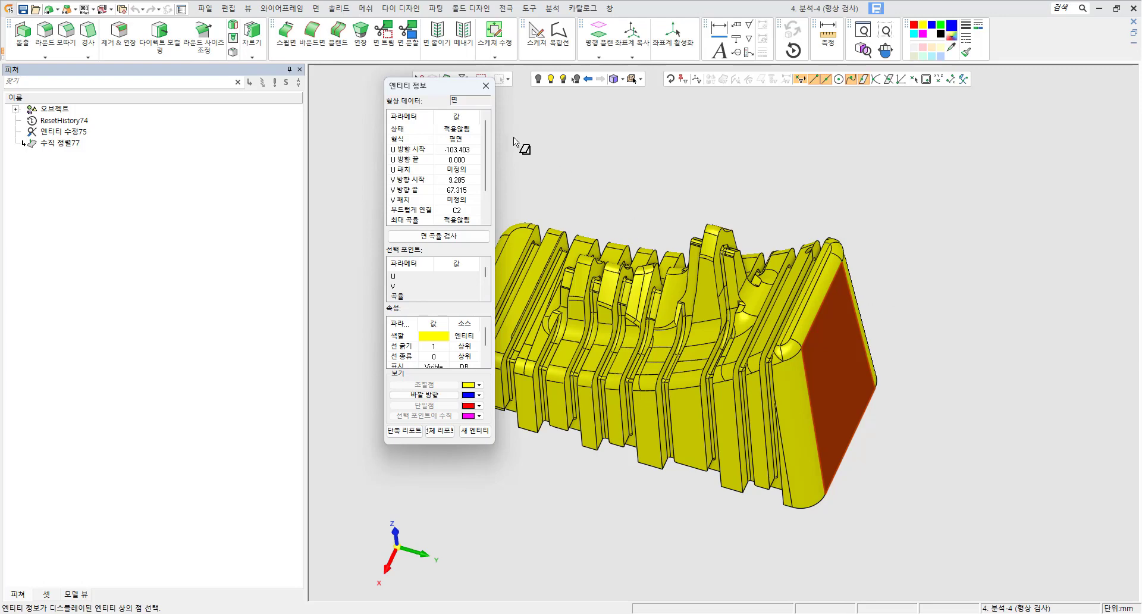
drag(444, 85, 479, 137)
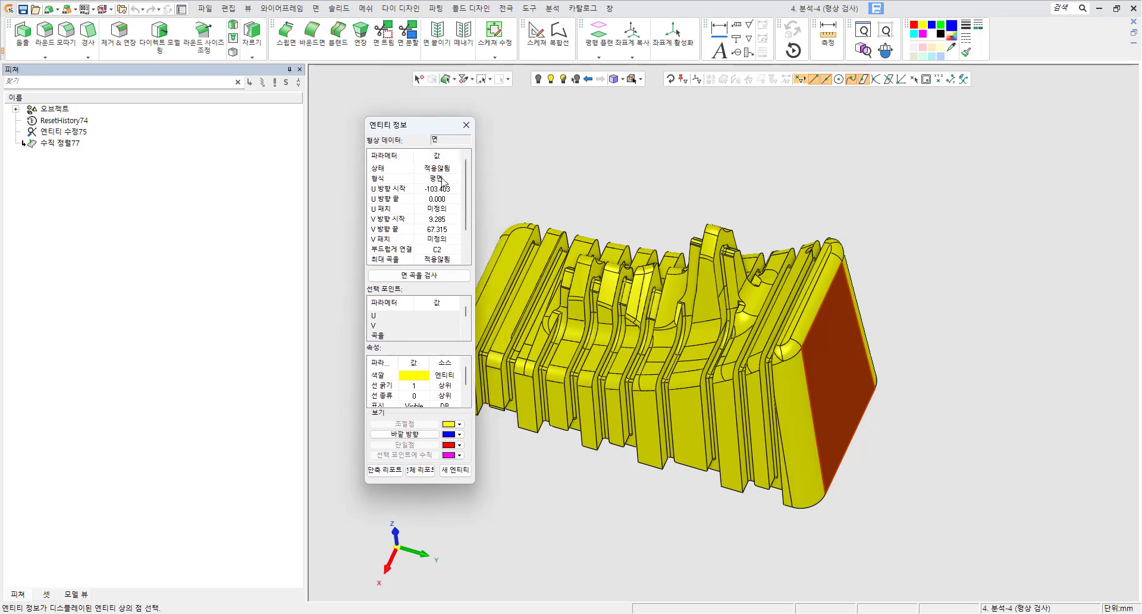
scroll(446, 235, down, 1)
scroll(447, 379, down, 1)
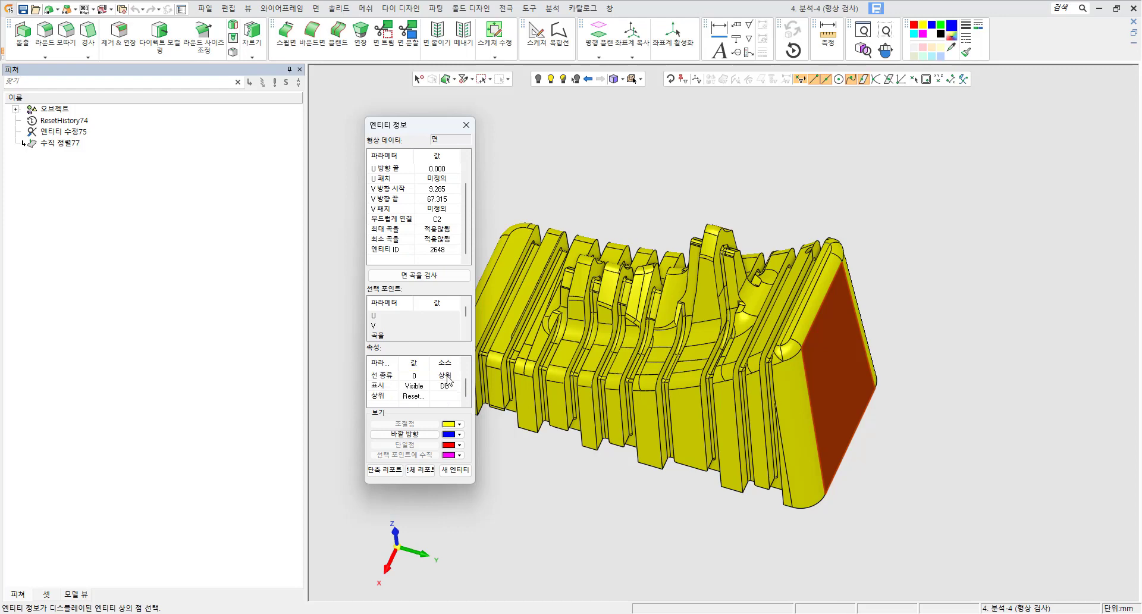
scroll(443, 389, up, 1)
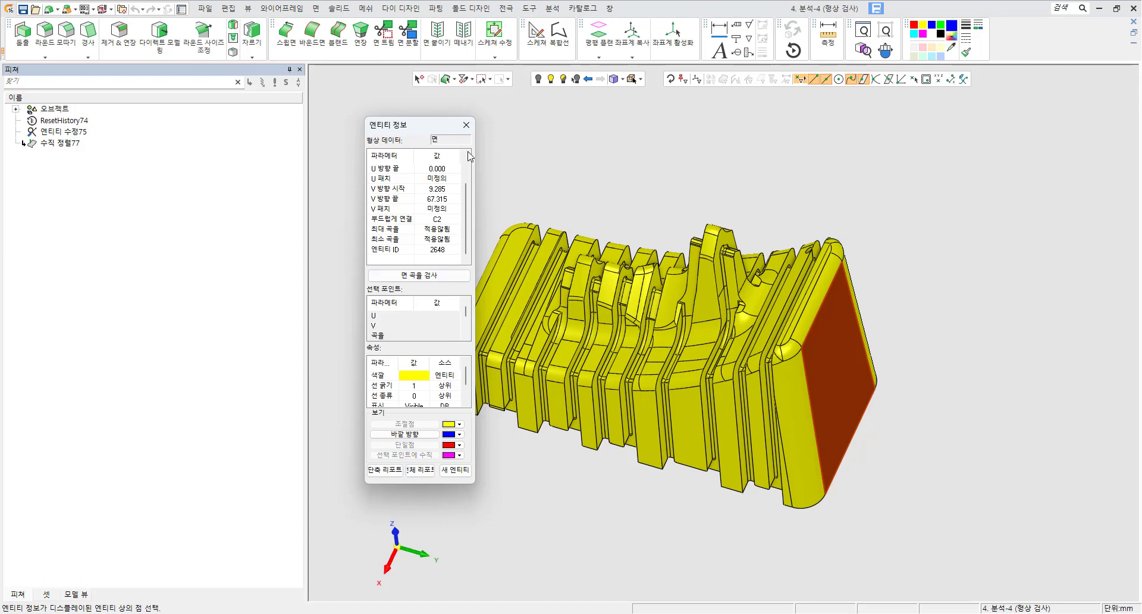
click(466, 124)
- Hide the 면 방향 set and show the body of the 바디분석 set
click(47, 594)
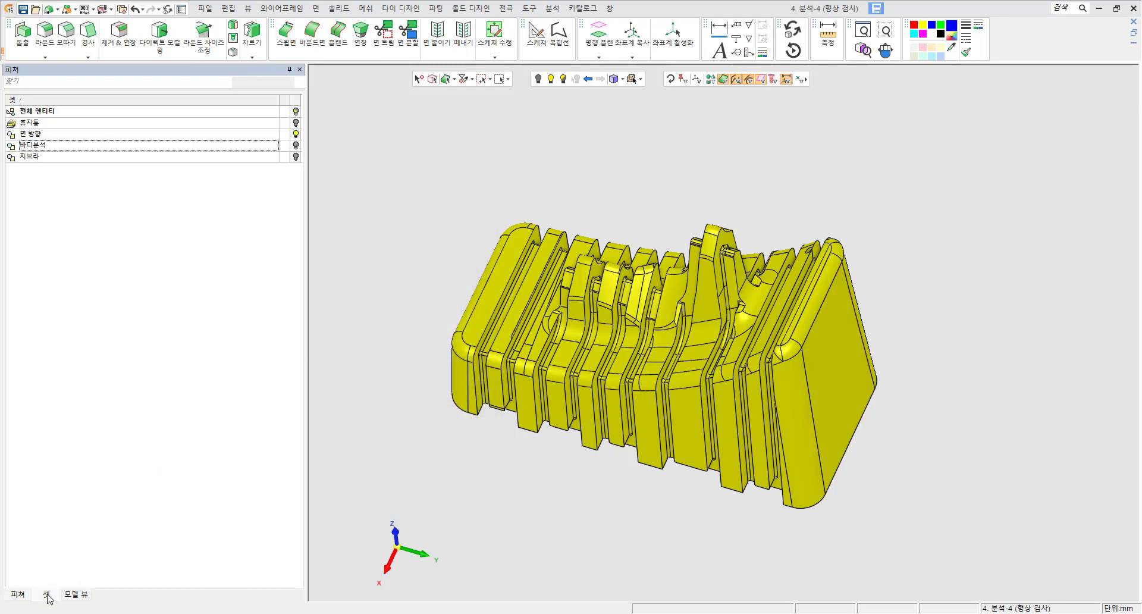
scroll(543, 185, down, 2)
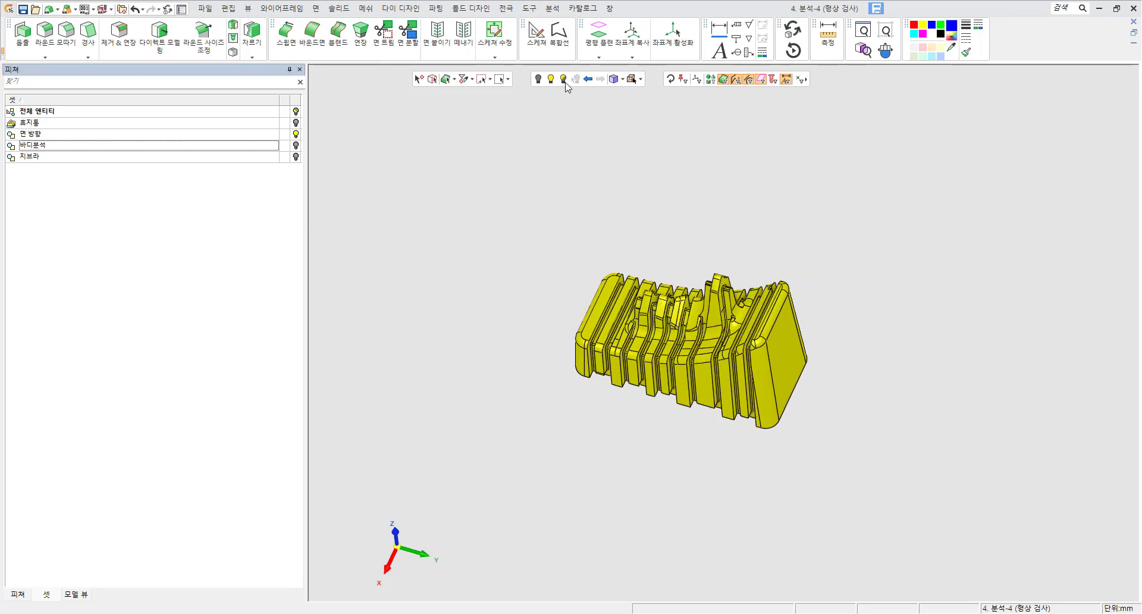
click(551, 80)
scroll(637, 316, down, 2)
middle_drag(638, 316, 632, 273)
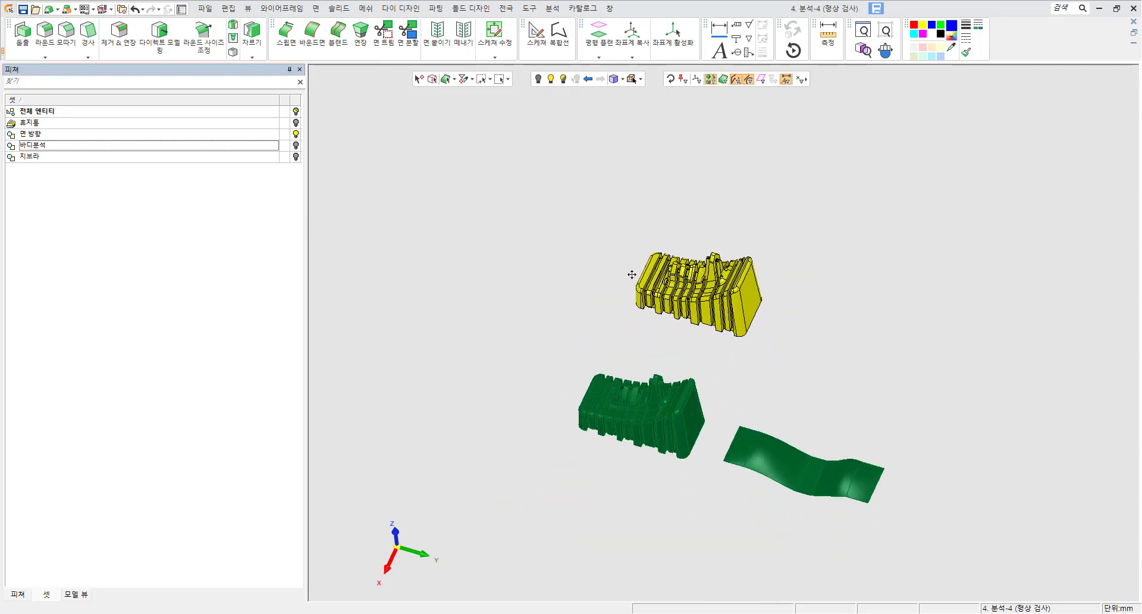
double_click(299, 135)
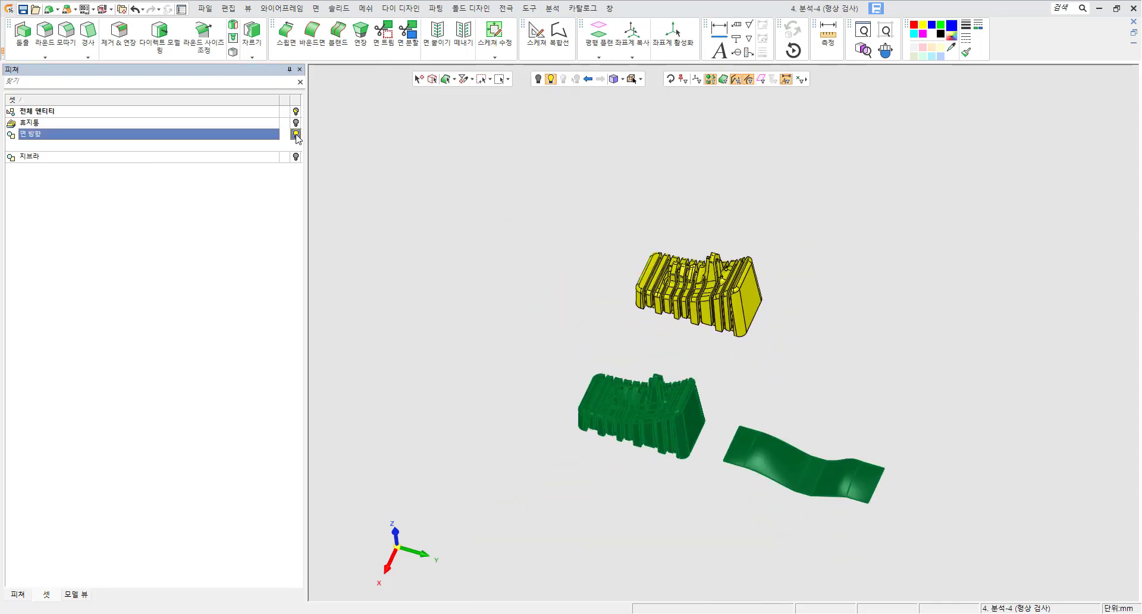
middle_click(625, 280)
middle_drag(636, 316, 639, 234)
scroll(677, 352, up, 3)
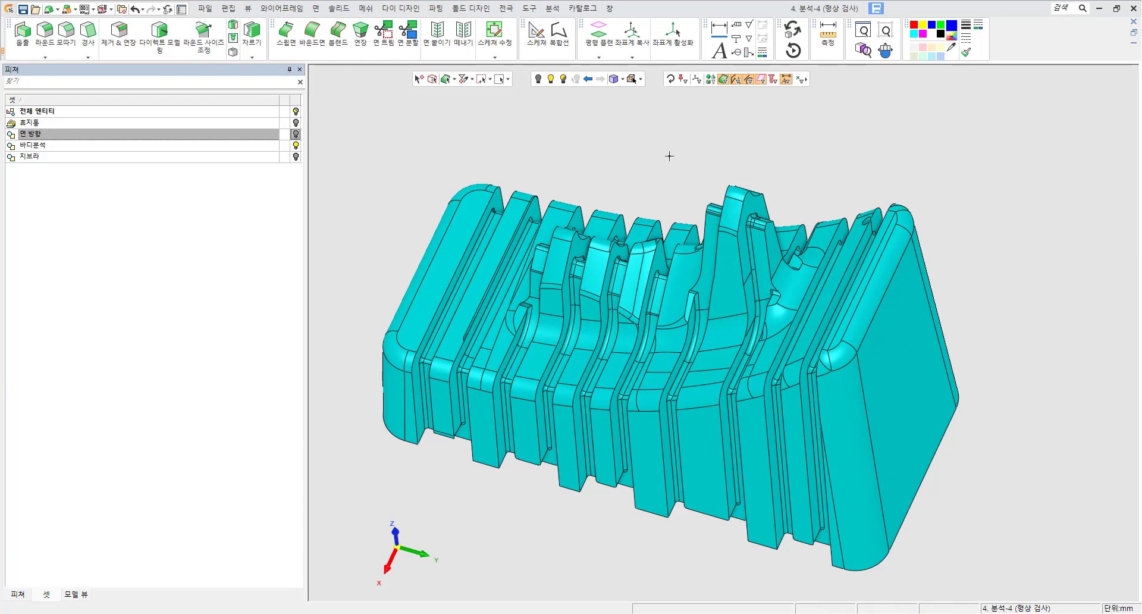
- Display the entity information for the whole cyan body, selecting it as an object rather than a face
click(582, 9)
mouse_move(552, 8)
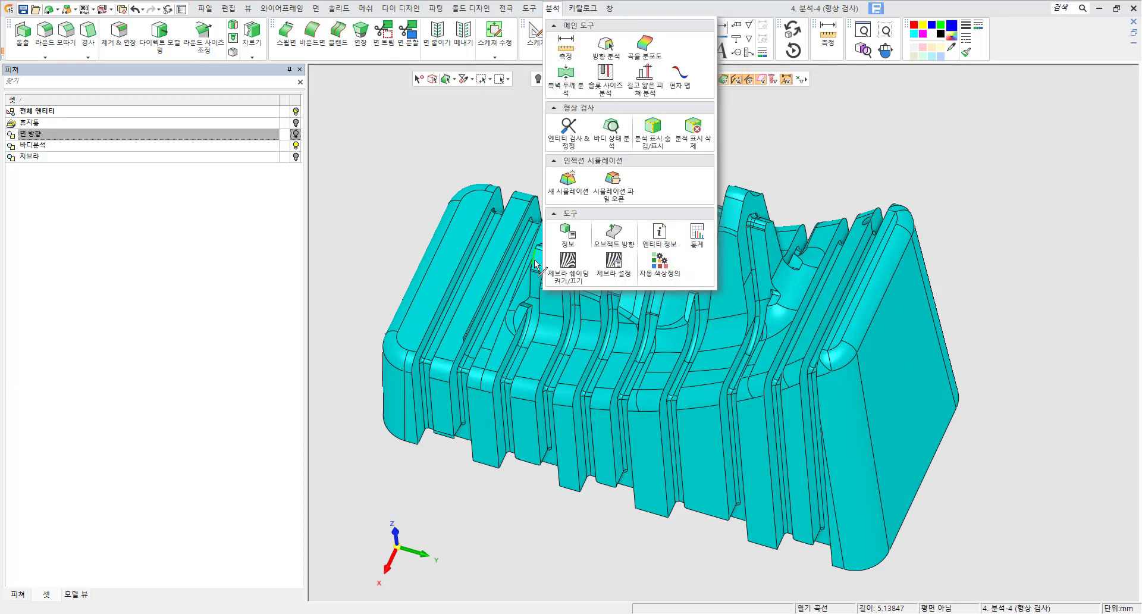
click(660, 241)
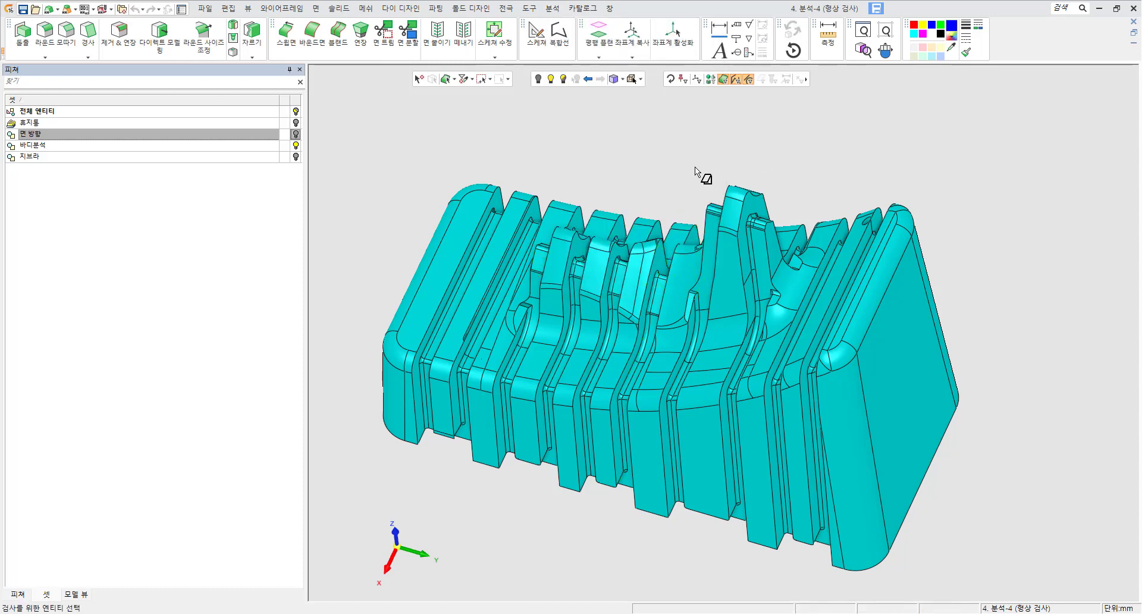
click(709, 80)
scroll(668, 215, down, 2)
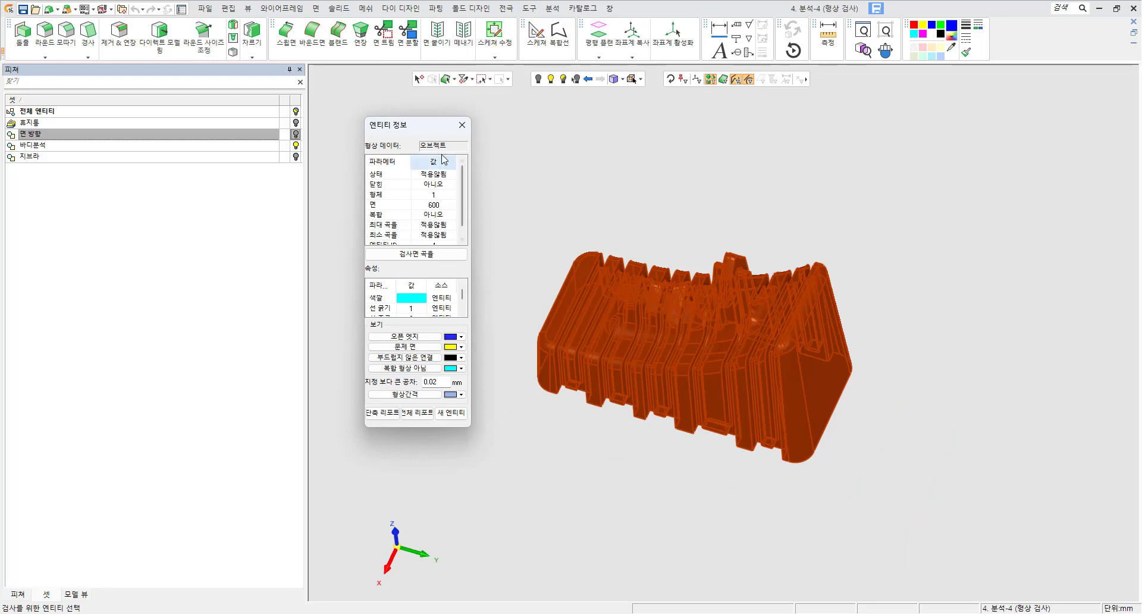
drag(420, 126, 447, 133)
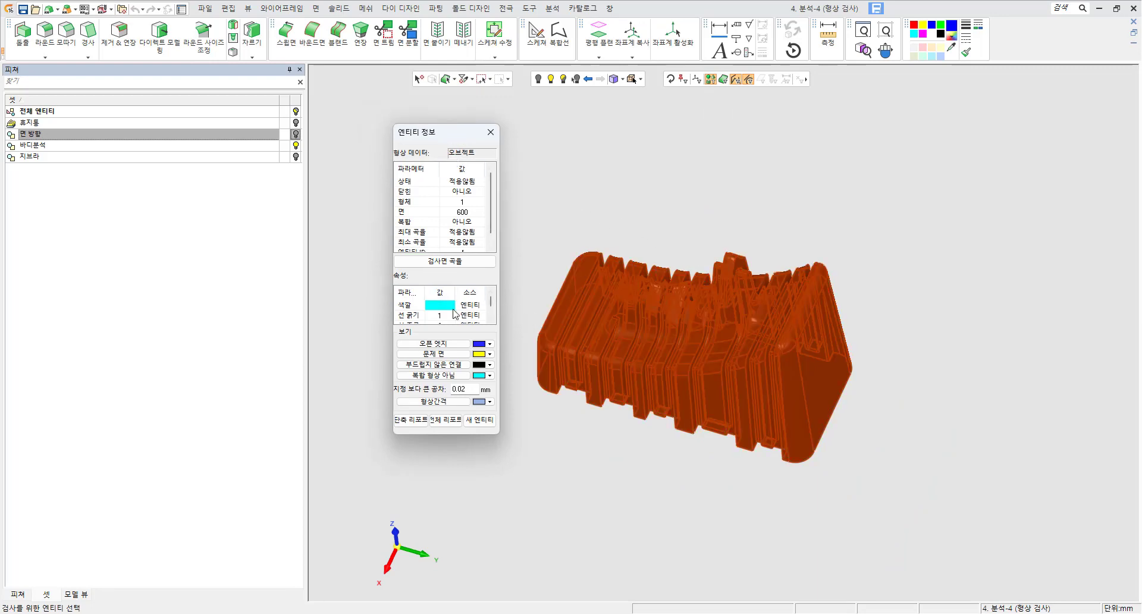
- Highlight the open edges of the 바디분석 body, then check it for problem faces
scroll(455, 314, down, 1)
click(440, 345)
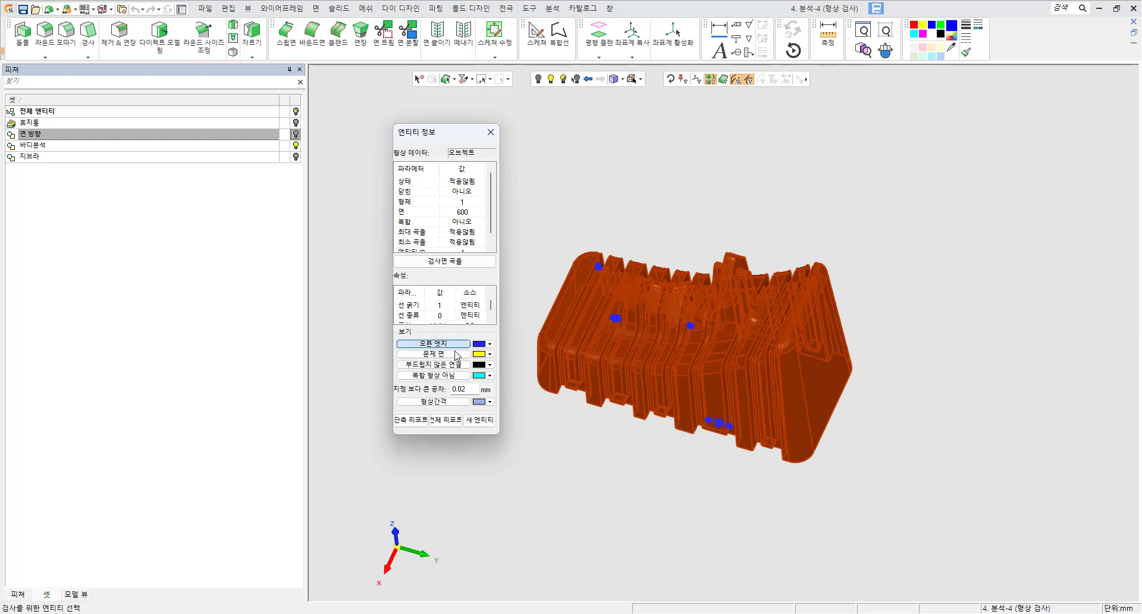
click(441, 354)
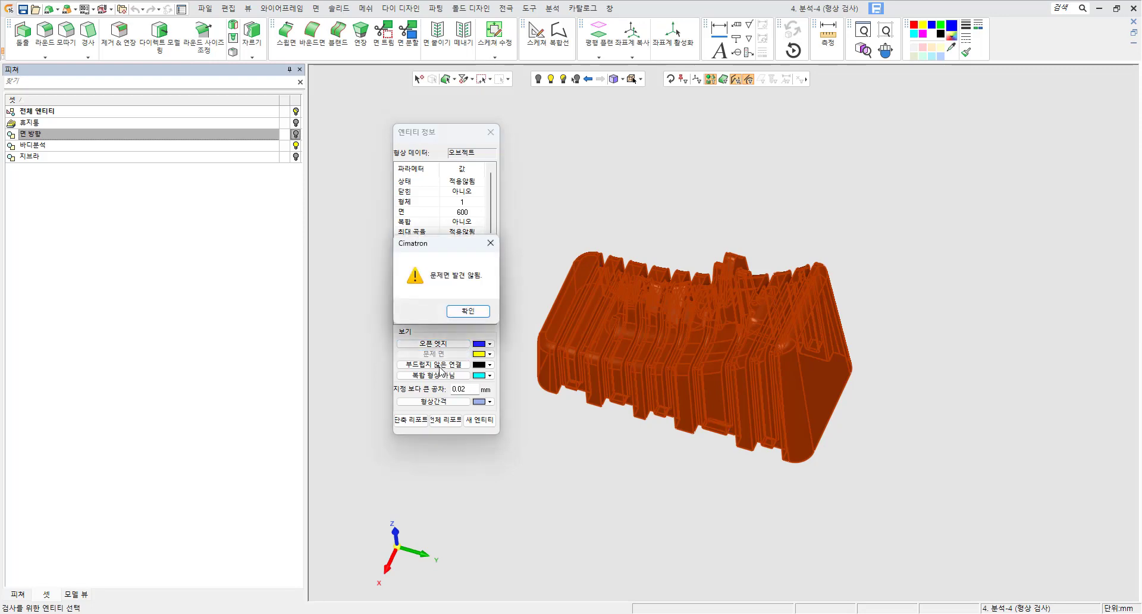
click(467, 311)
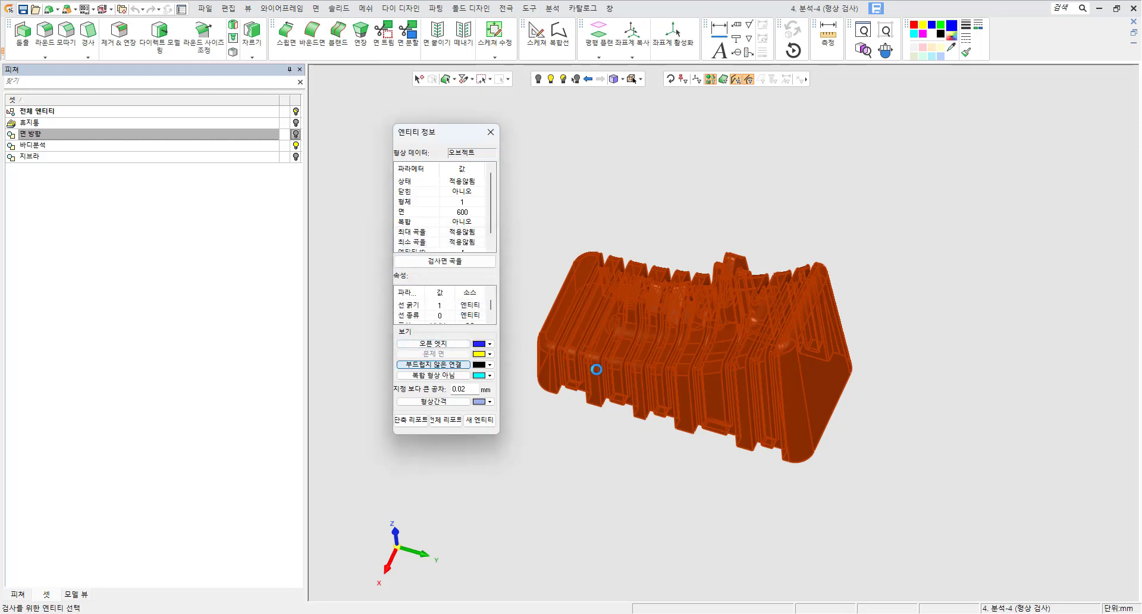
- Highlight the body's non-smooth connections, examine them around the ribs, and clear that highlight
scroll(651, 367, up, 3)
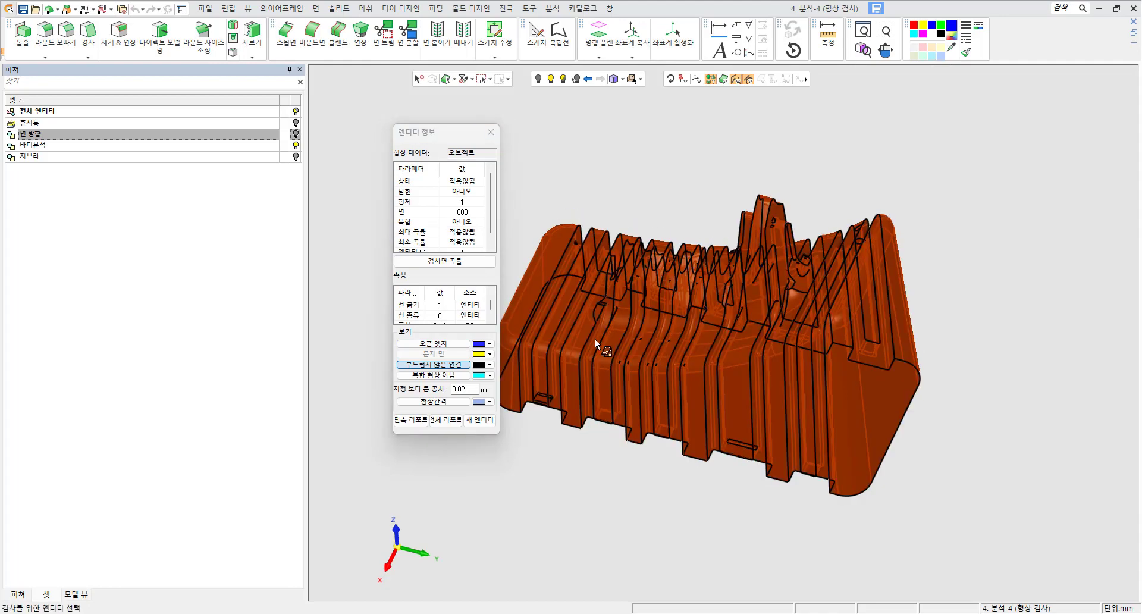
scroll(672, 337, up, 5)
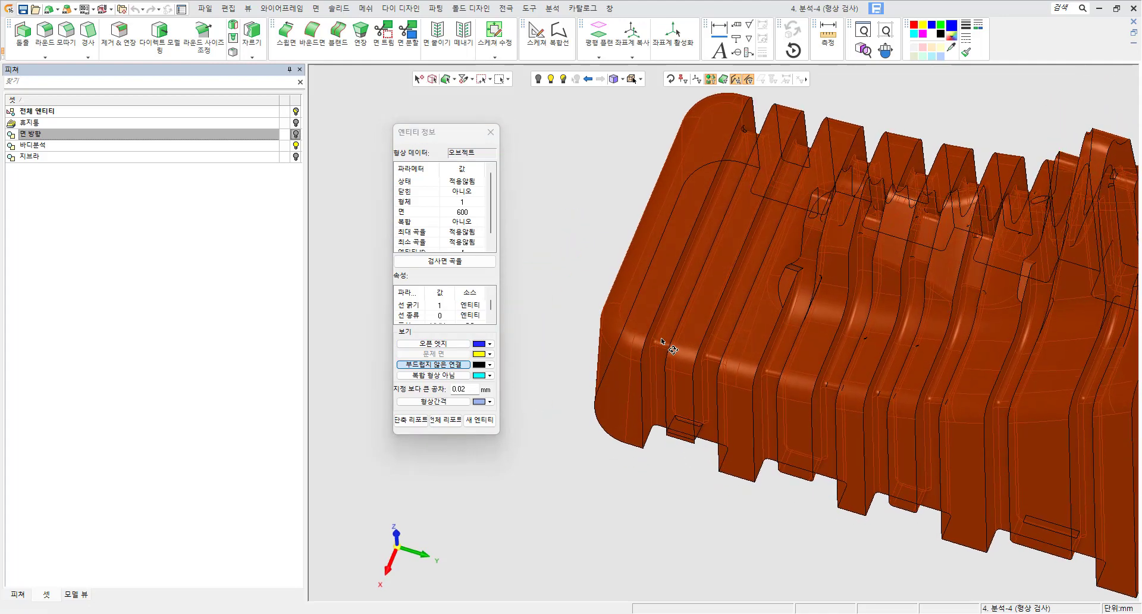
middle_drag(661, 339, 666, 330)
middle_drag(815, 318, 766, 255)
scroll(748, 273, up, 4)
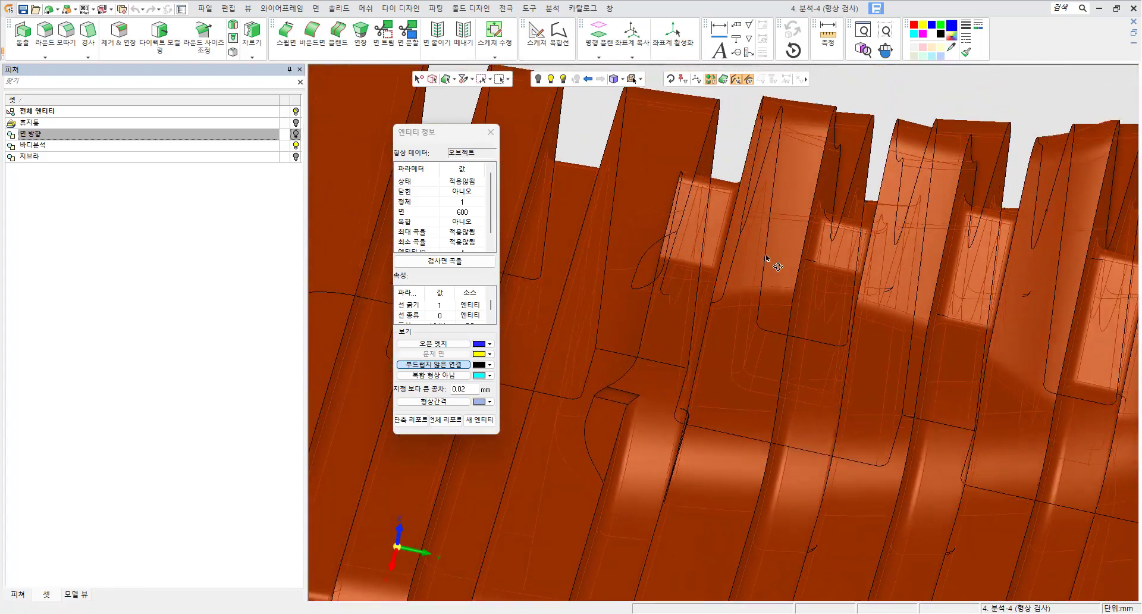
scroll(737, 280, down, 5)
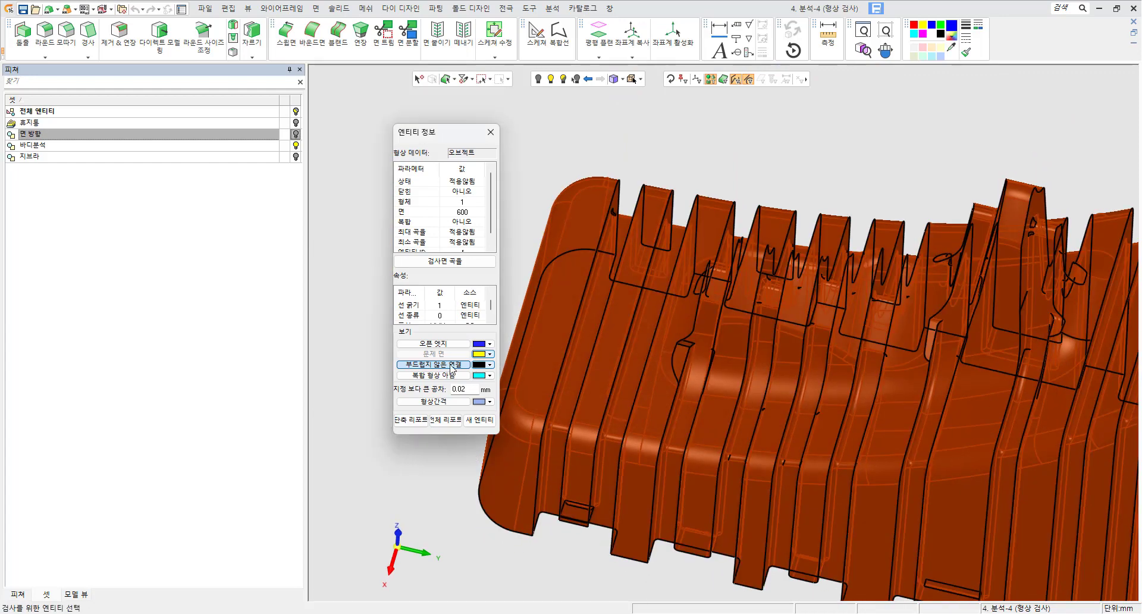
click(451, 366)
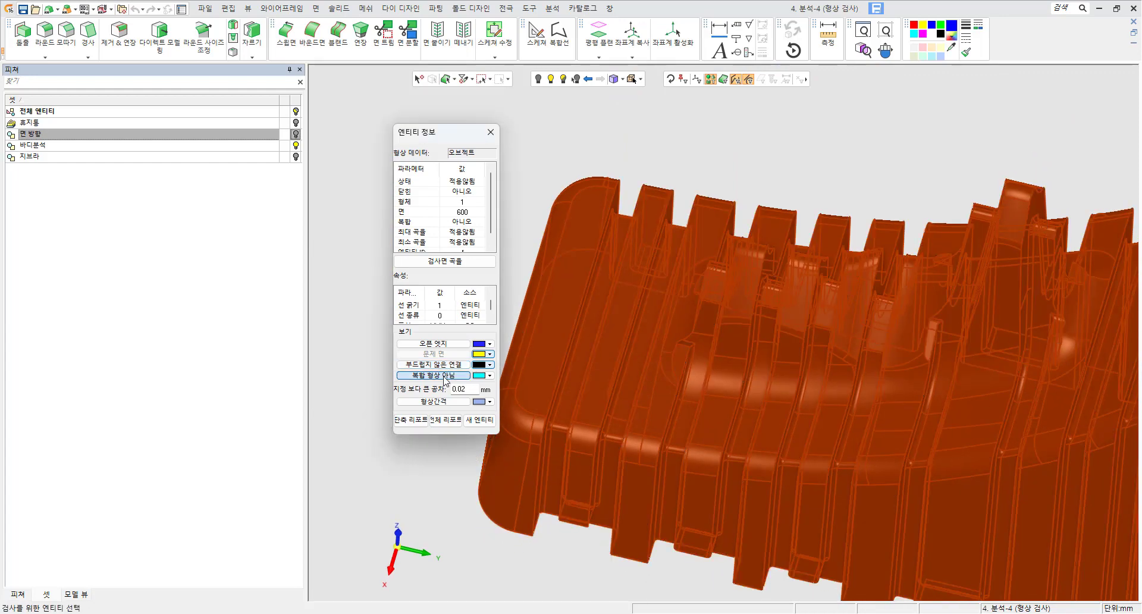
- Highlight the body's non-manifold geometry, inspect the marked edge on the upper rib, and close the entity information
scroll(563, 369, down, 3)
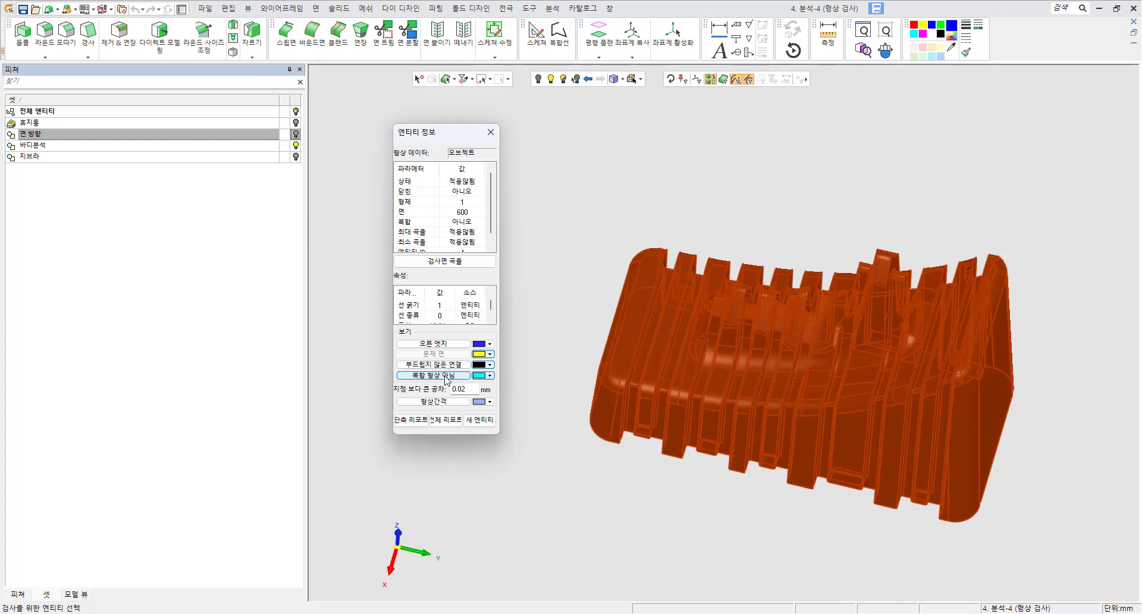
click(445, 376)
scroll(851, 317, up, 5)
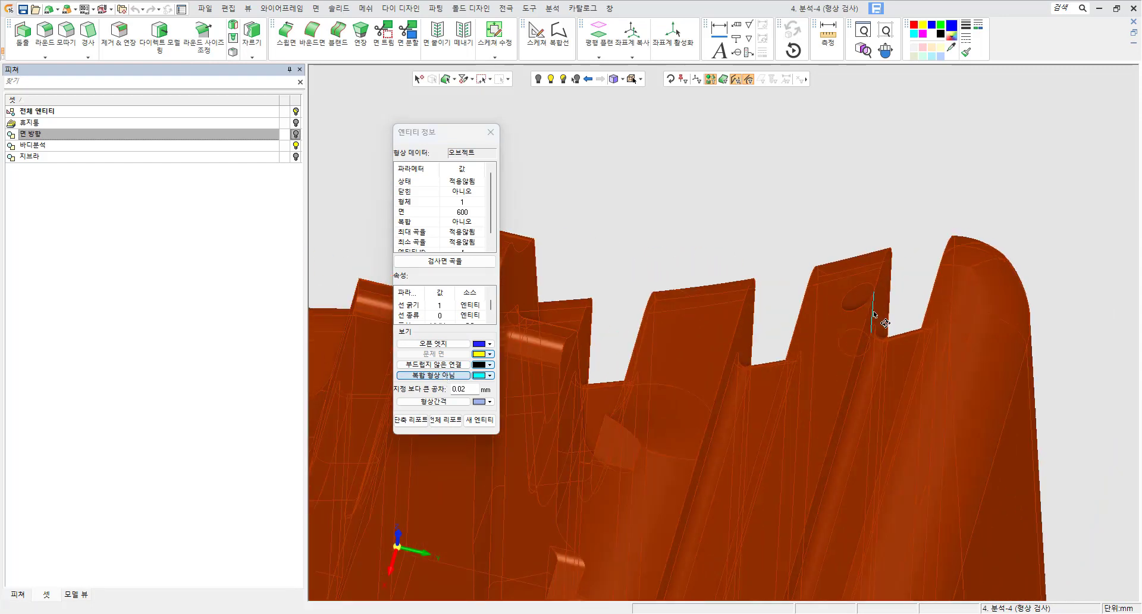
scroll(872, 322, down, 5)
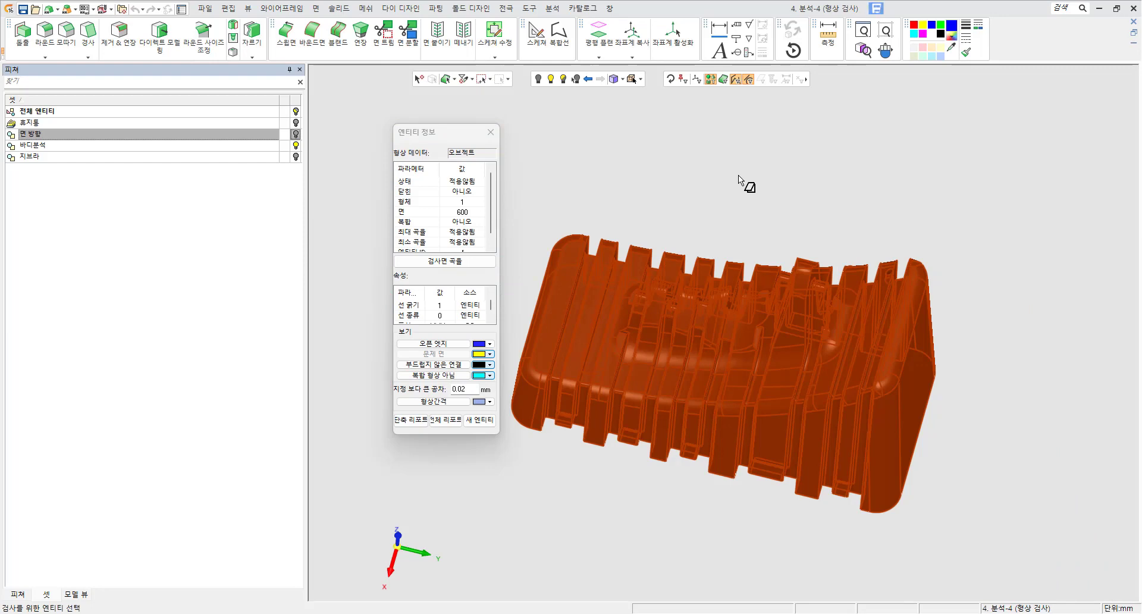
click(490, 133)
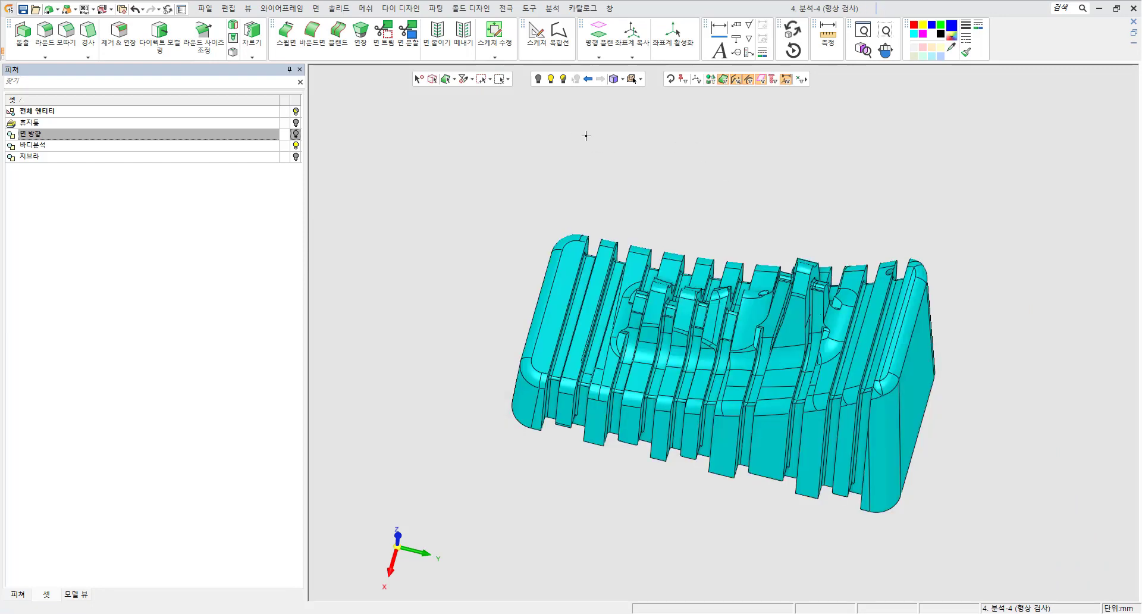
- Display the file statistics for selected entities only with the whole cyan body selected, review the entity counts, and close them
click(583, 8)
mouse_move(557, 11)
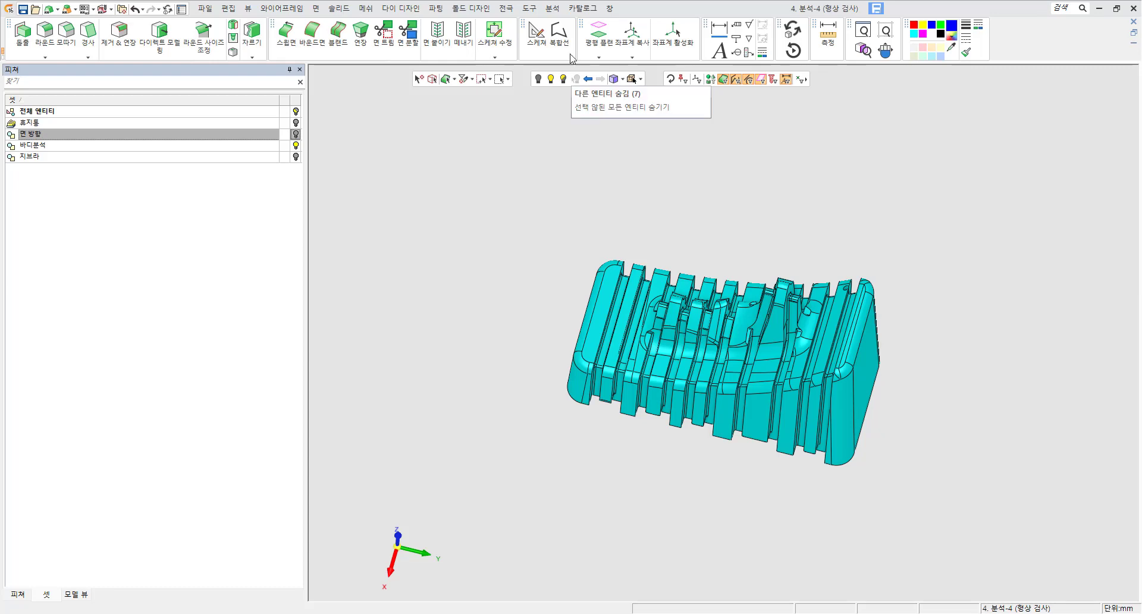
click(553, 12)
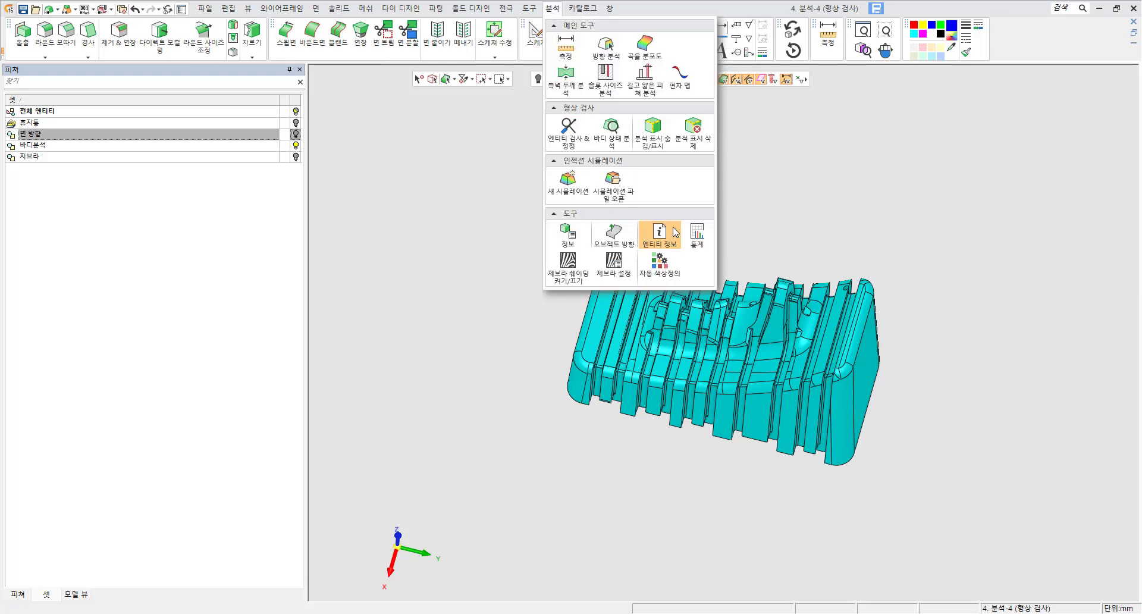
click(697, 231)
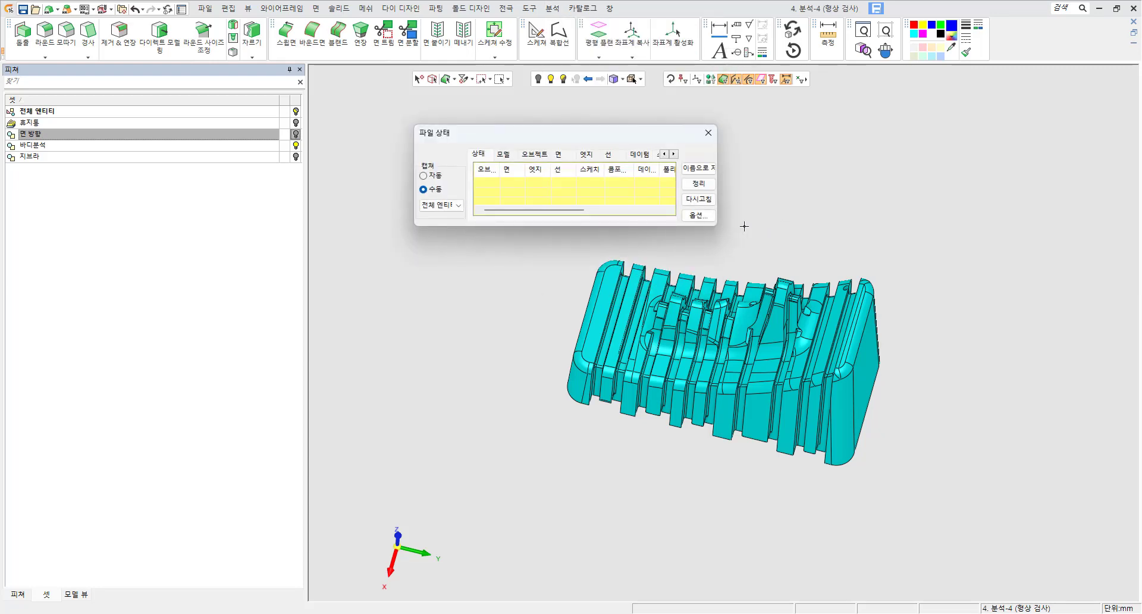
click(440, 205)
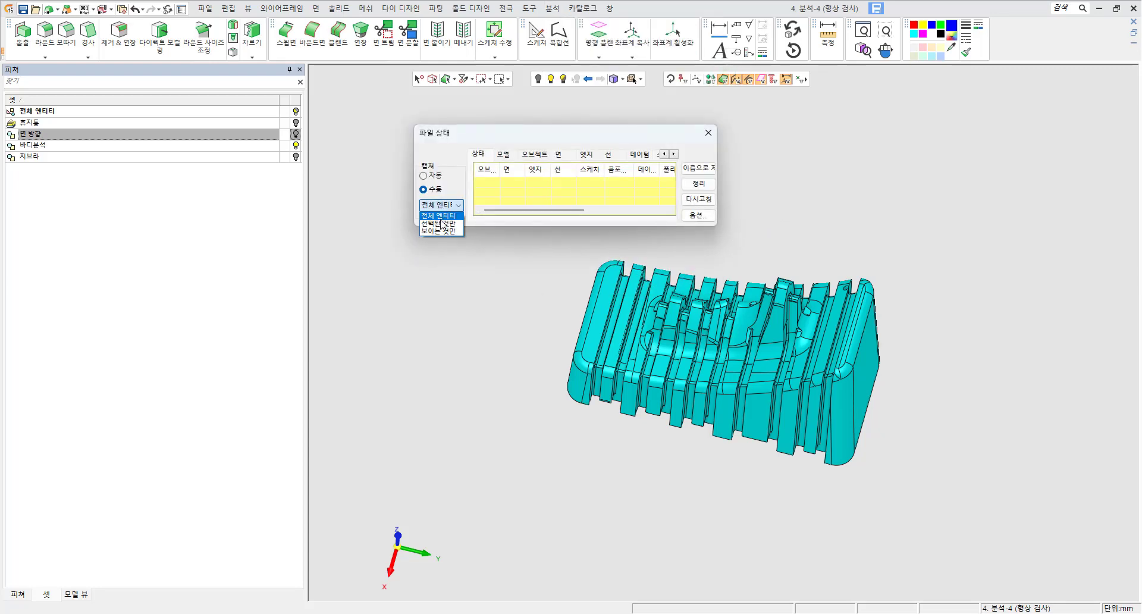
click(438, 225)
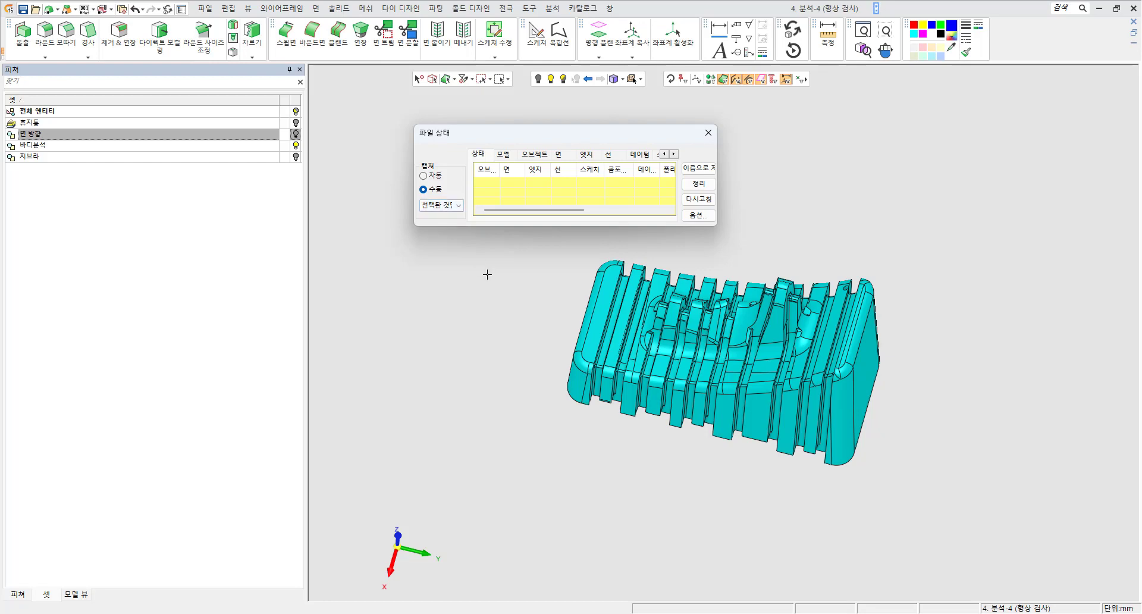
drag(541, 244, 938, 494)
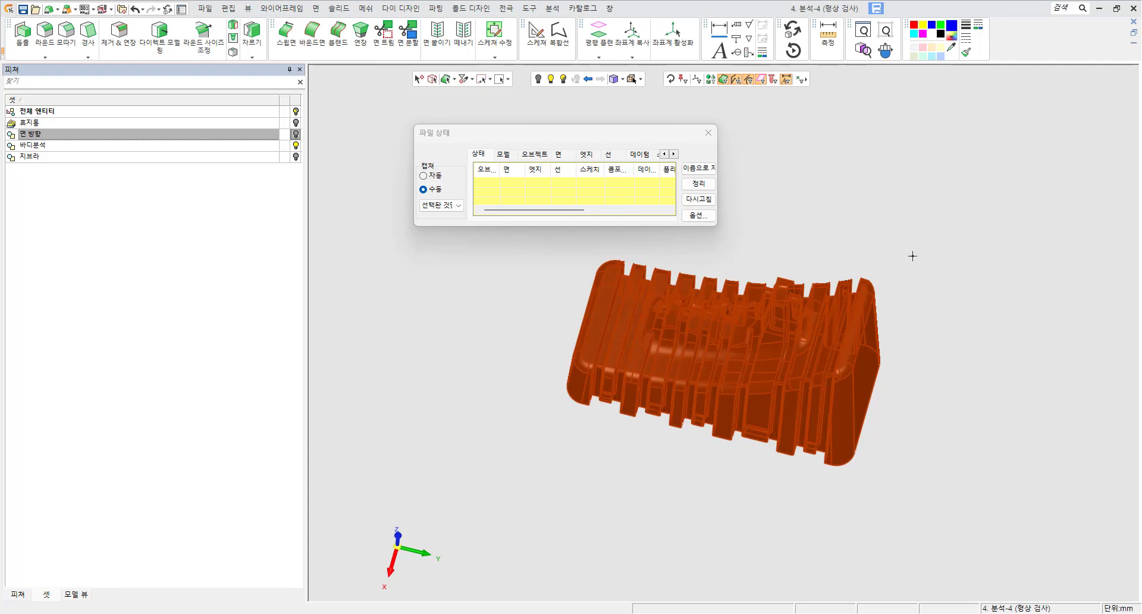
click(713, 202)
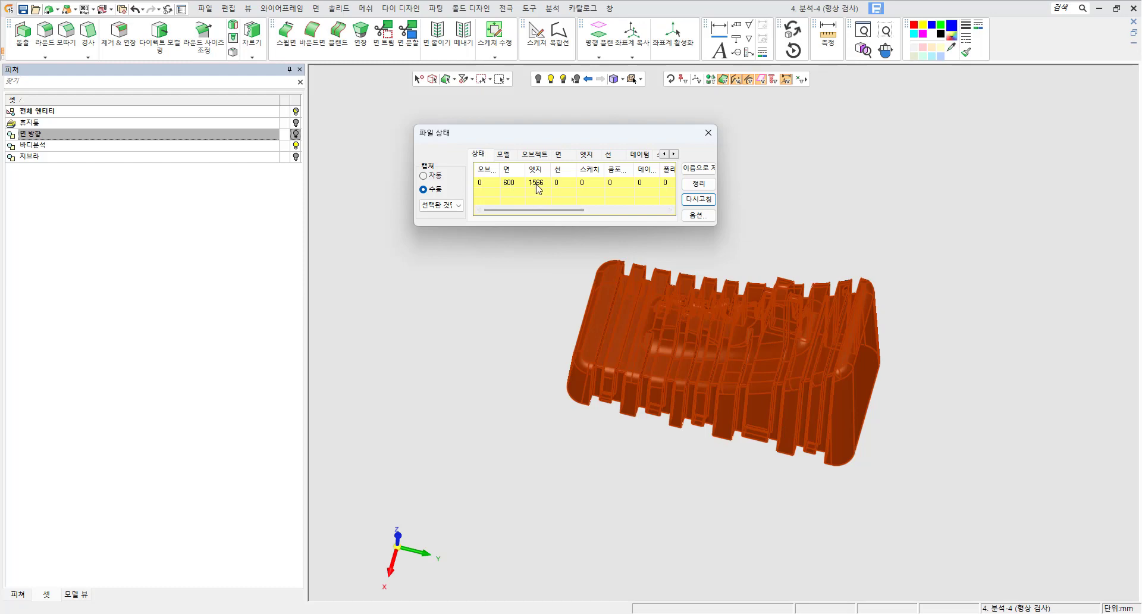
mouse_move(533, 210)
mouse_down()
mouse_move(603, 213)
mouse_move(516, 215)
mouse_up()
click(707, 133)
- Deselect the body, hide the 바디분석 set, and show the curved sheet of the 지브라 set
click(552, 8)
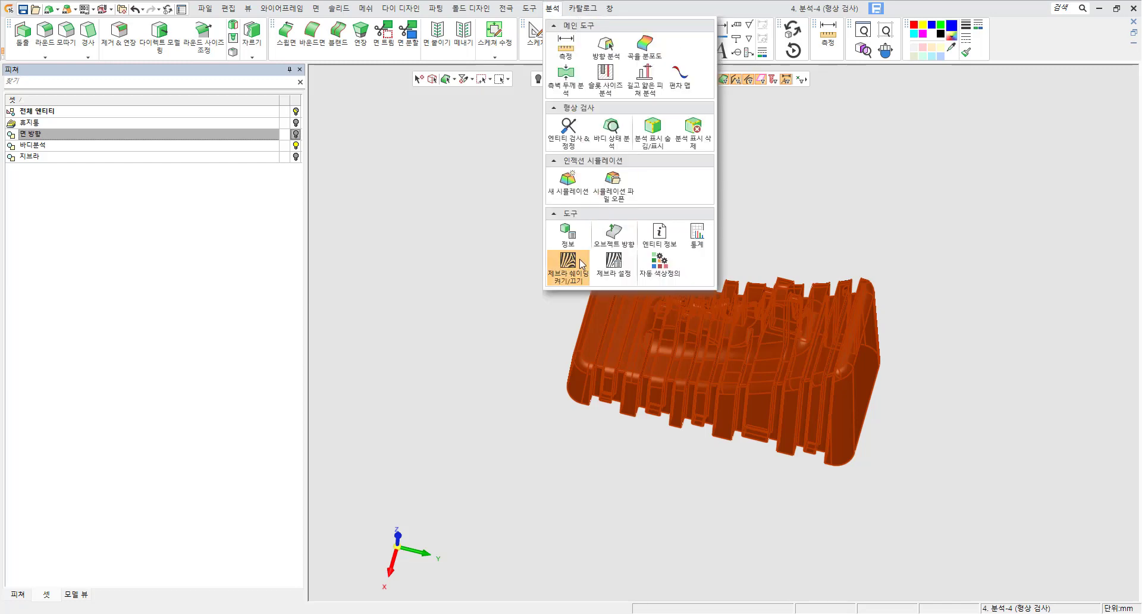
click(460, 275)
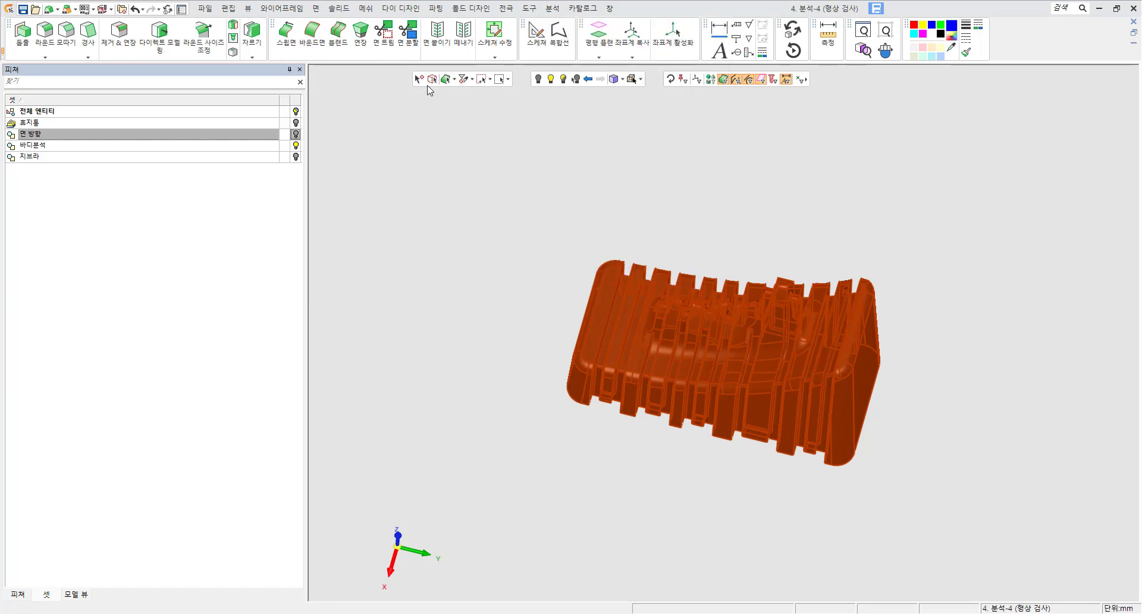
click(419, 80)
click(294, 157)
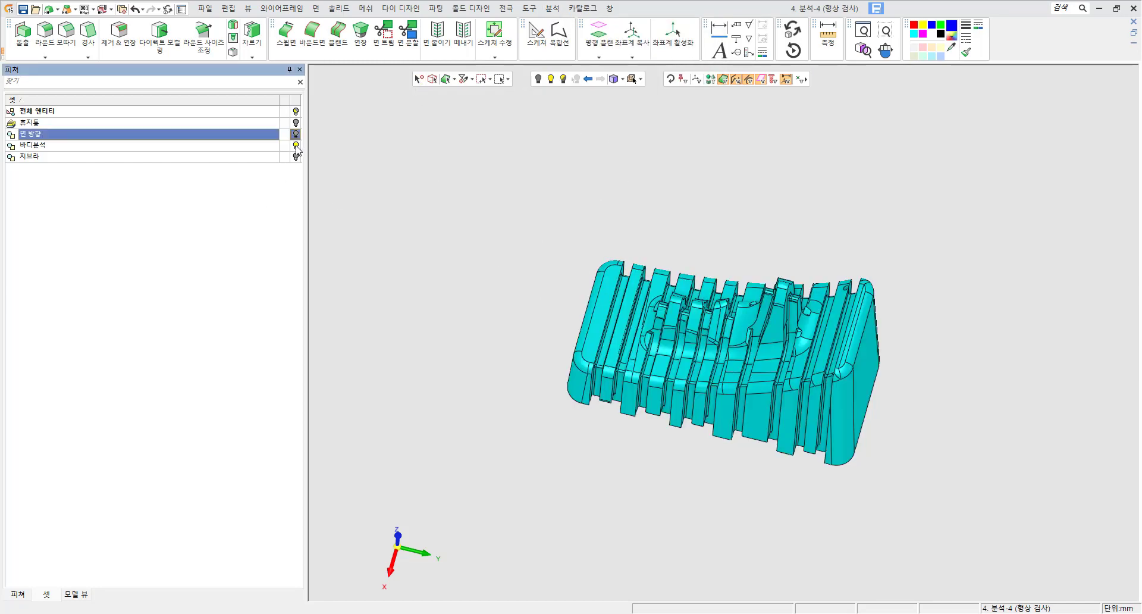
click(295, 146)
click(295, 156)
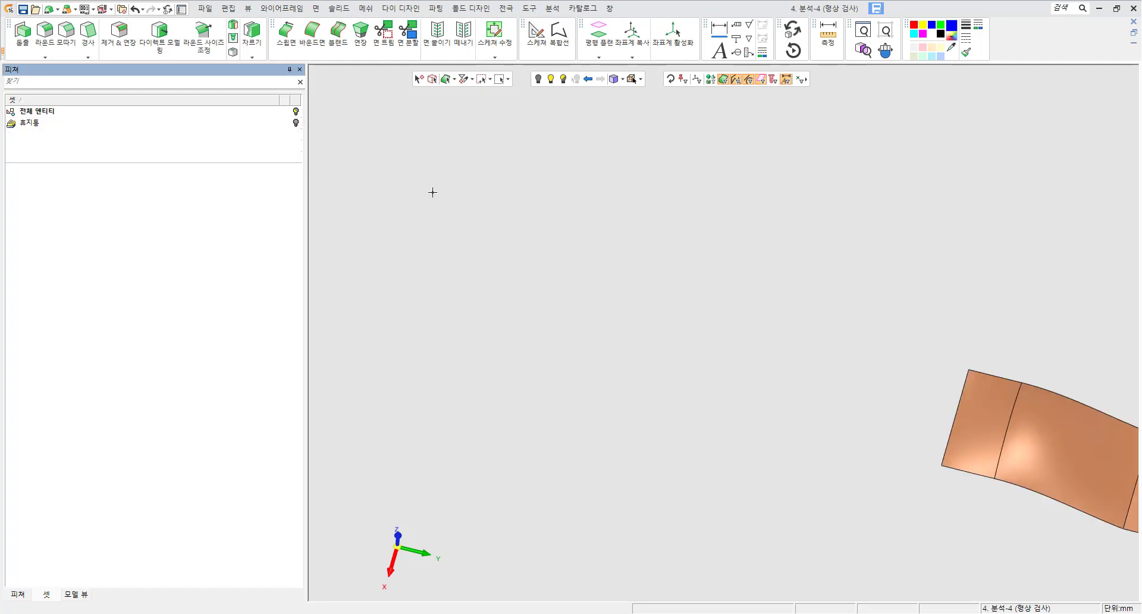
scroll(815, 328, down, 3)
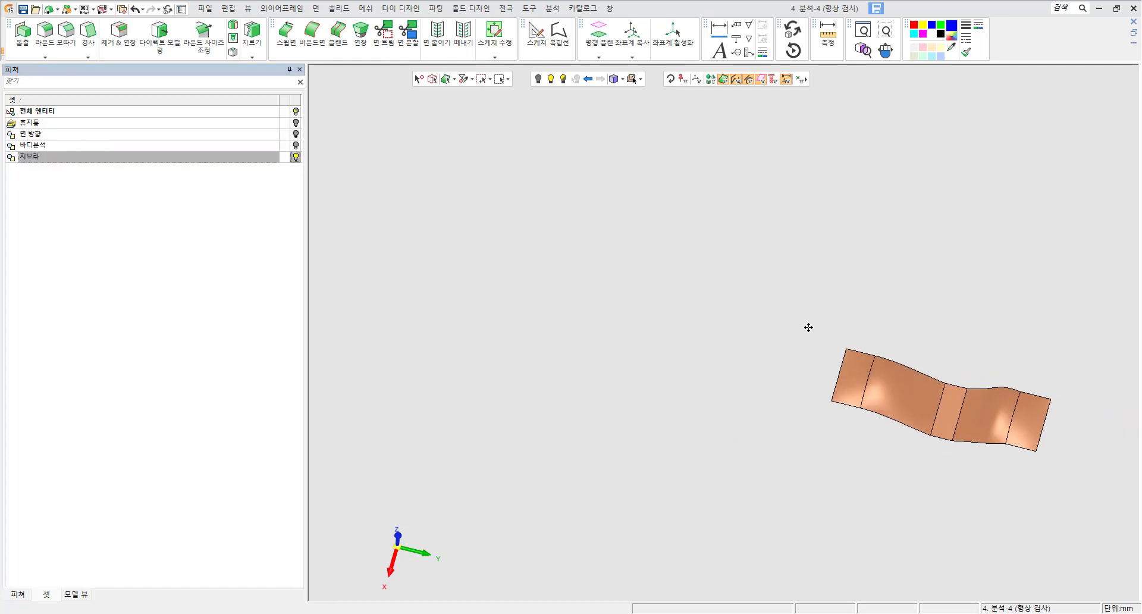
middle_drag(807, 327, 593, 161)
scroll(593, 160, up, 4)
- Turn on zebra shading for the curved sheet of the 지브라 set
click(552, 8)
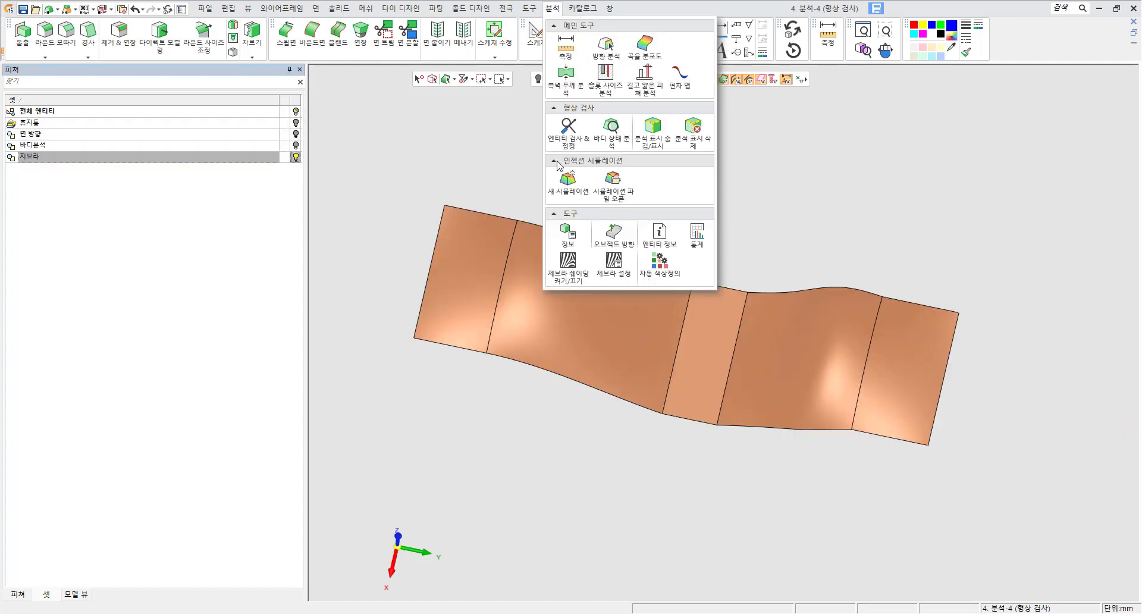
click(566, 259)
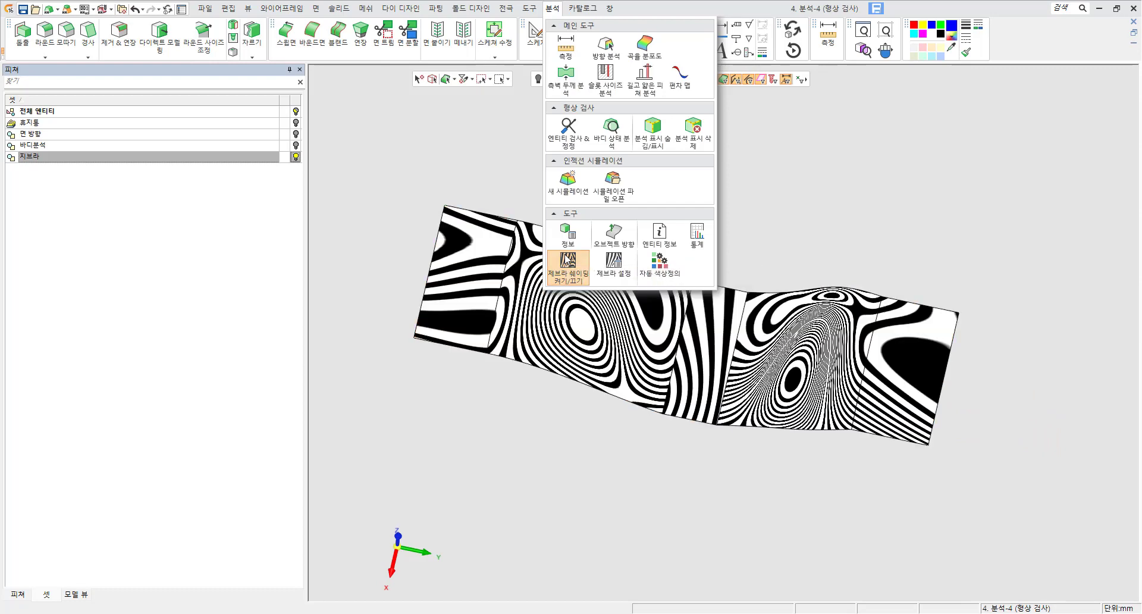
click(469, 164)
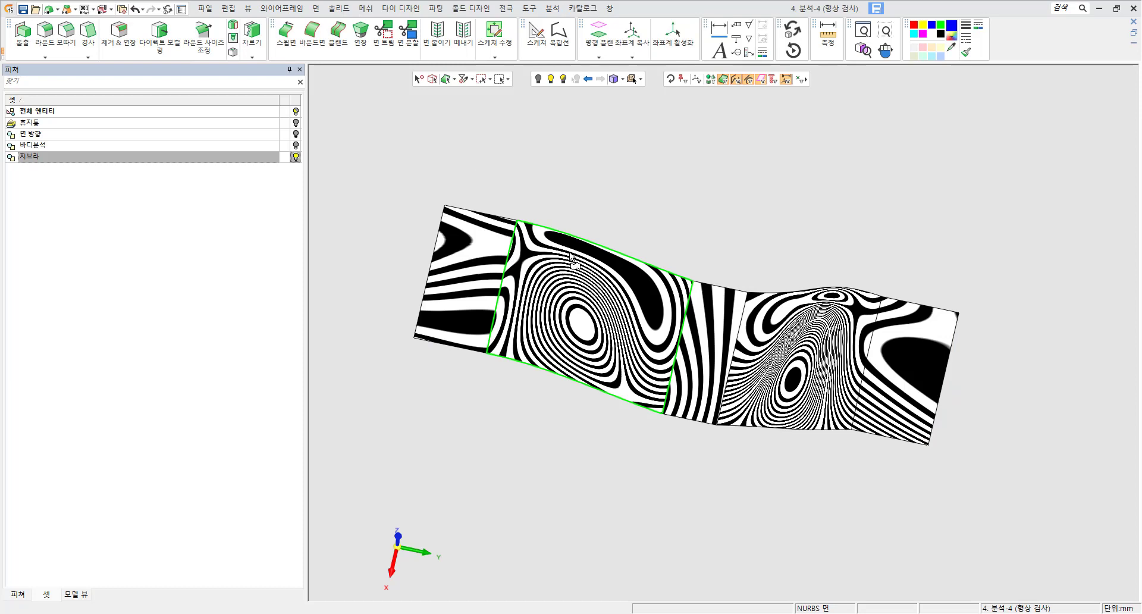
- Examine how the zebra stripes flow across the face boundaries along the sheet, and turn zebra shading off
middle_drag(770, 241, 769, 264)
scroll(589, 248, up, 3)
middle_drag(589, 249, 588, 236)
scroll(747, 298, down, 3)
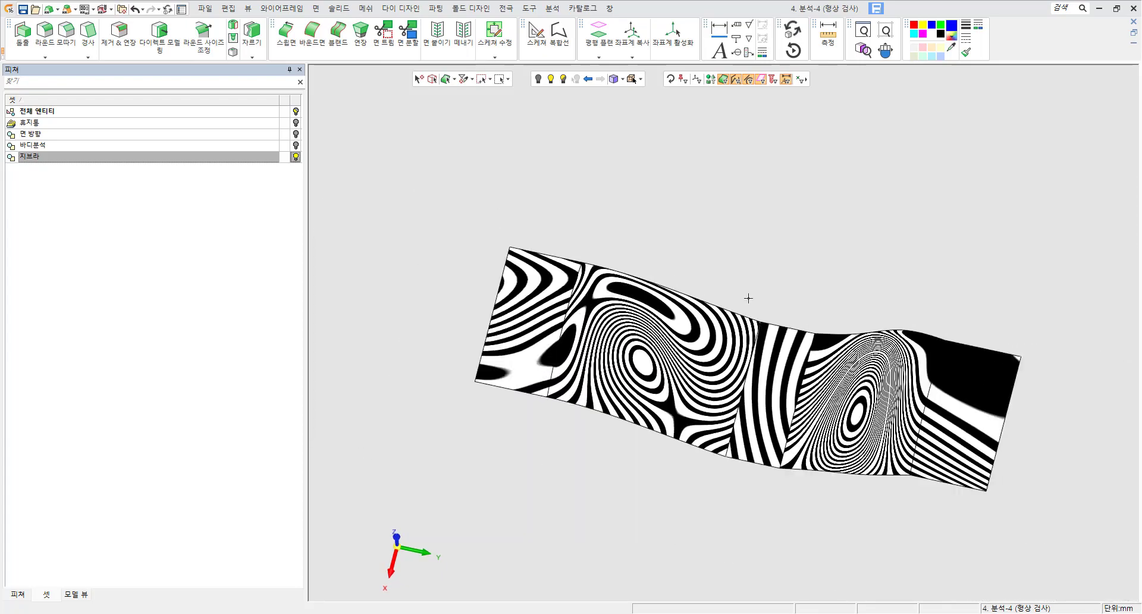
middle_drag(762, 302, 745, 248)
scroll(568, 260, up, 3)
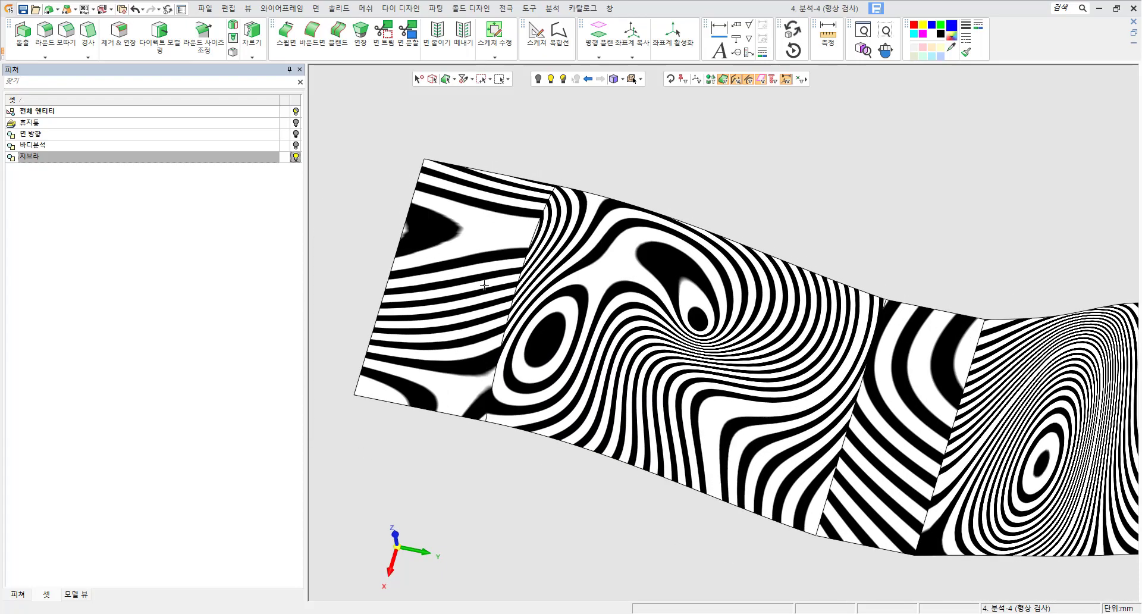
scroll(564, 268, up, 3)
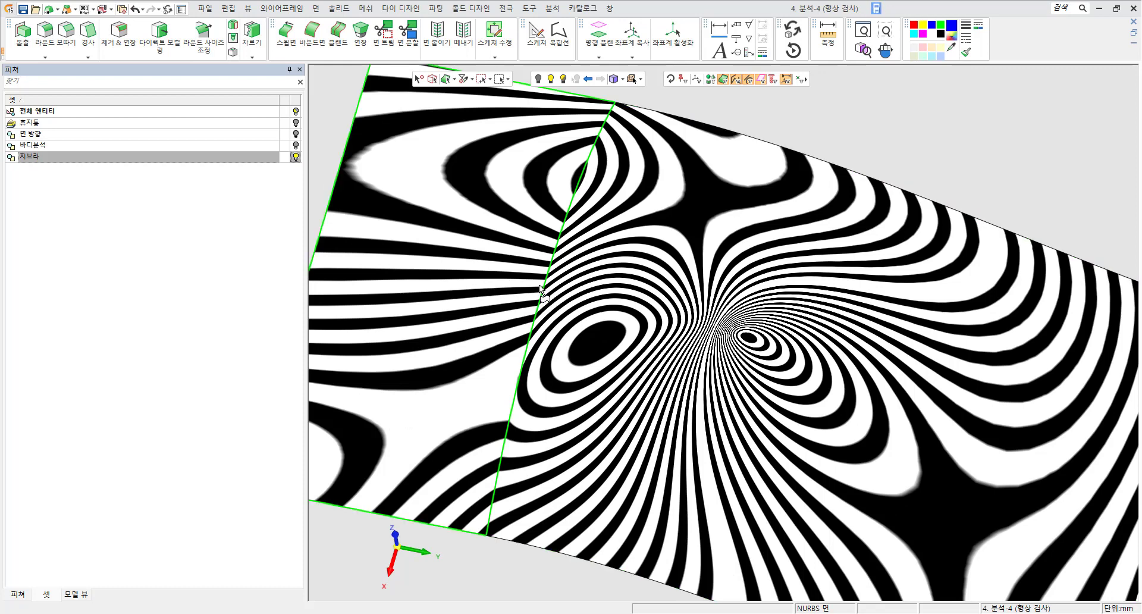
scroll(715, 334, down, 3)
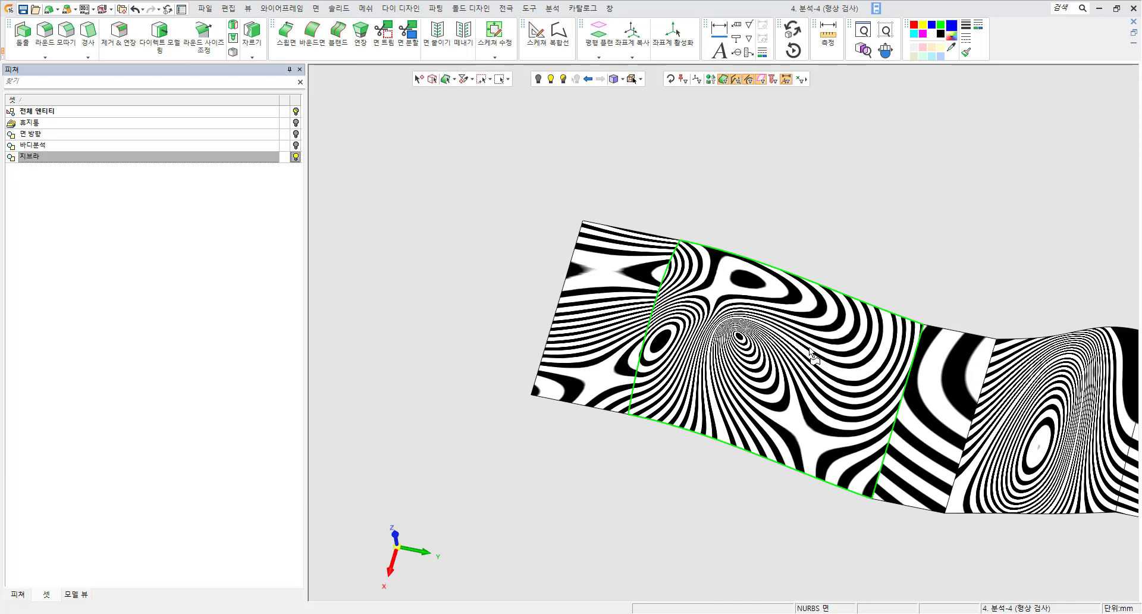
middle_drag(964, 407, 884, 390)
scroll(885, 390, up, 1)
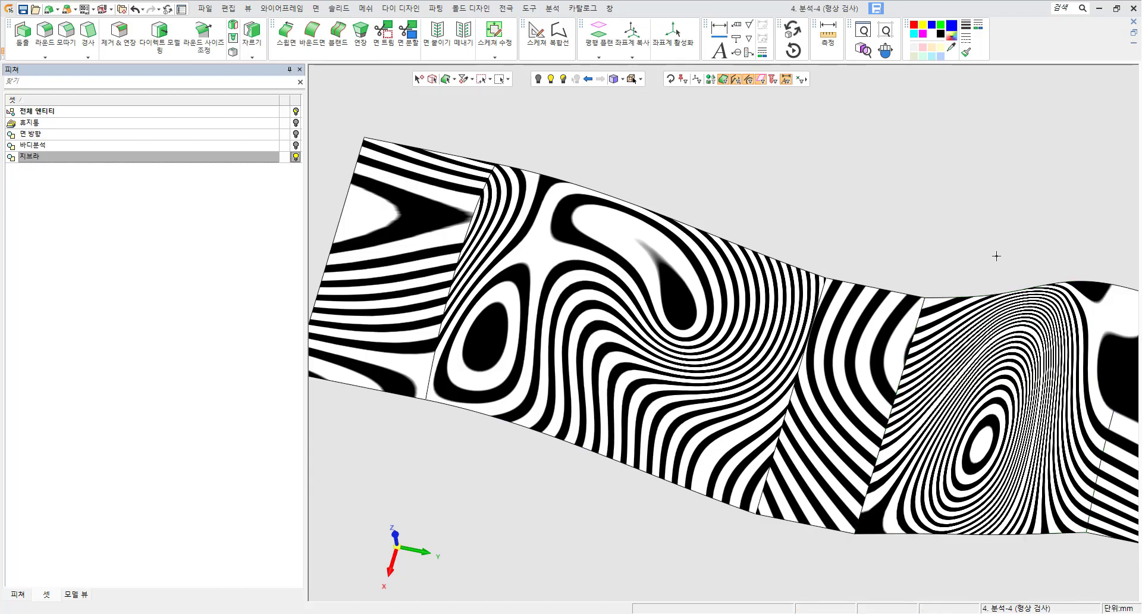
middle_drag(997, 255, 761, 226)
scroll(890, 388, up, 4)
middle_drag(890, 388, 896, 307)
click(552, 8)
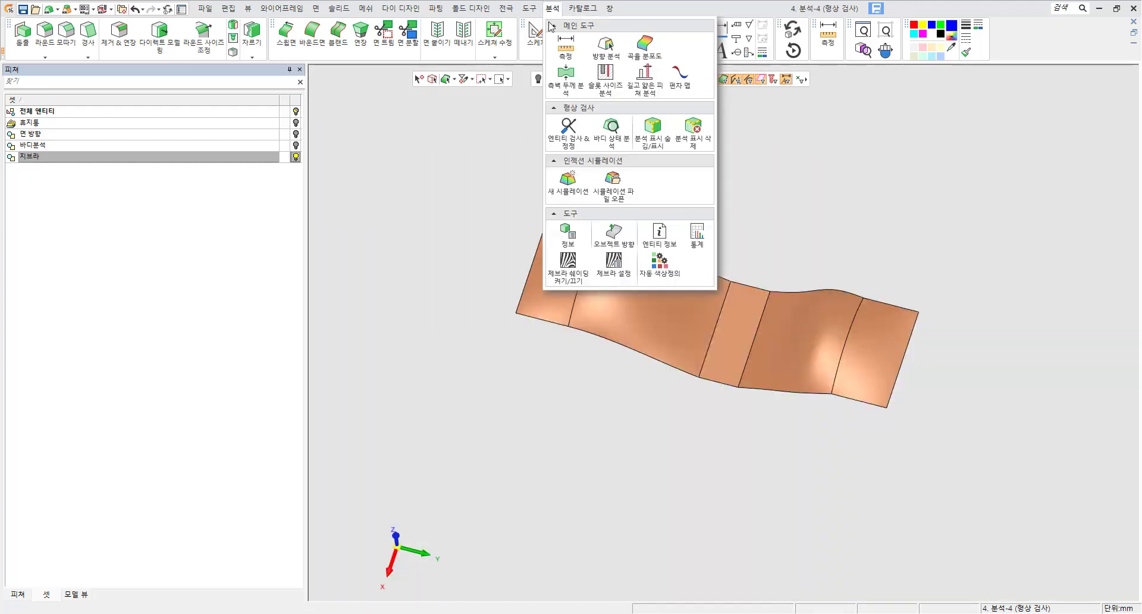